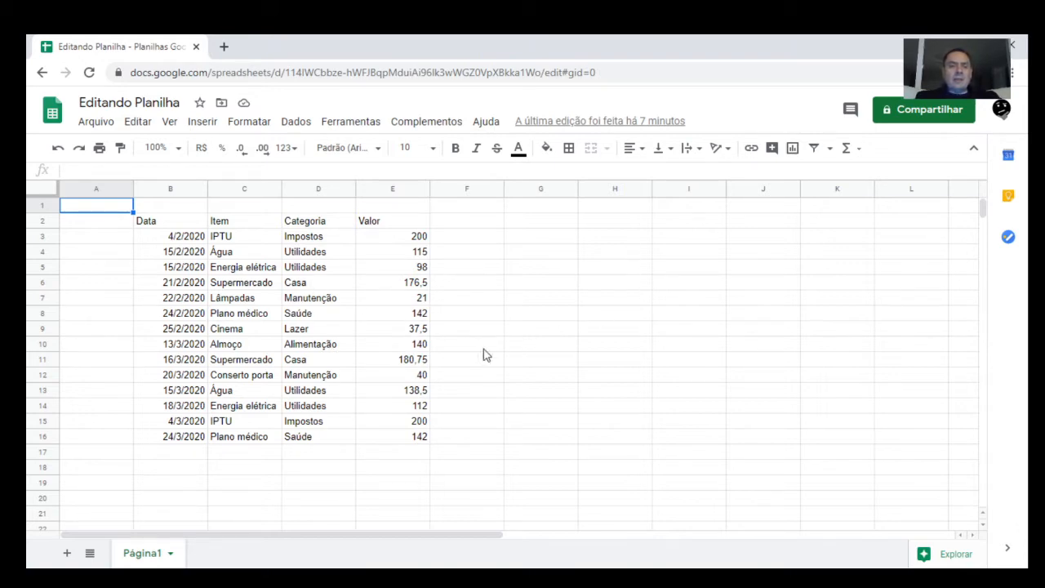
Start a SOMA formula in cell E17 from the function list and dismiss its syntax help
click(410, 461)
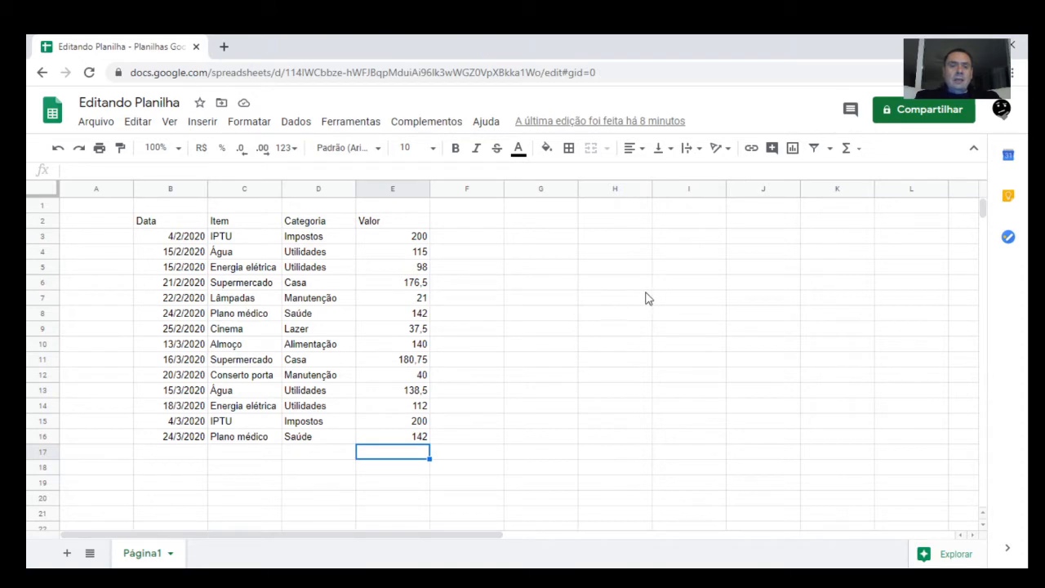
click(853, 151)
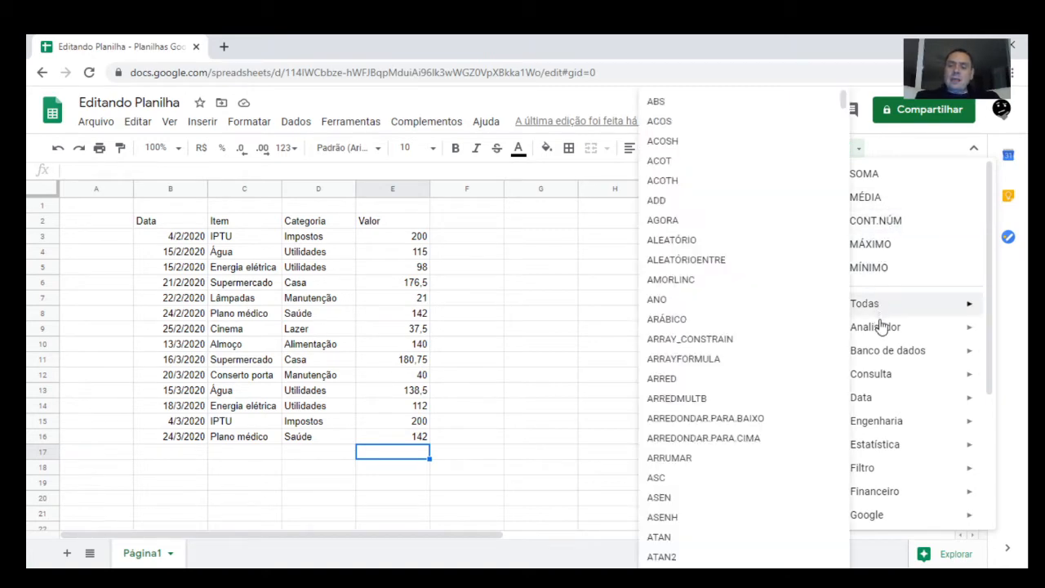
mouse_move(880, 336)
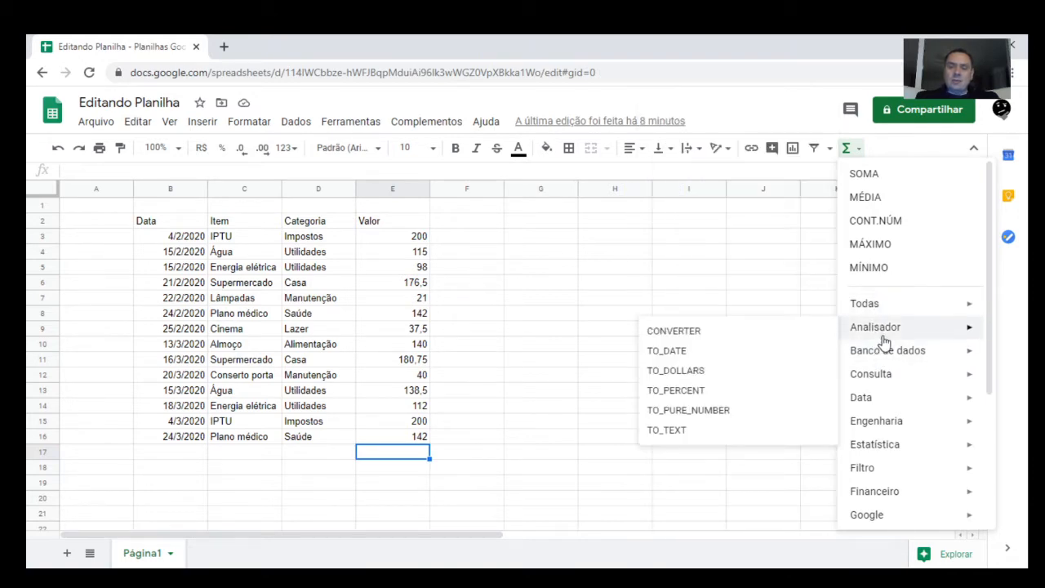
mouse_move(883, 356)
mouse_move(877, 387)
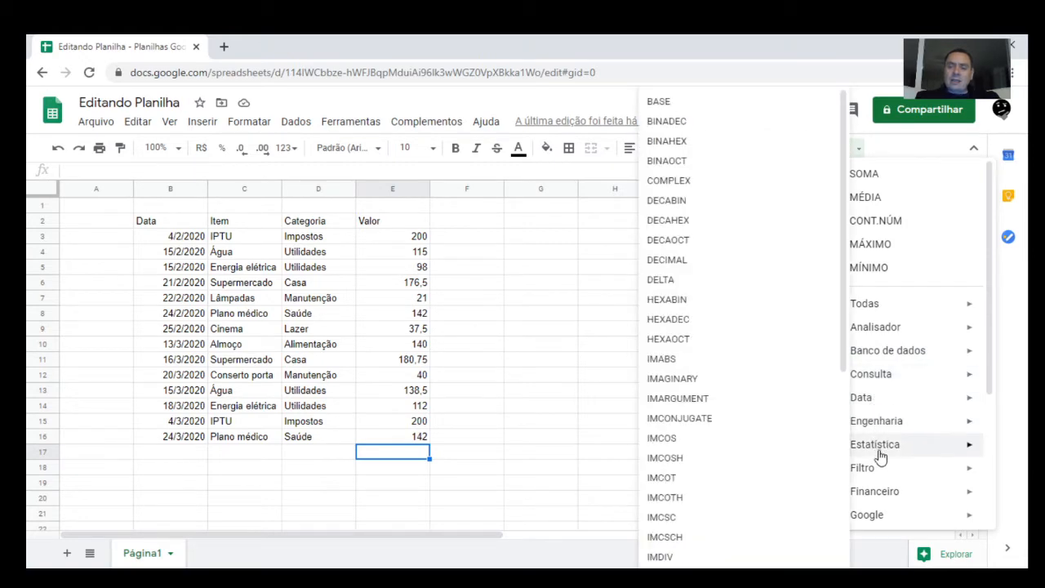
mouse_move(882, 522)
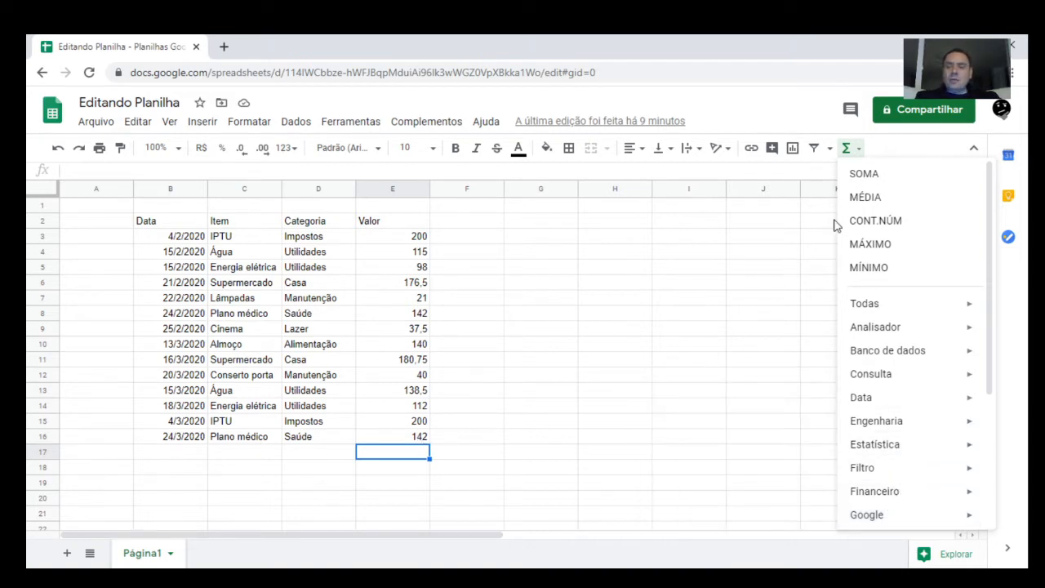
click(864, 175)
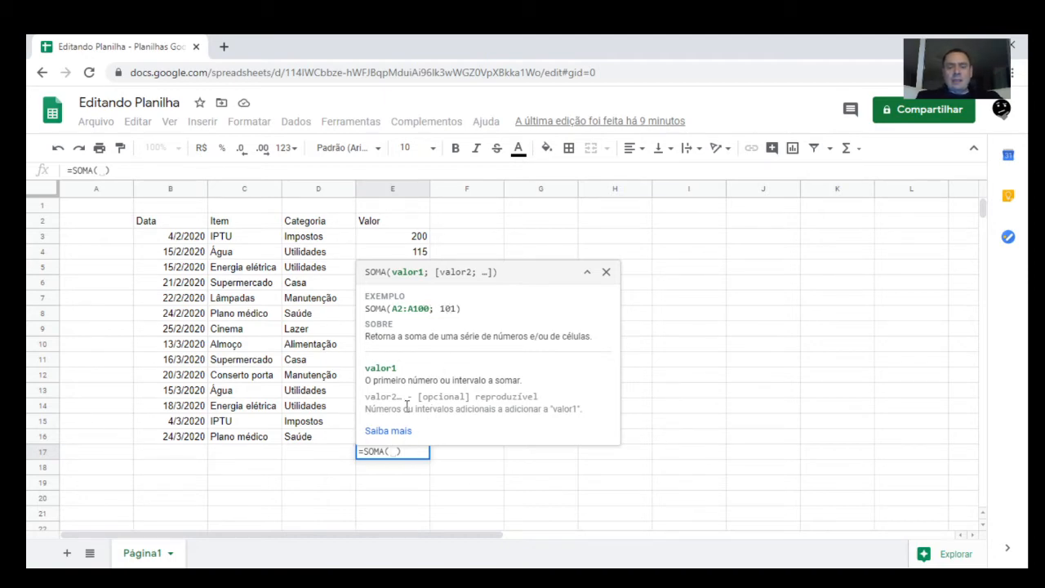
click(606, 272)
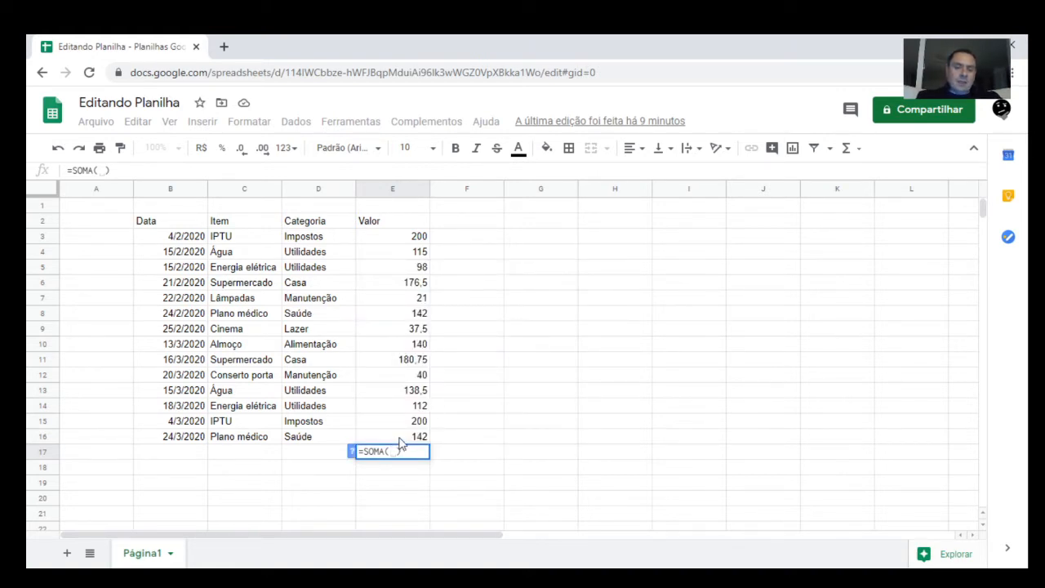
Set the SOMA range in E17 to E3:E9 and enter the formula
click(400, 440)
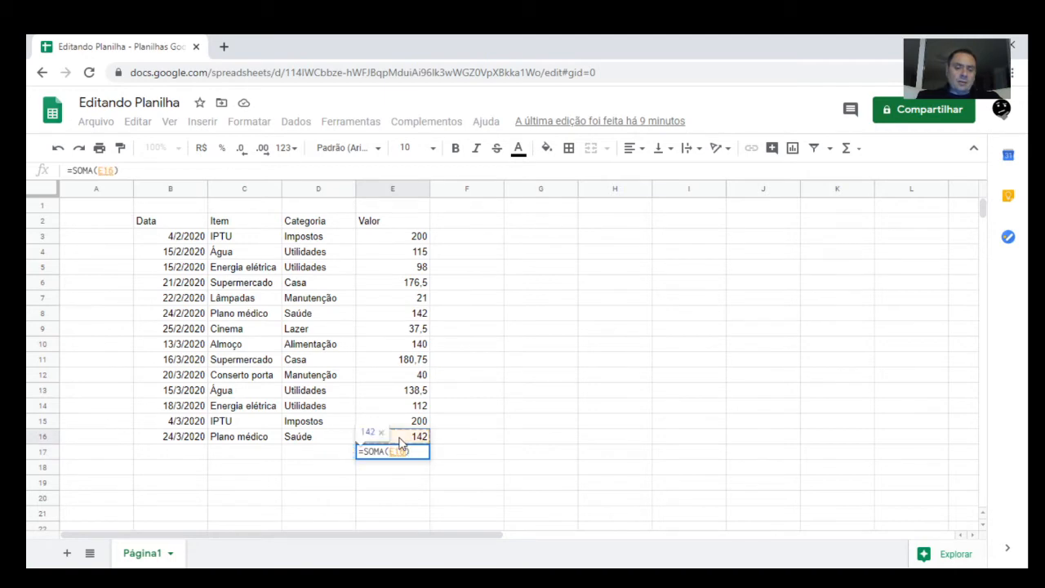
drag(400, 441, 399, 247)
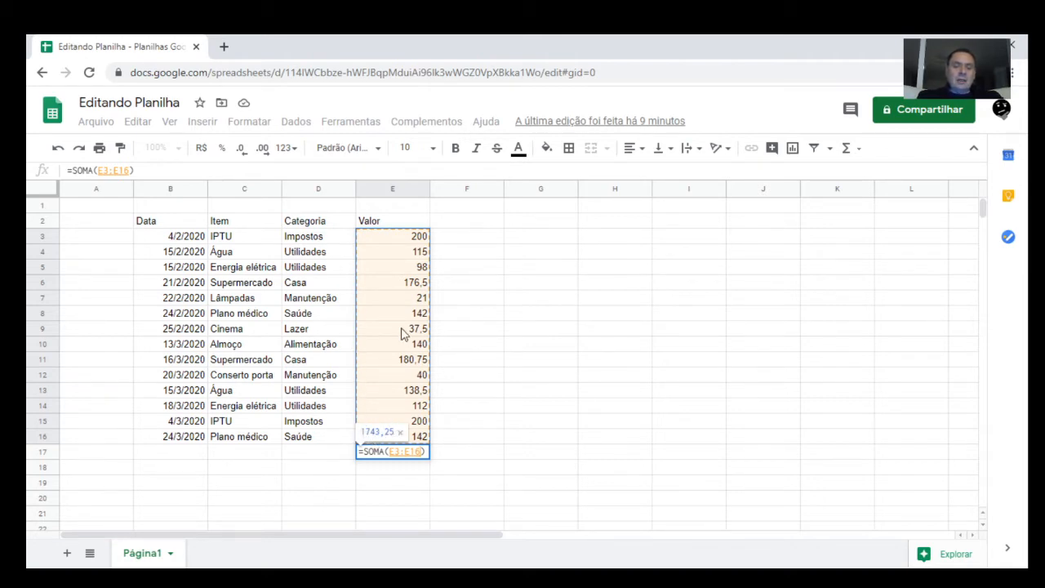
click(404, 242)
drag(403, 249, 400, 363)
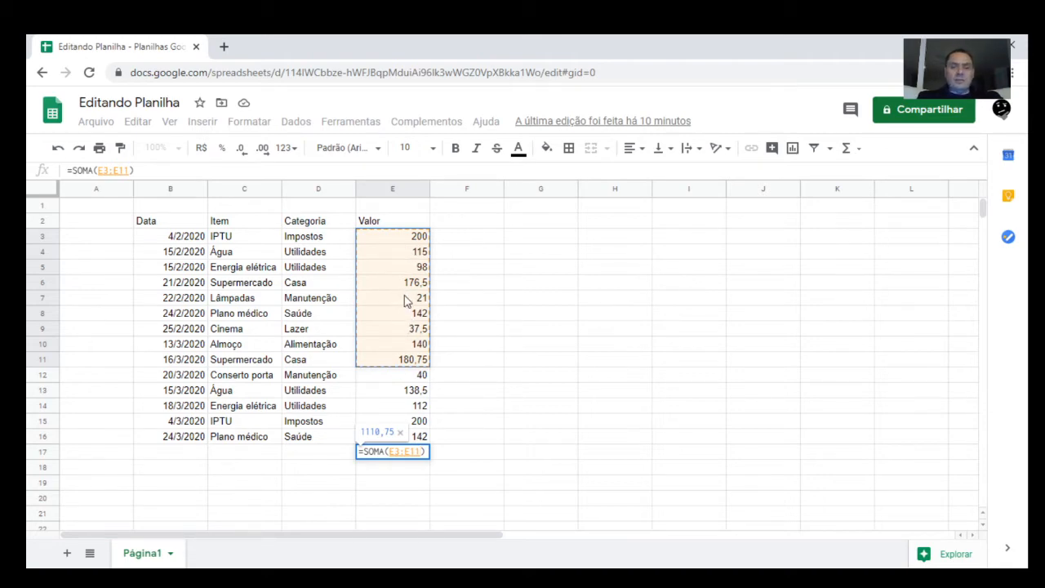
drag(401, 237, 394, 351)
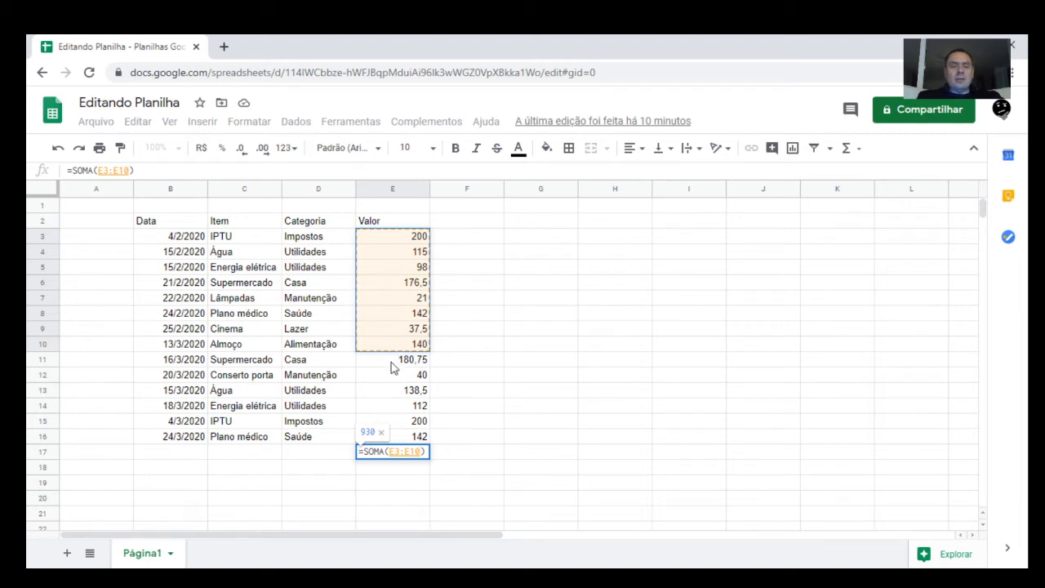
drag(410, 236, 398, 336)
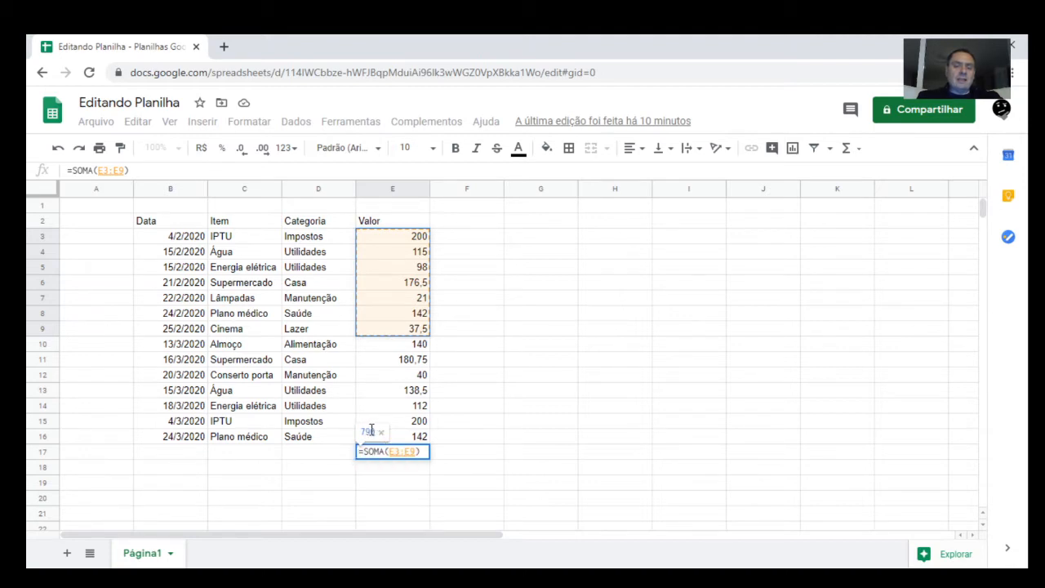
key(Return)
click(410, 455)
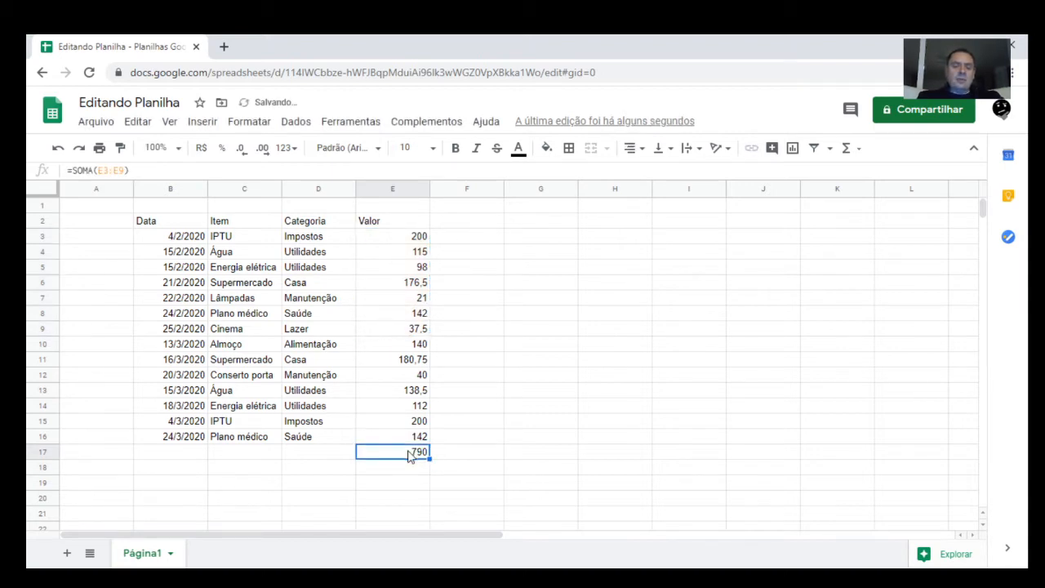
Label cell D17, beside the sum, as Total
click(329, 453)
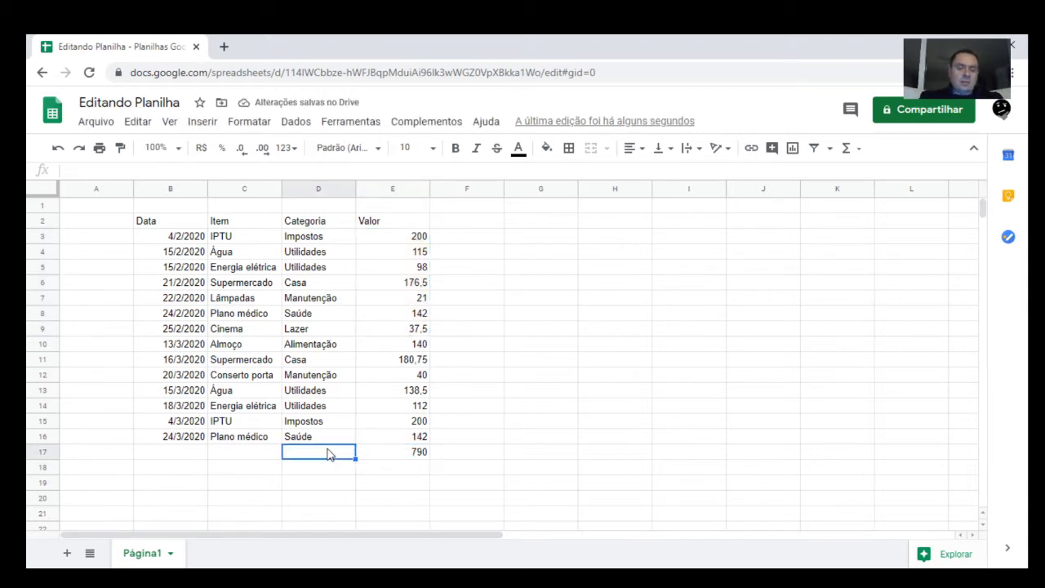
text(Total)
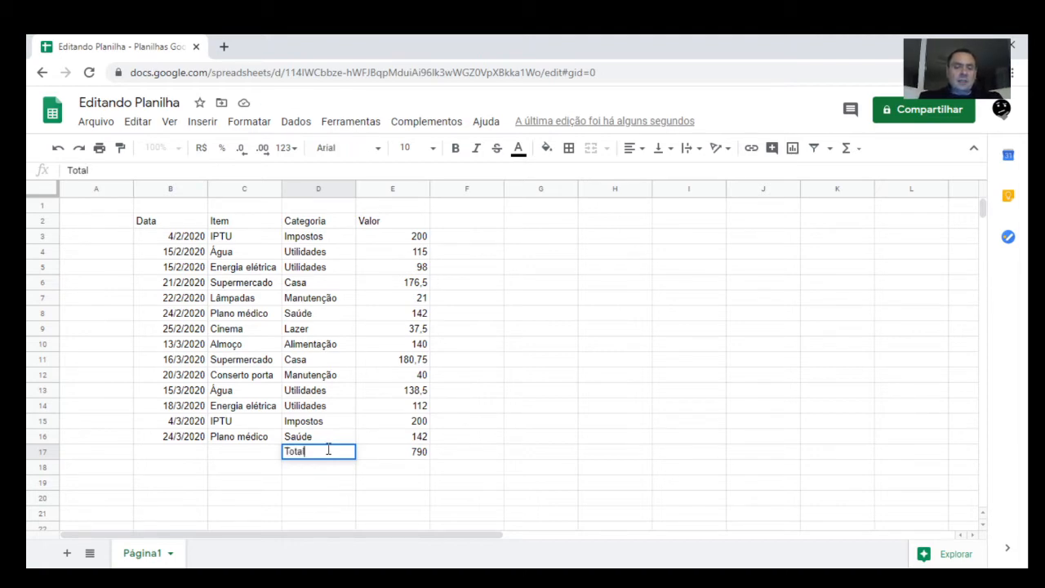
key(Return)
click(328, 451)
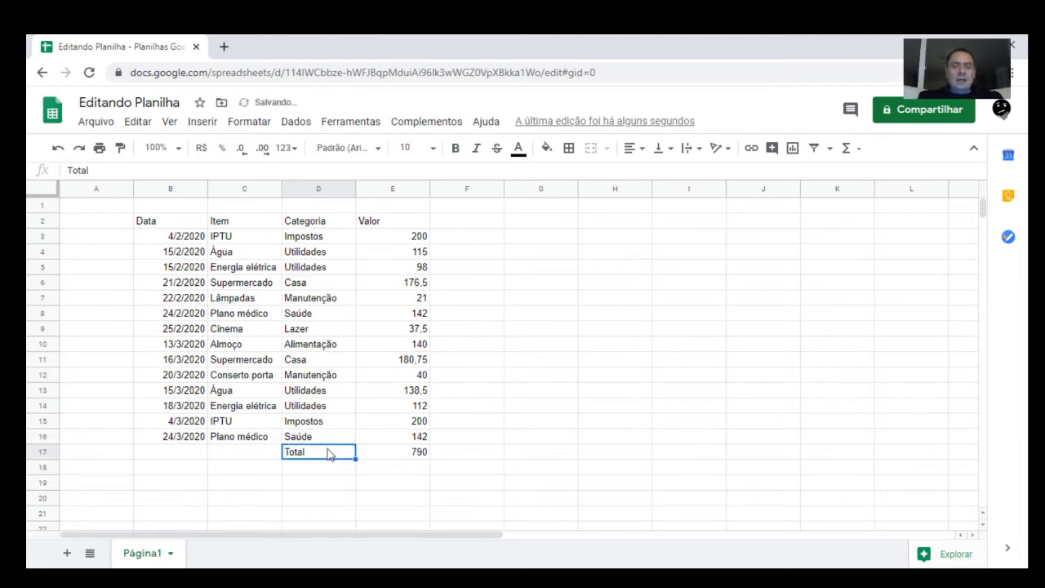
Enter a soma formula in cell E18 that adds up the full value range E3:E16
key(Right)
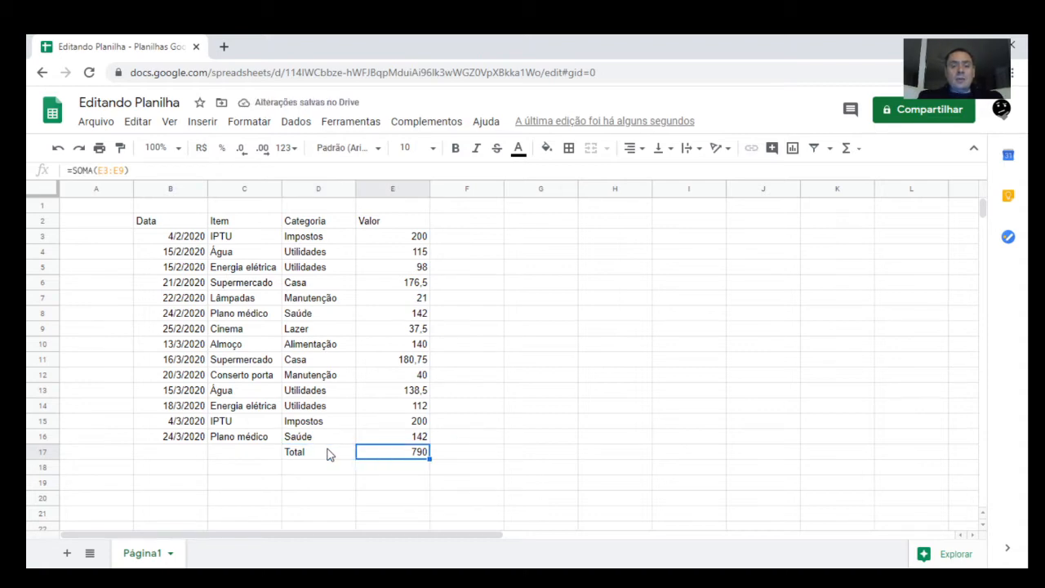
key(Return)
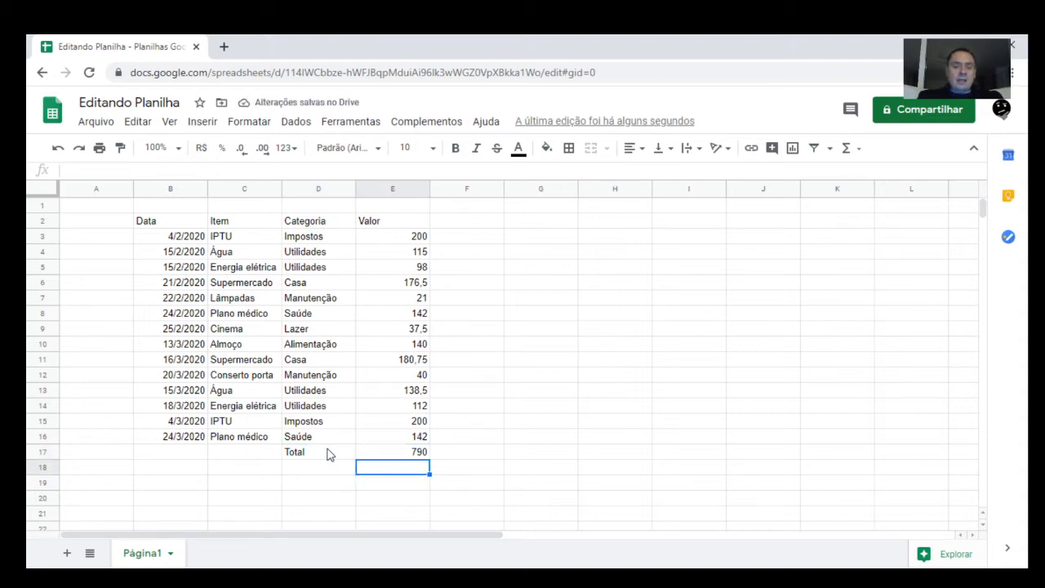
text(=)
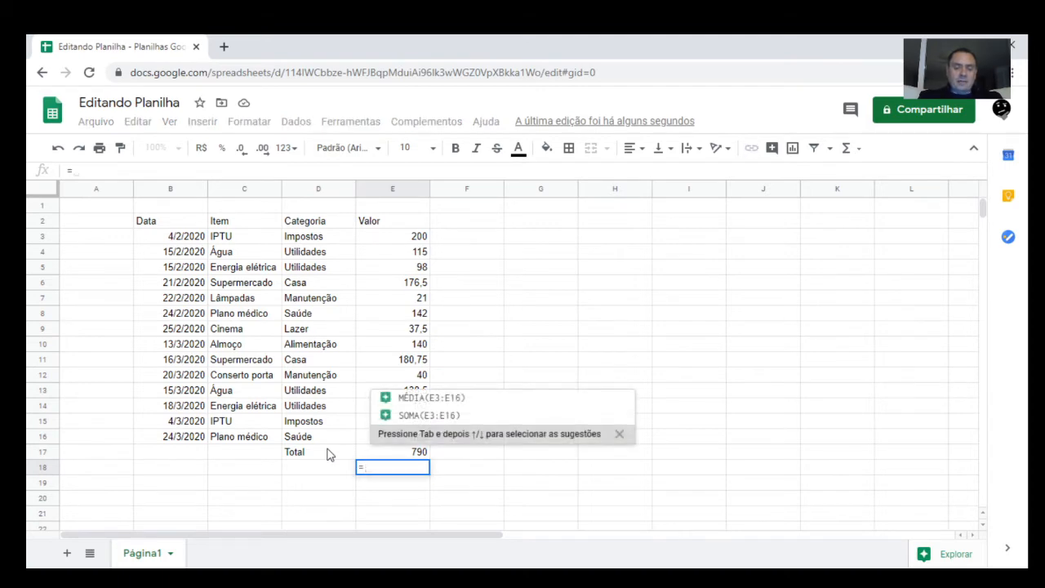
text(soma()
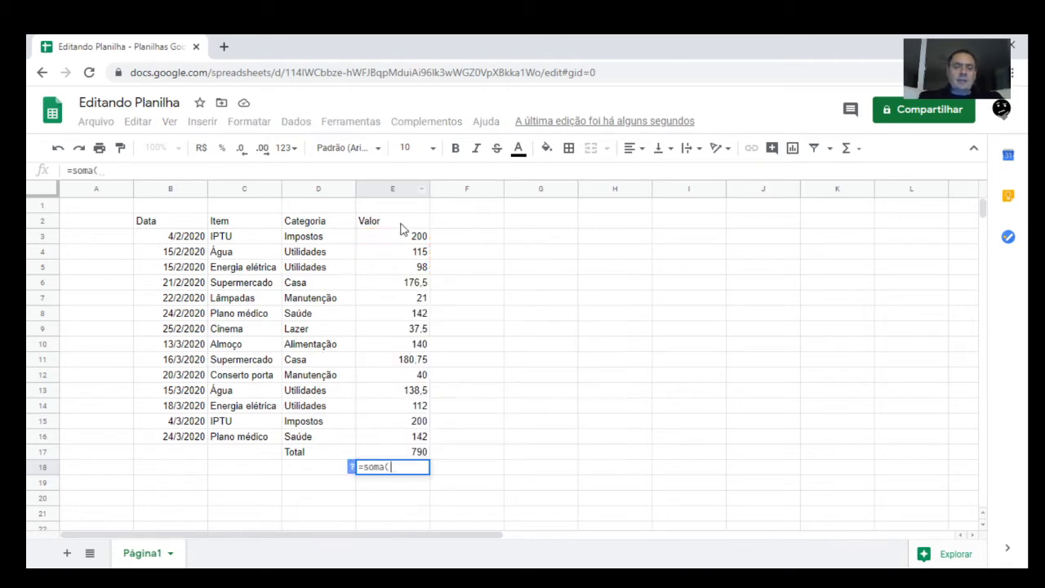
drag(396, 239, 389, 319)
drag(378, 412, 378, 440)
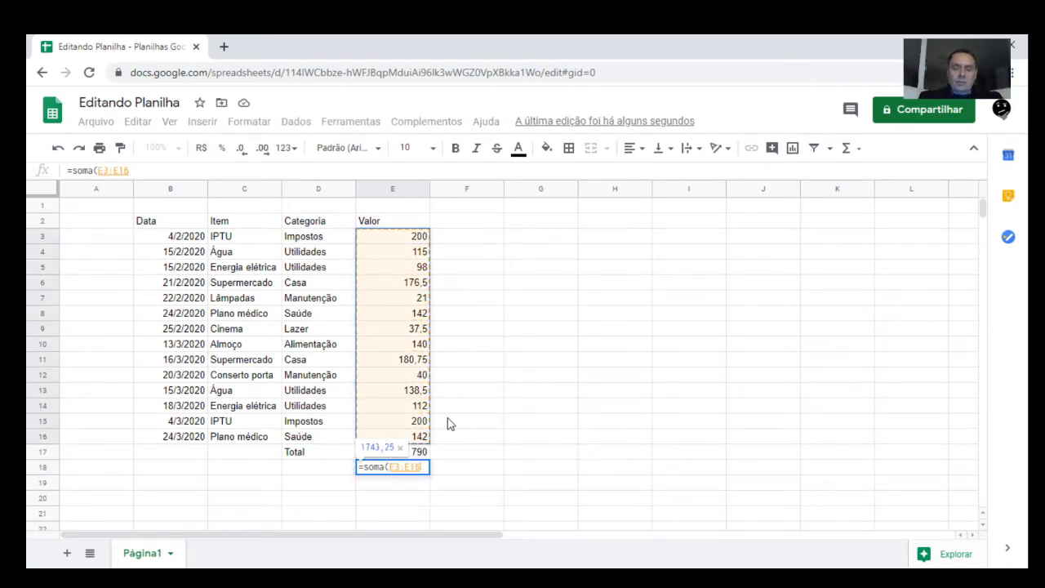
key(Return)
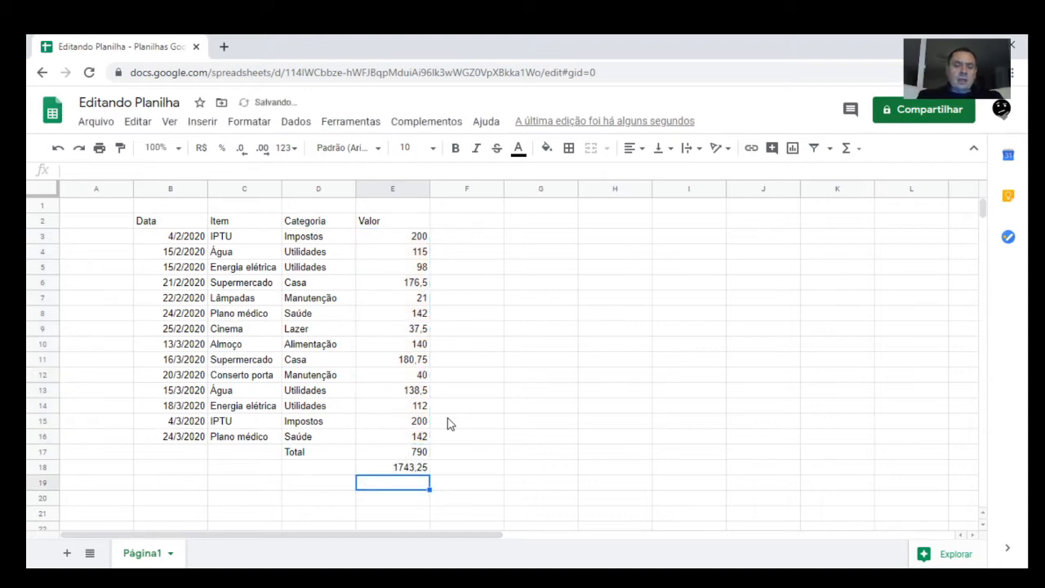
key(Up)
key(Up)
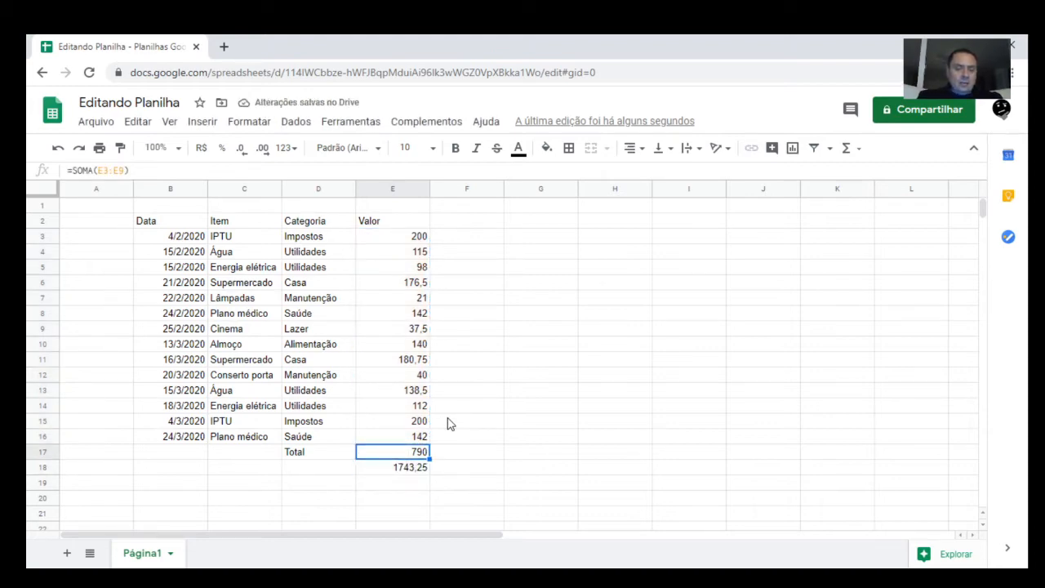
key(F2)
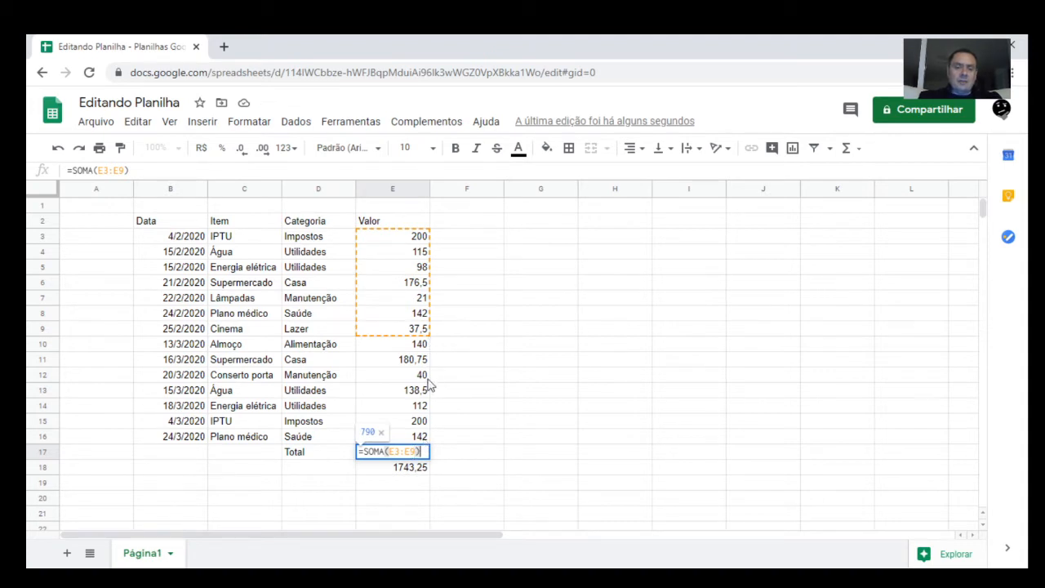
drag(427, 333, 418, 406)
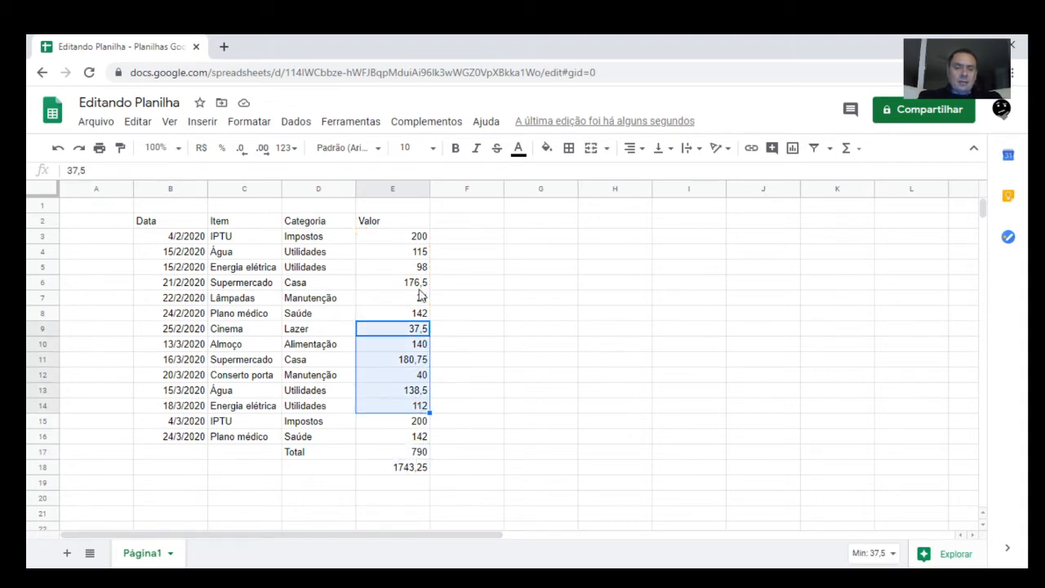
double_click(399, 453)
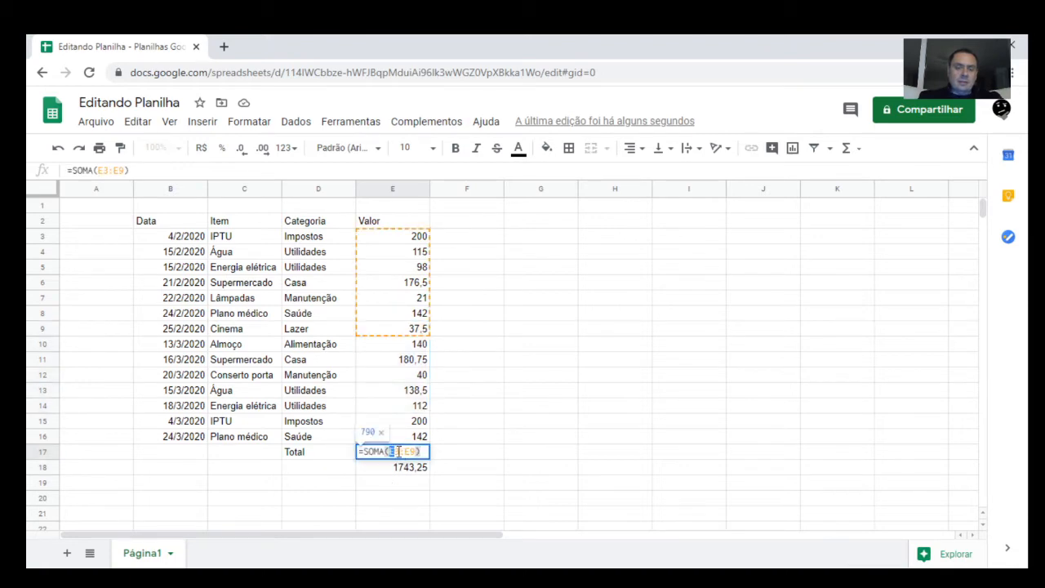
drag(398, 452, 419, 452)
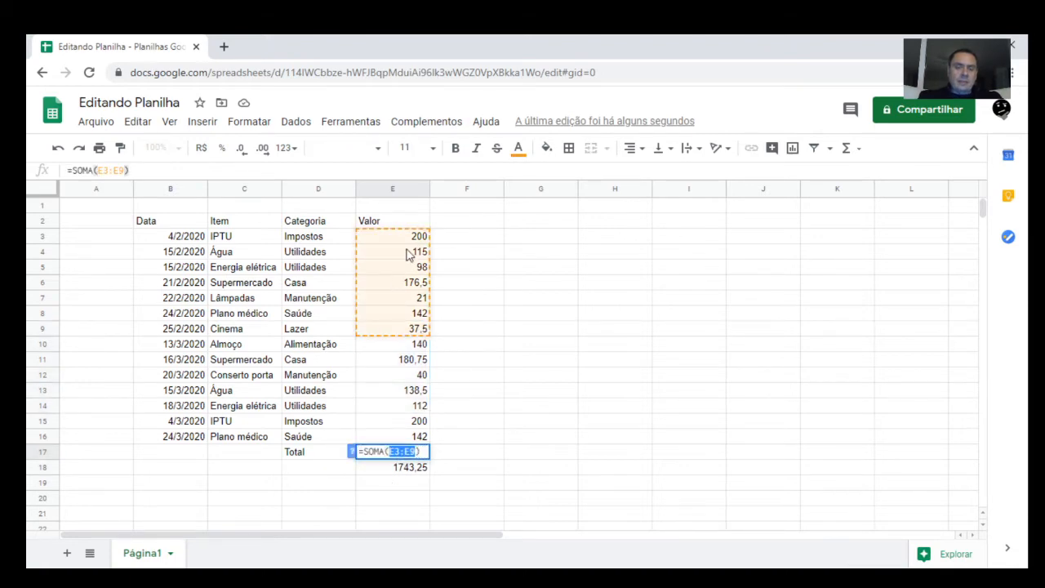
key(Escape)
drag(415, 236, 413, 408)
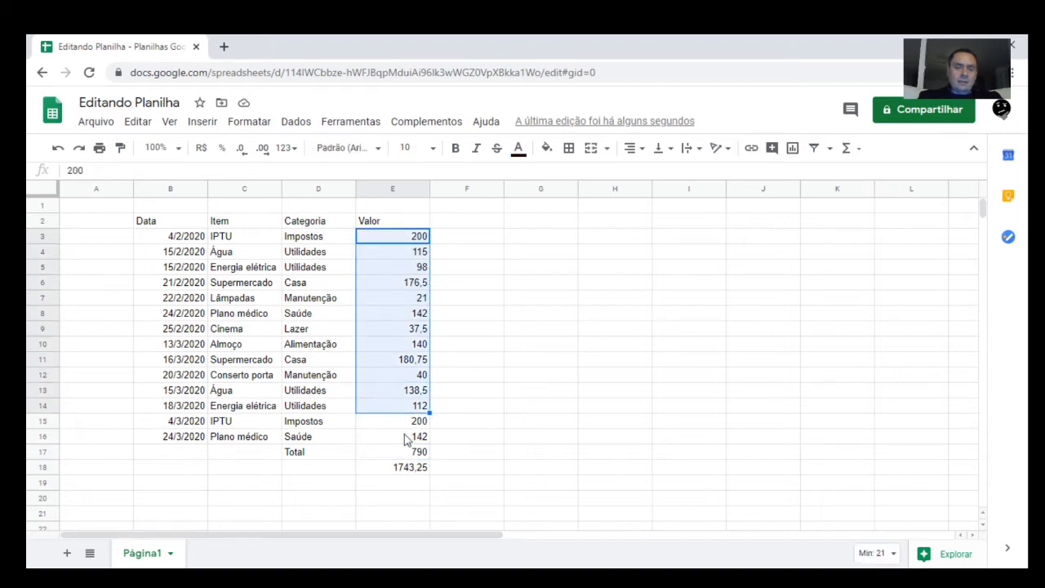
Change the end of the sum range in E17 to E16, then check the formula in E18 against it
double_click(408, 451)
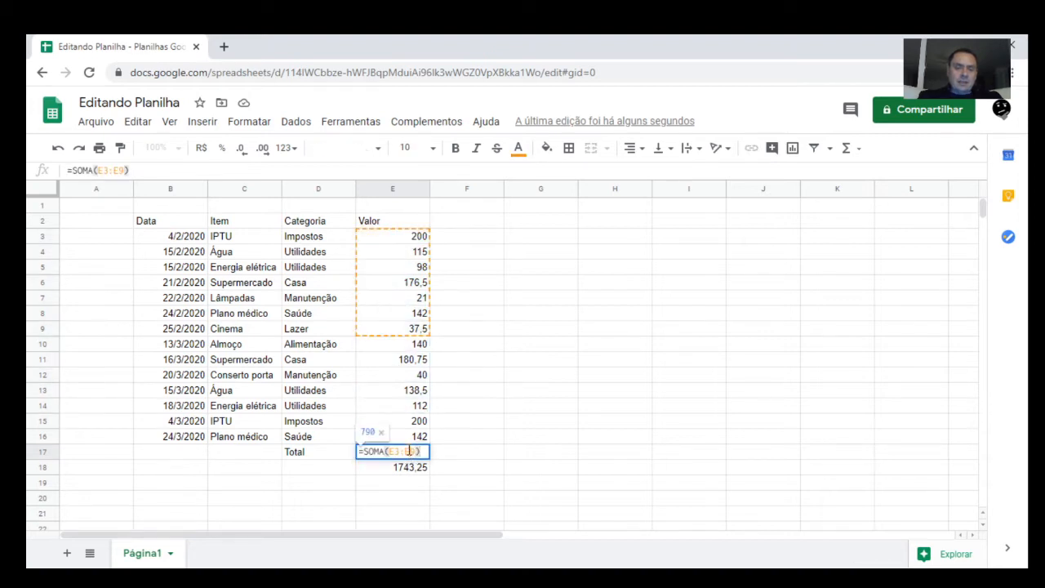
click(414, 451)
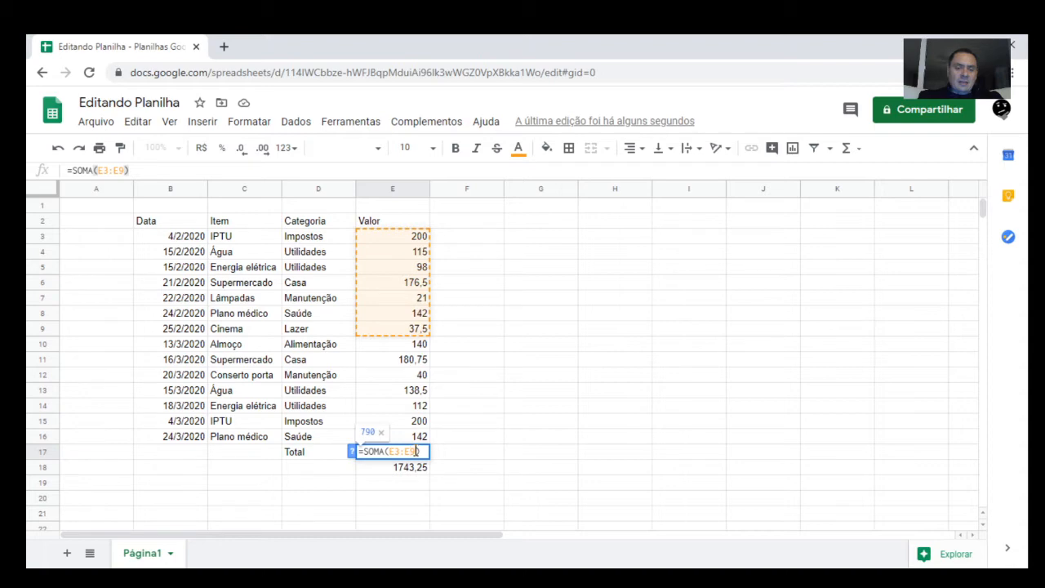
drag(416, 451, 411, 445)
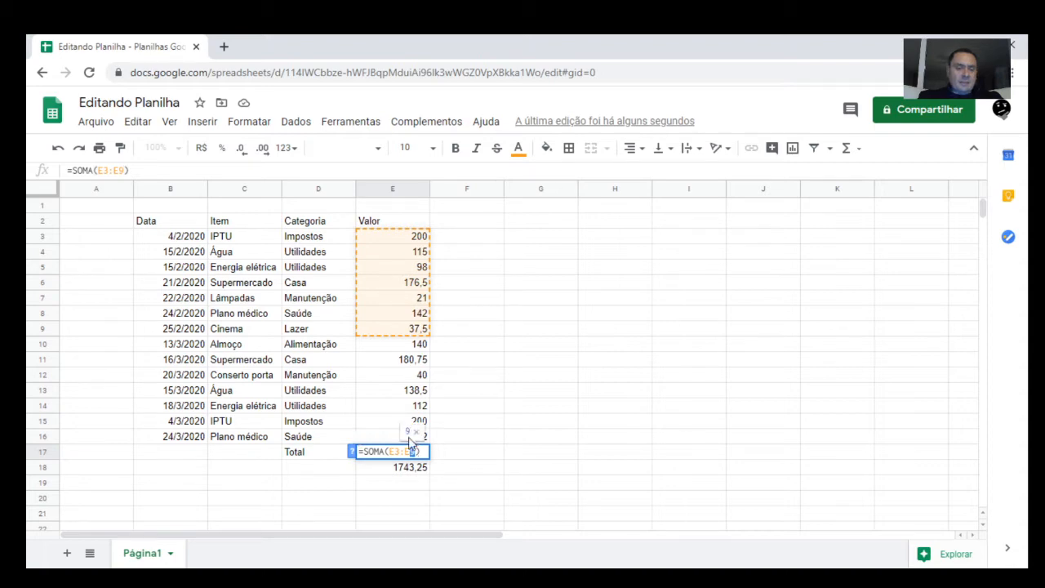
text(16)
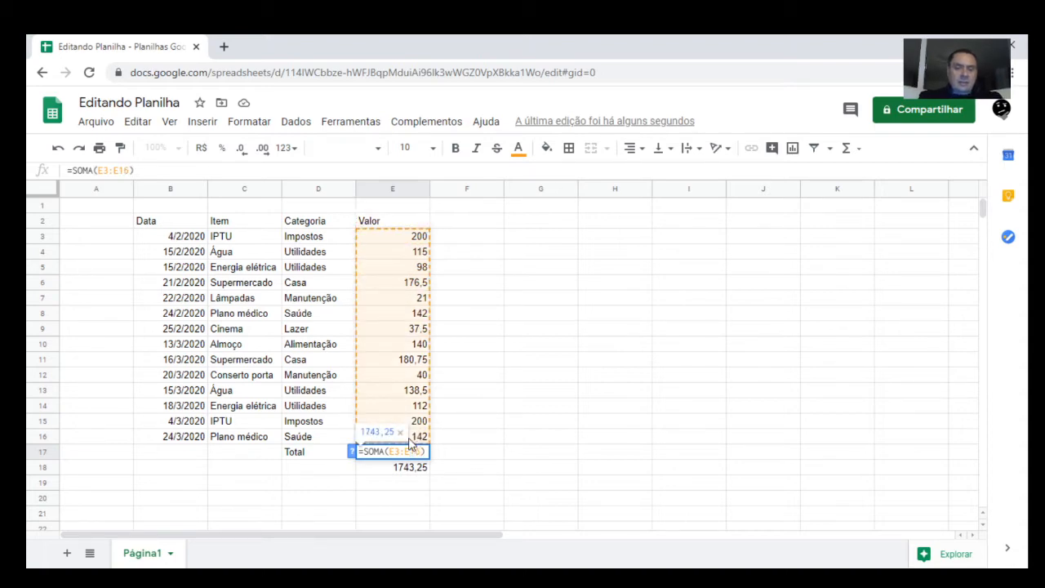
key(Return)
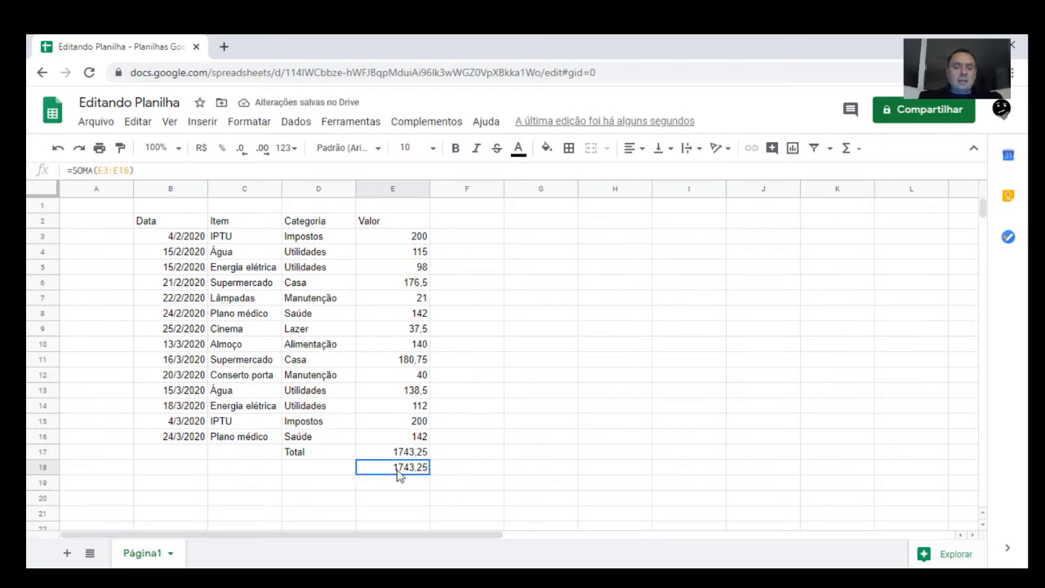
double_click(398, 469)
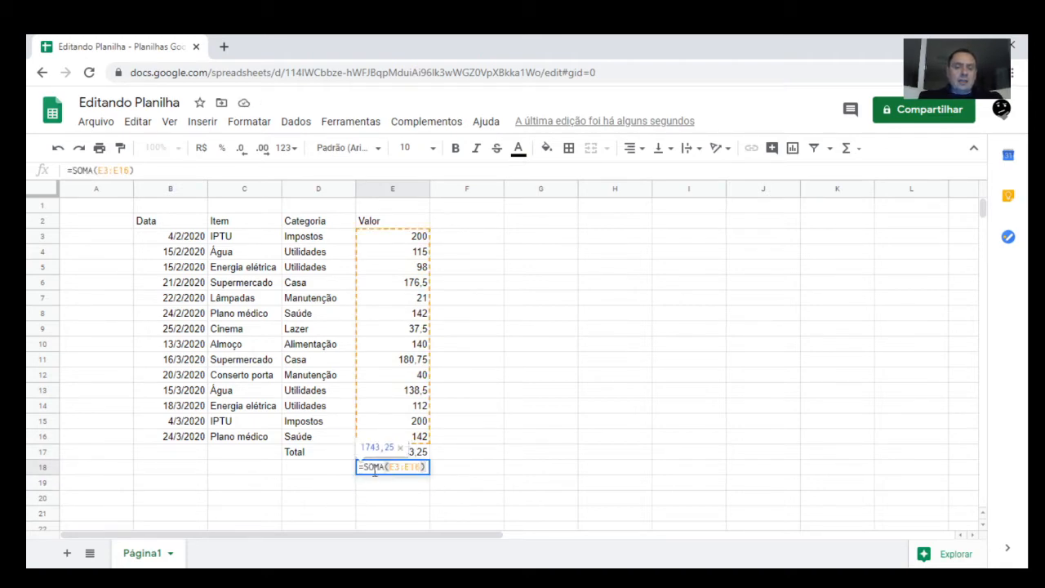
click(386, 487)
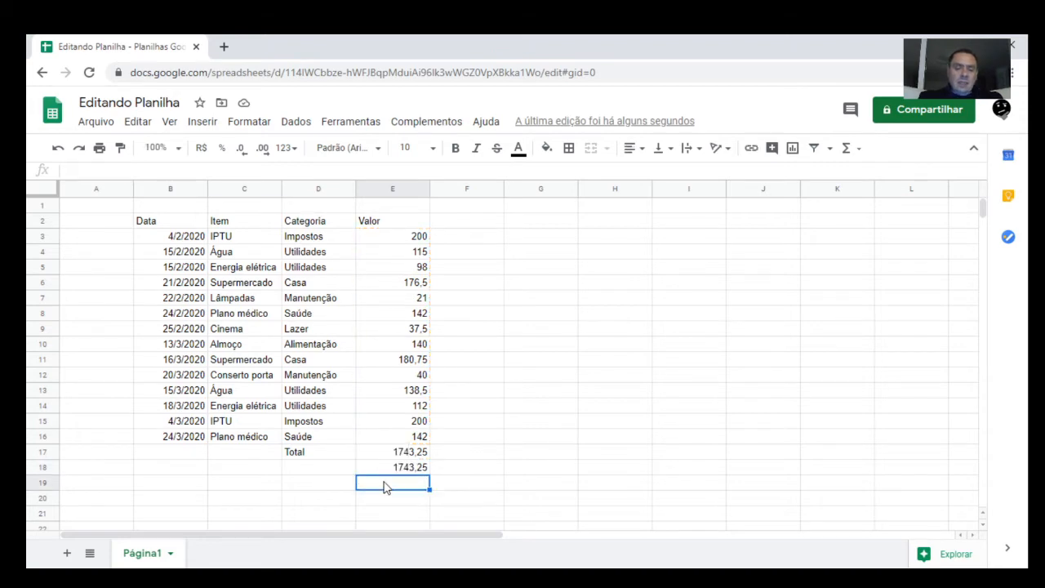
Enter a sum formula over E3:E16 in cell E19, using the English function name sum, then check the stored formula
text(=)
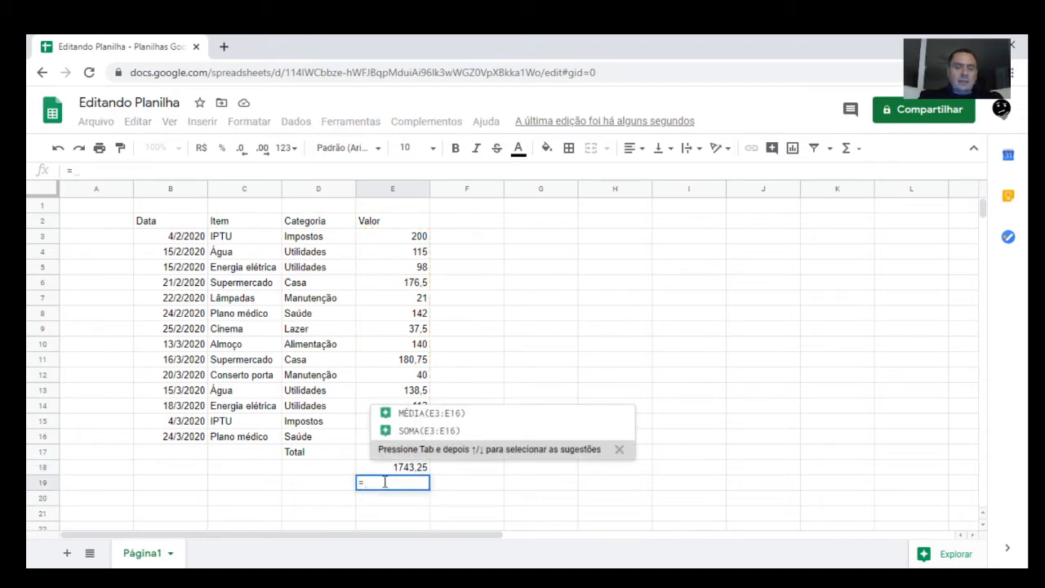
text(sum)
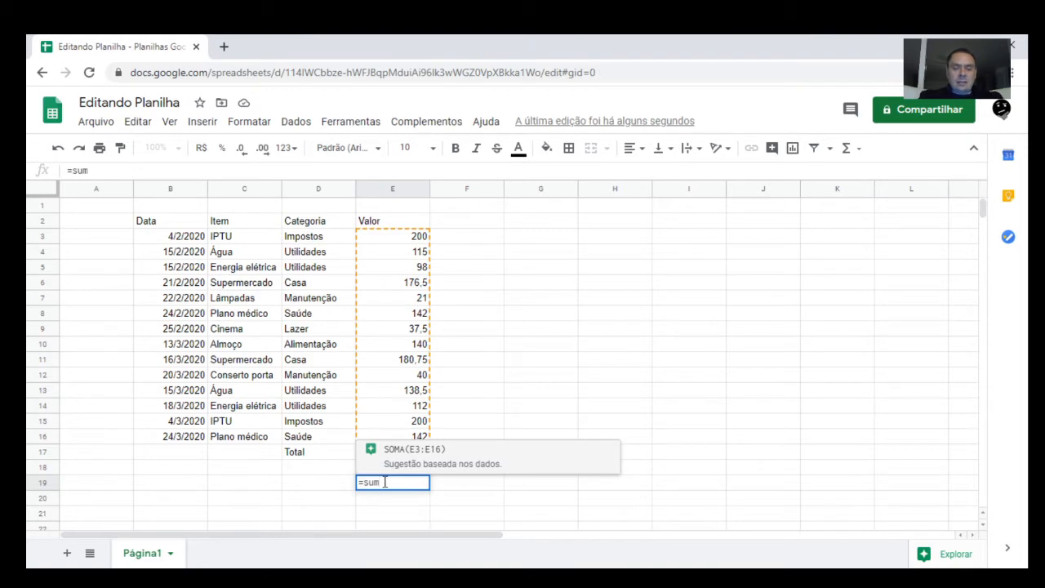
text(()
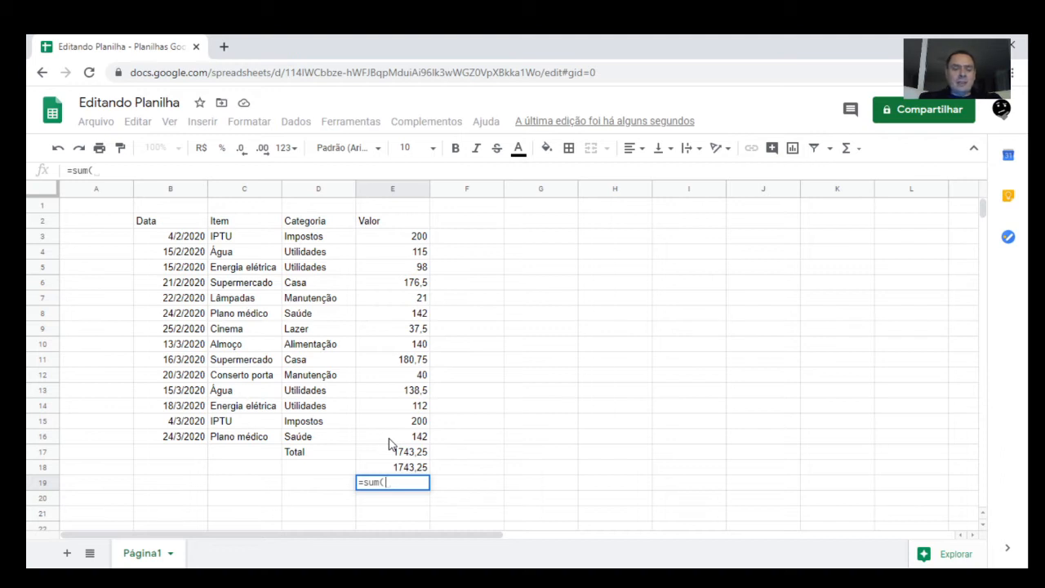
drag(389, 443, 399, 237)
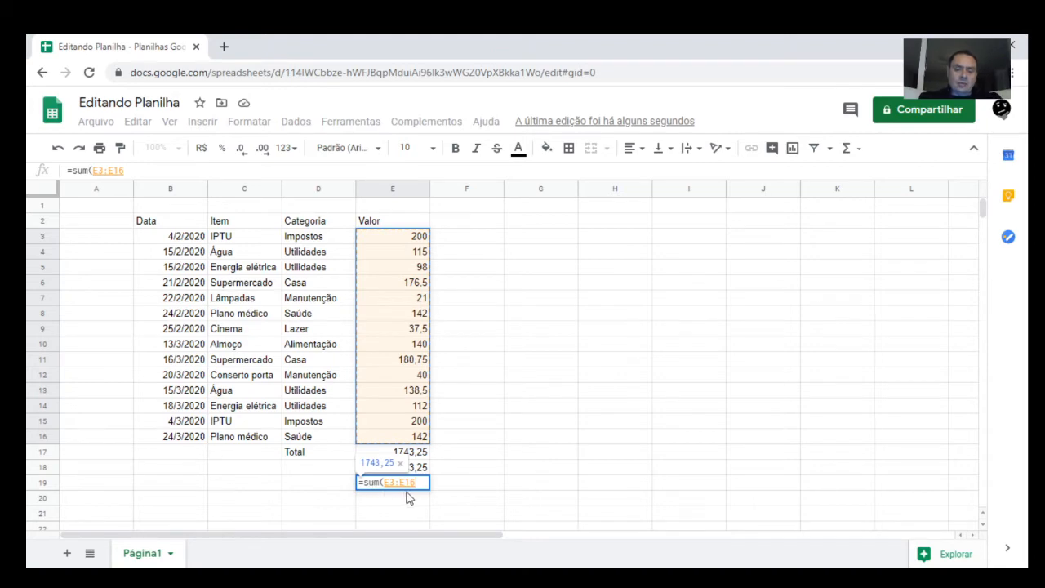
text())
key(Return)
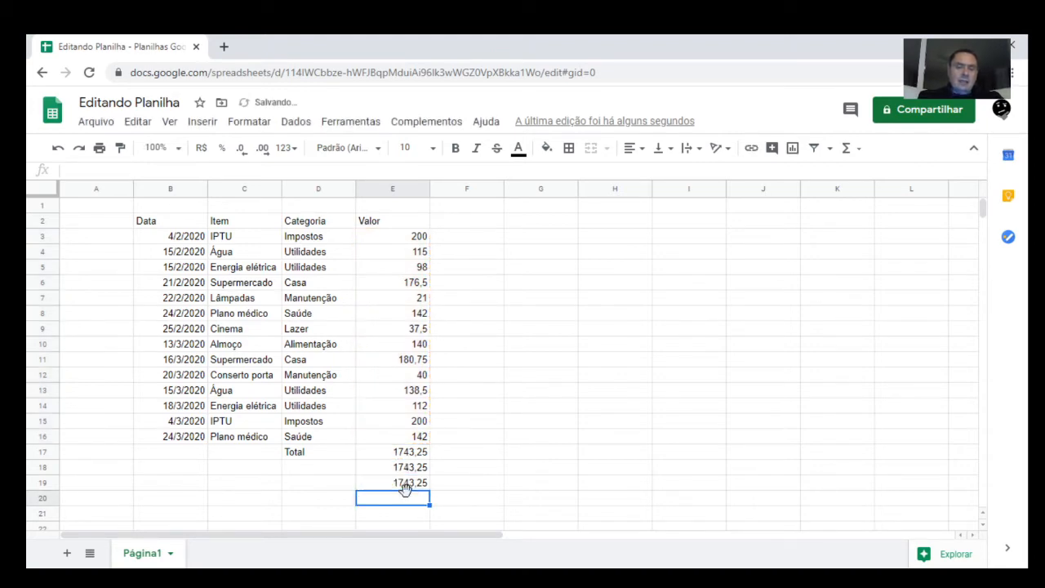
click(408, 488)
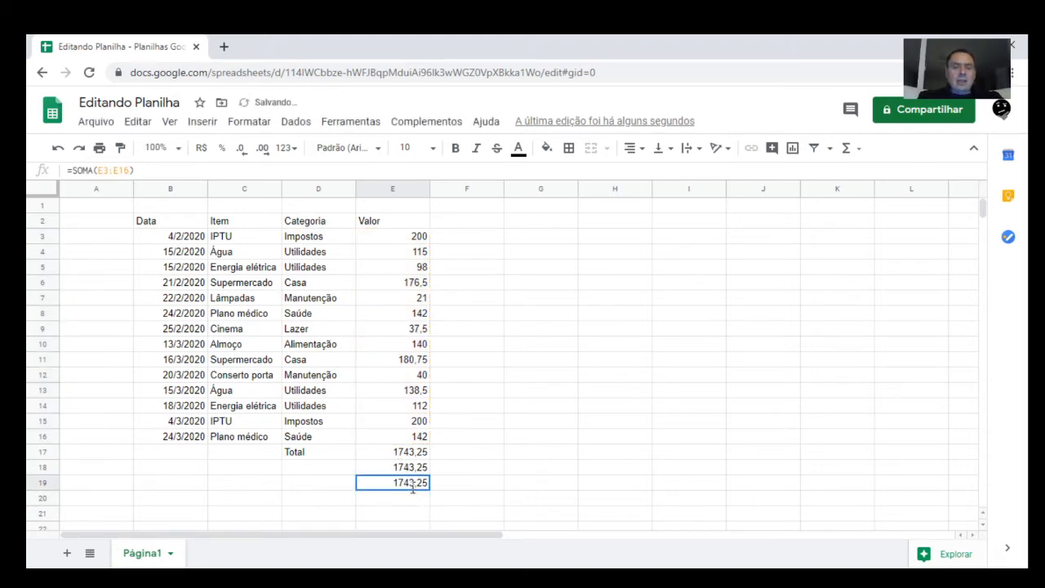
double_click(413, 488)
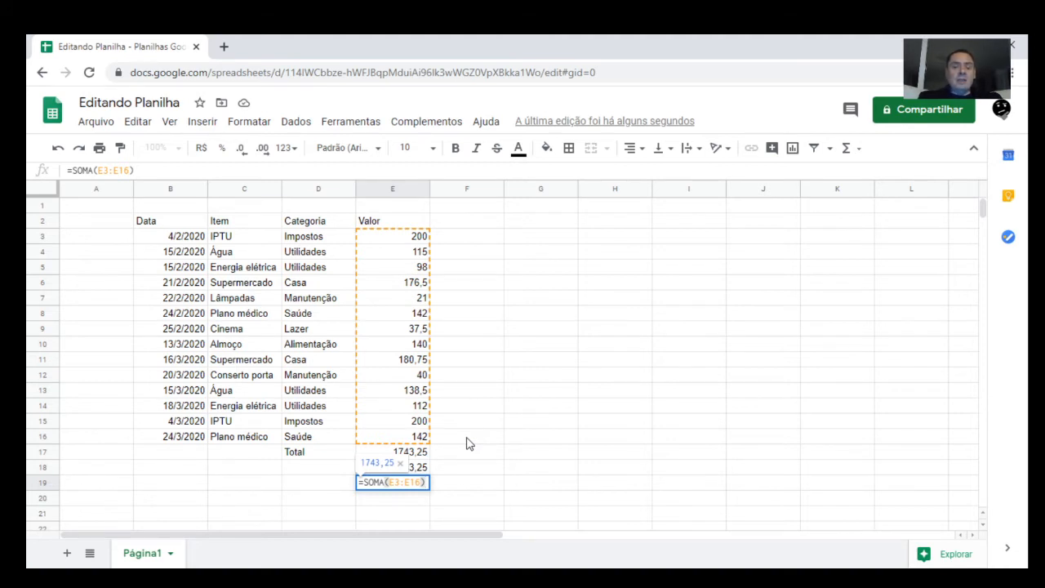
key(Return)
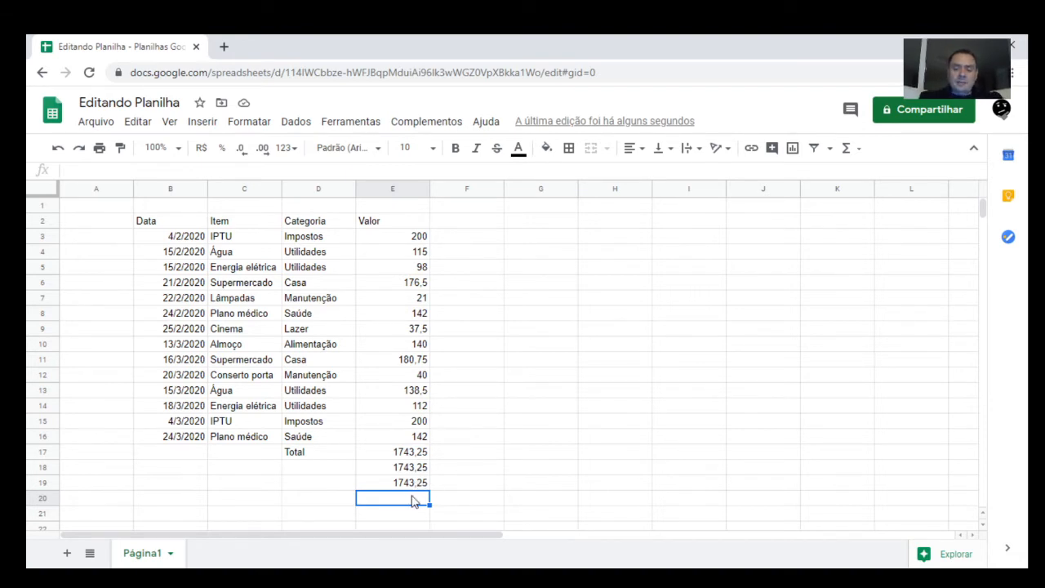
Enter a soma formula in cell E20 that adds the numbers 12, 15 and 78 and cell E19, separated by semicolons
text(=soma)
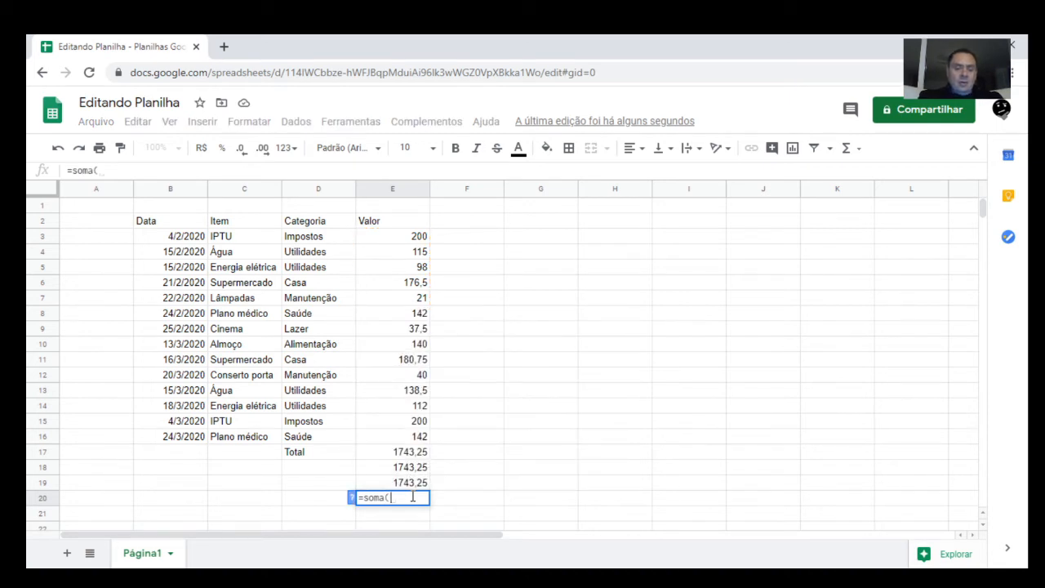
text((12,)
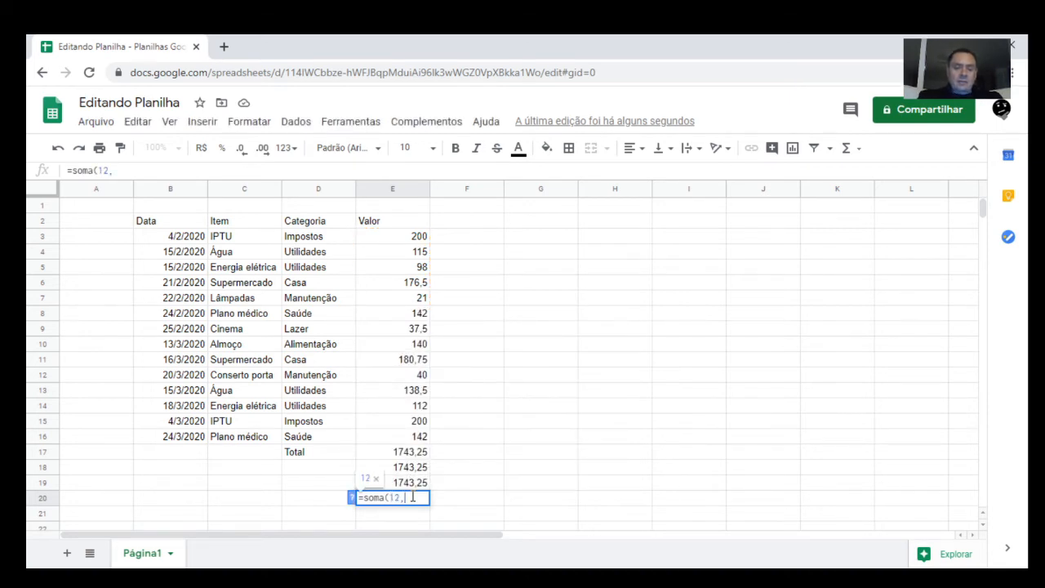
text(1)
key(BackSpace)
key(BackSpace)
text(;)
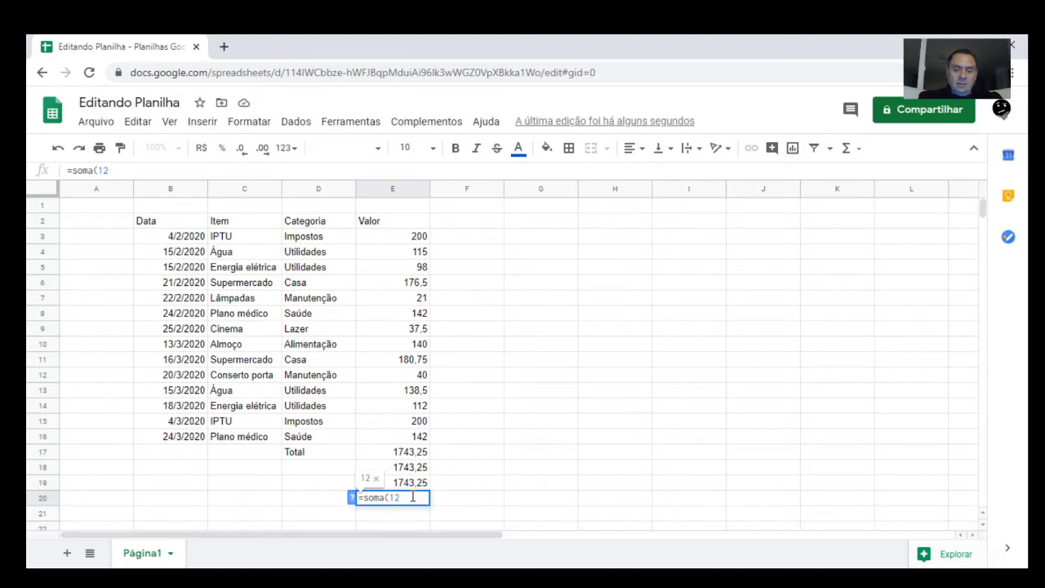
text(15)
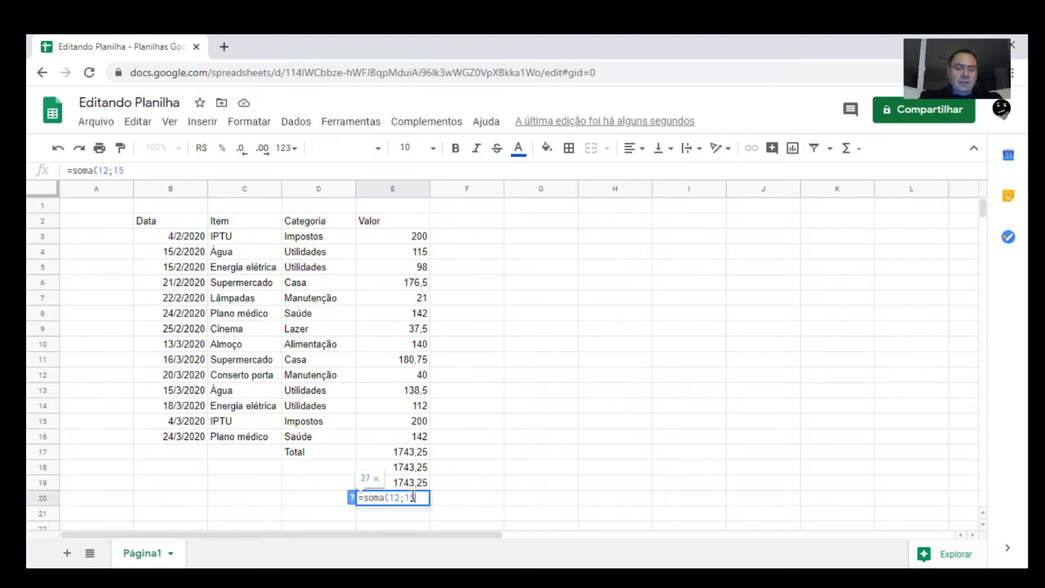
text(;)
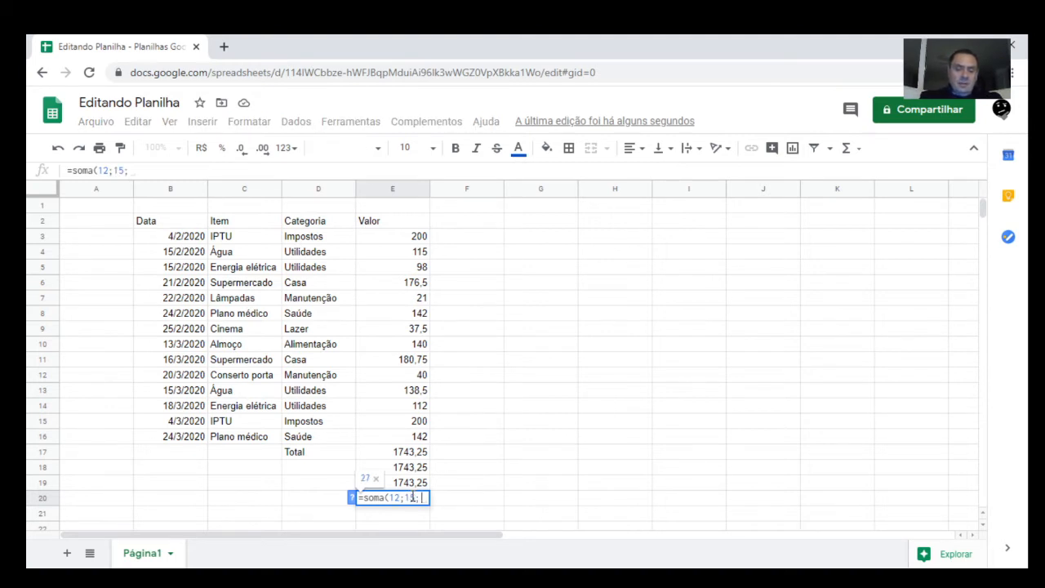
text(78)
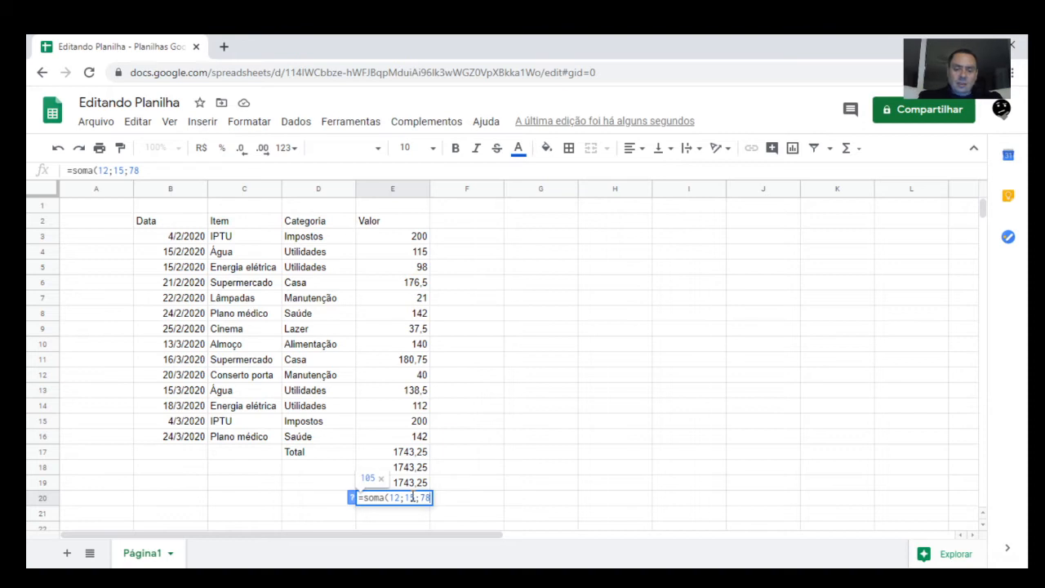
text(;)
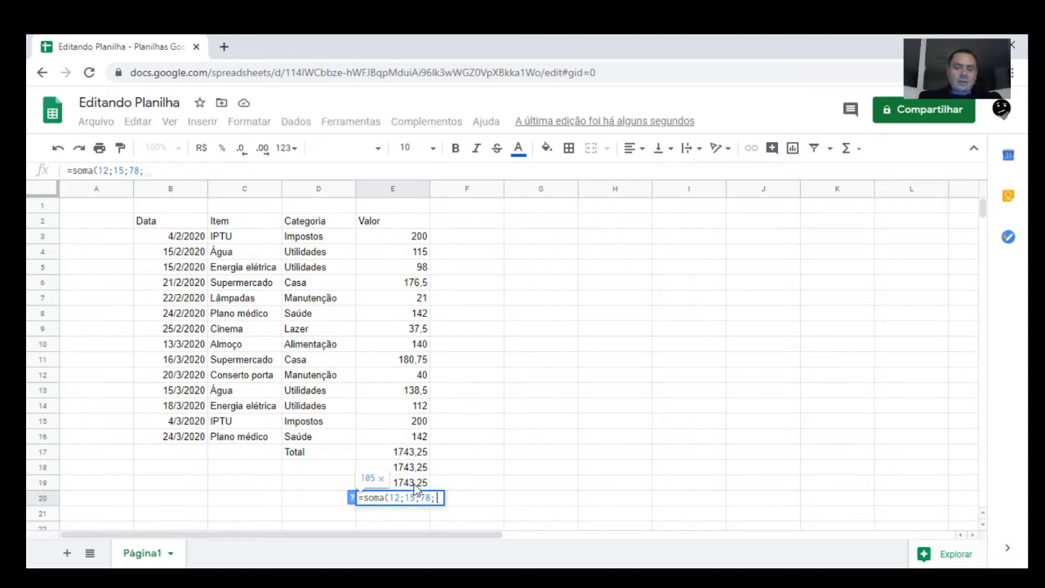
click(416, 483)
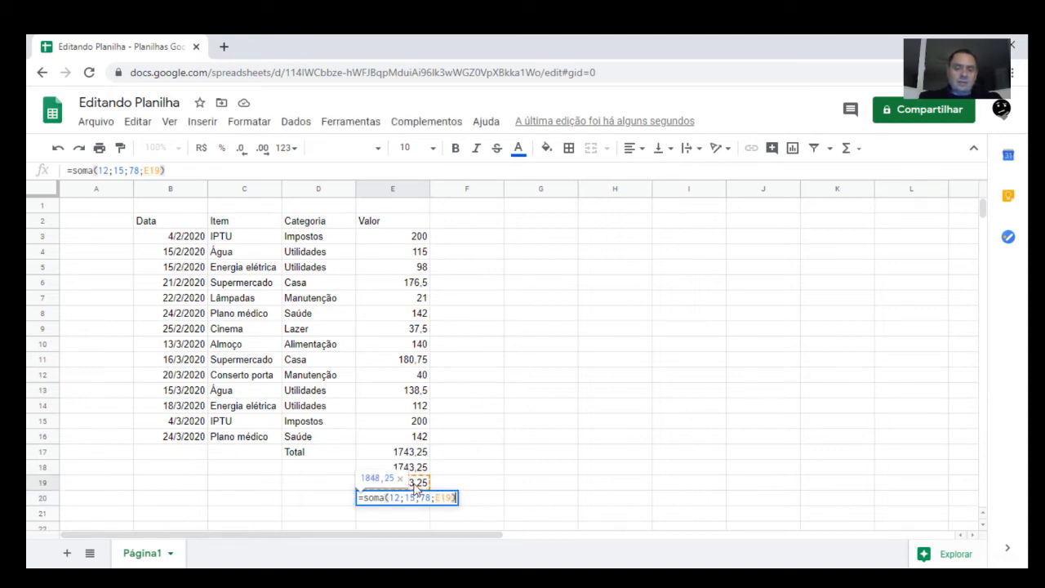
text())
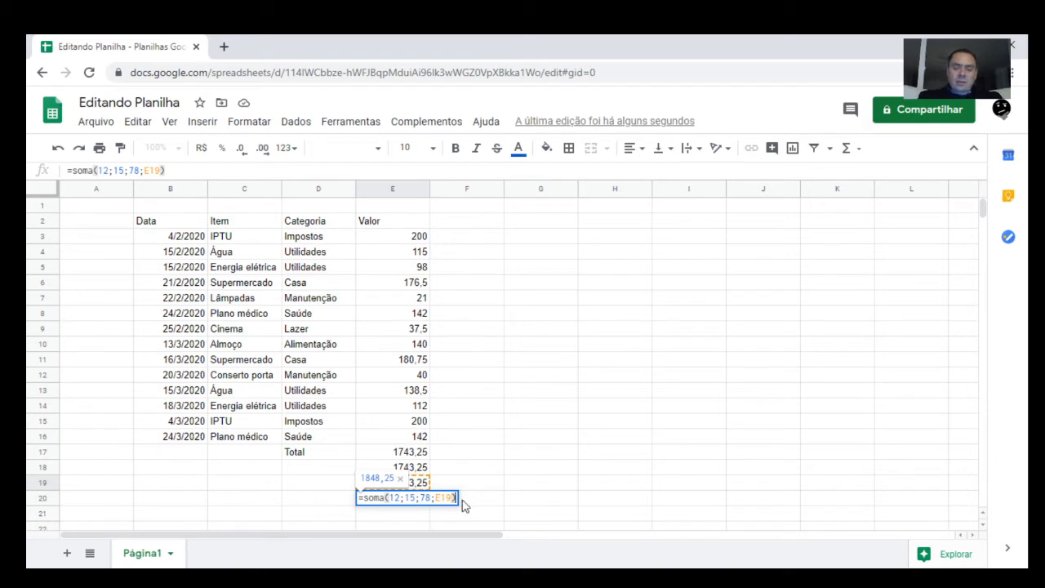
key(Return)
key(Up)
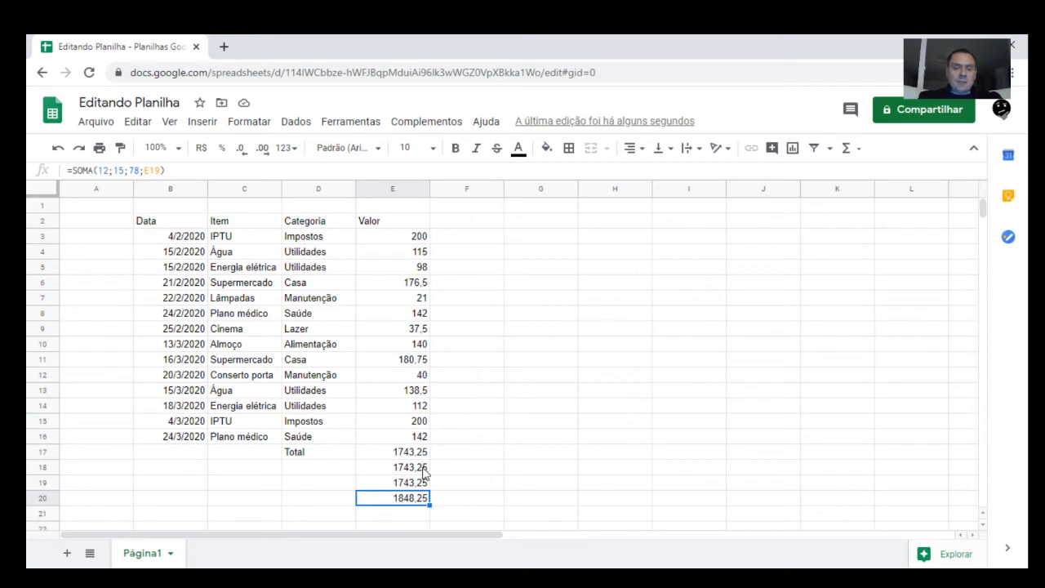
Clear the extra sum formulas from cells E18 to E20, below the Total row
click(420, 468)
key(shift+Down)
key(shift+Down)
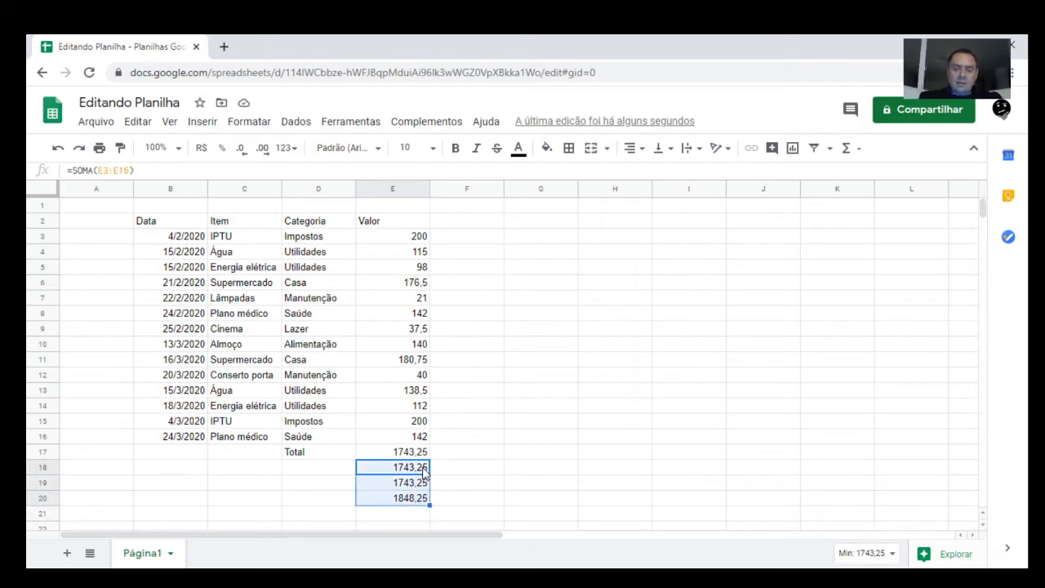
key(Delete)
Enter the suggested average formula MÉDIA(E3:E16) in cell E18
click(423, 471)
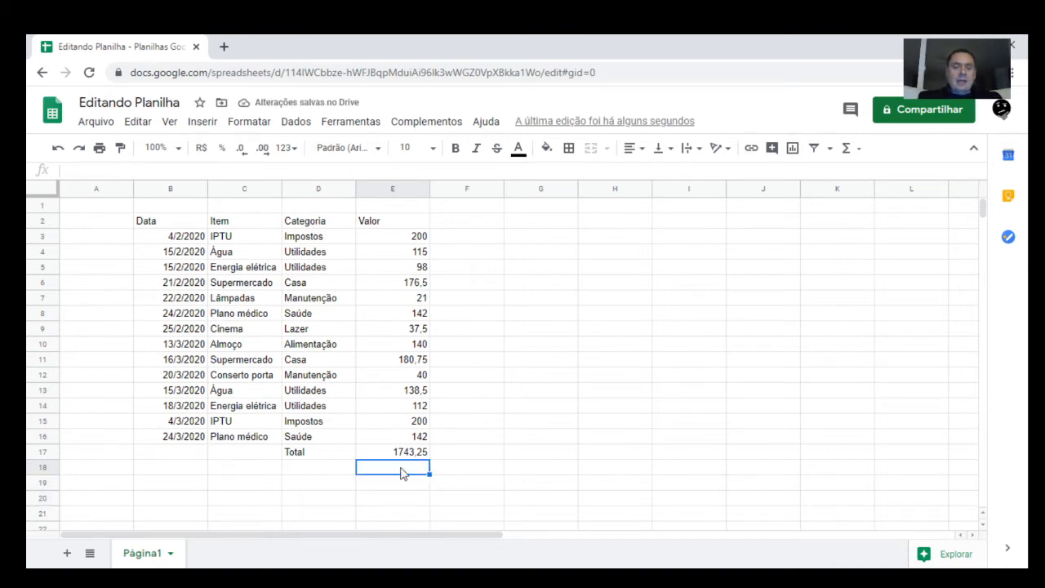
text(=)
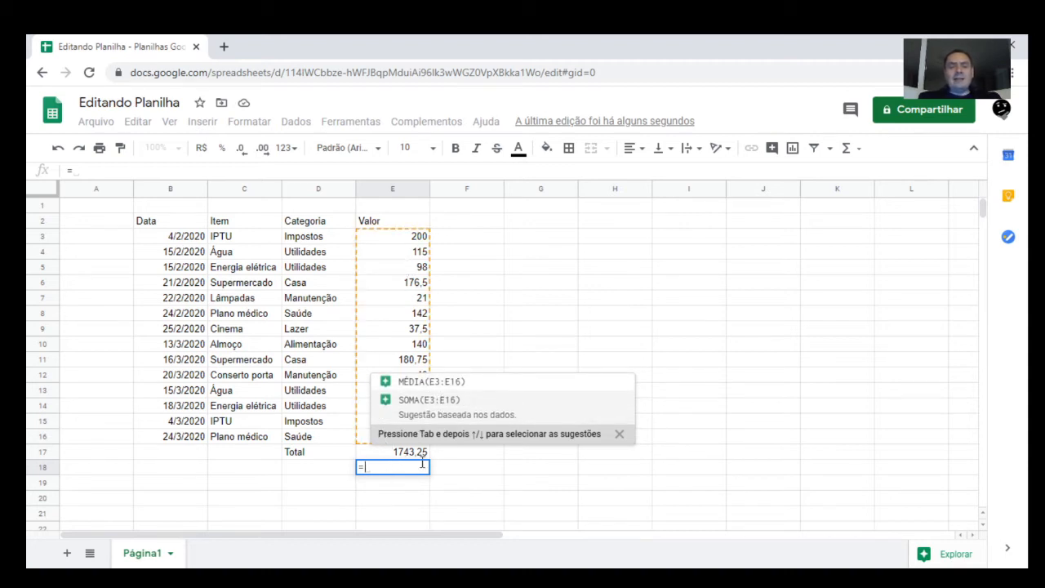
click(446, 385)
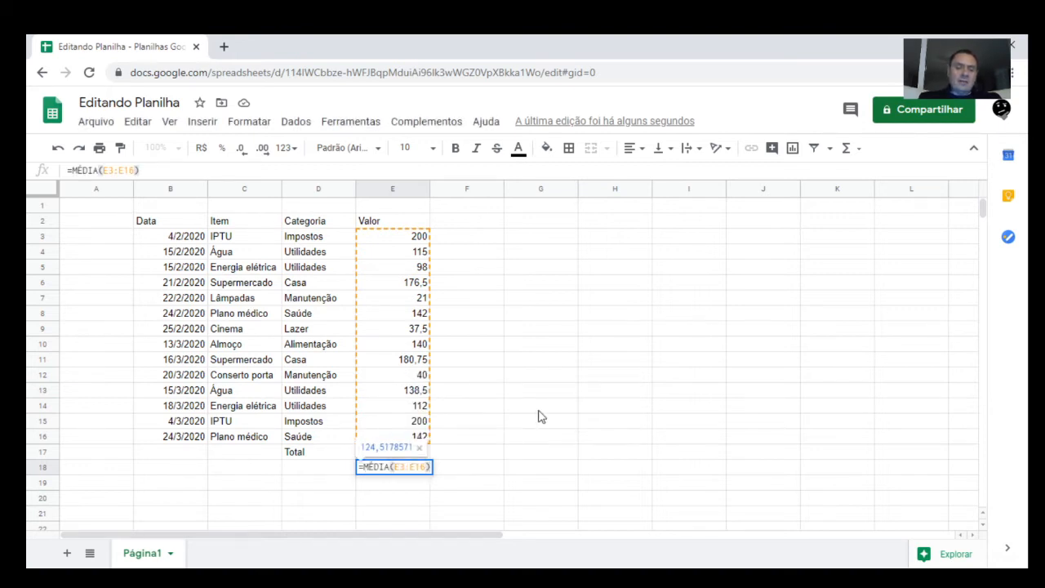
key(Return)
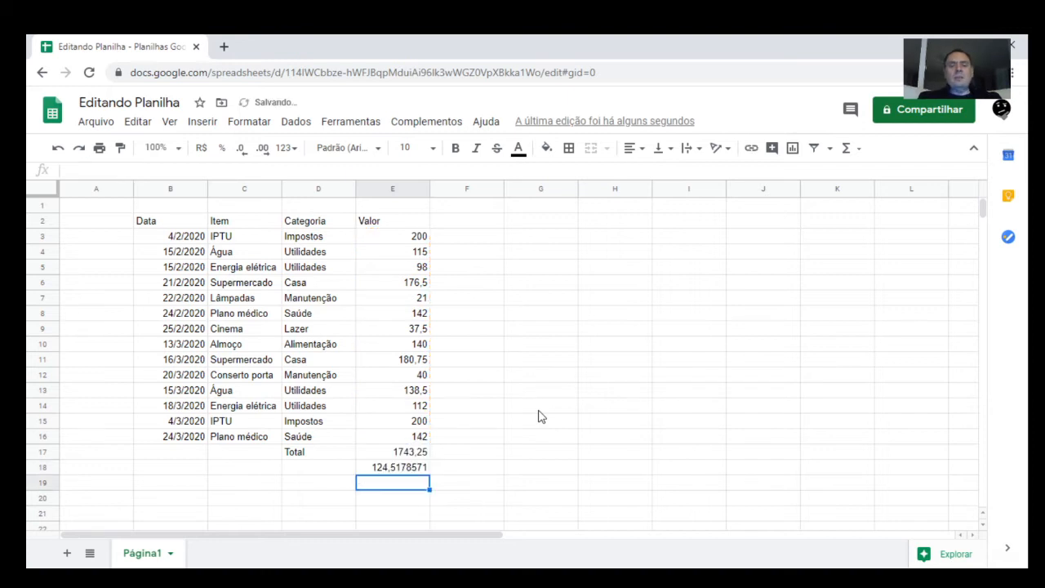
key(Up)
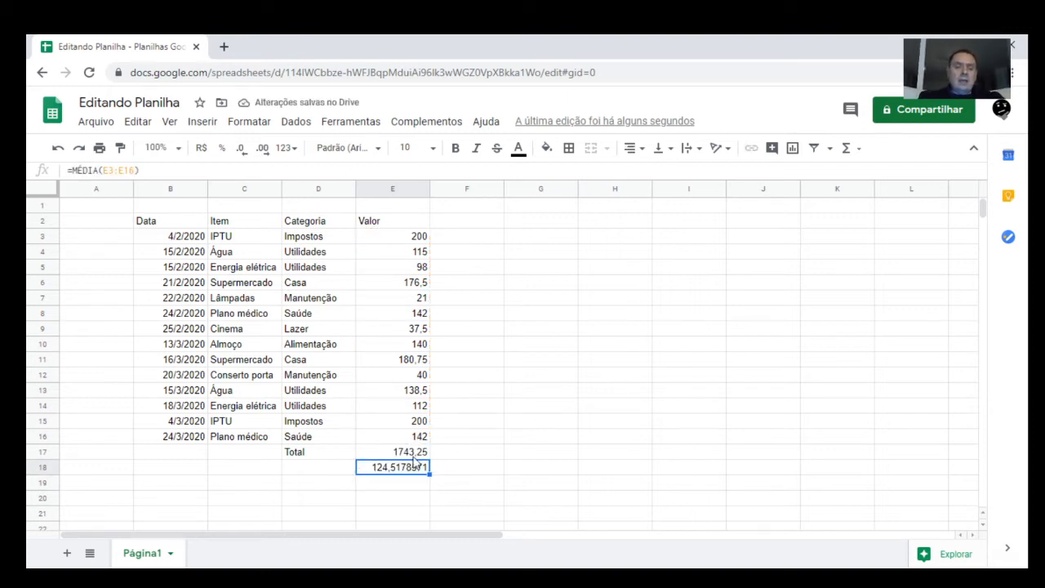
Format the total and average in E17:E18 to show two decimal places
drag(416, 454, 415, 469)
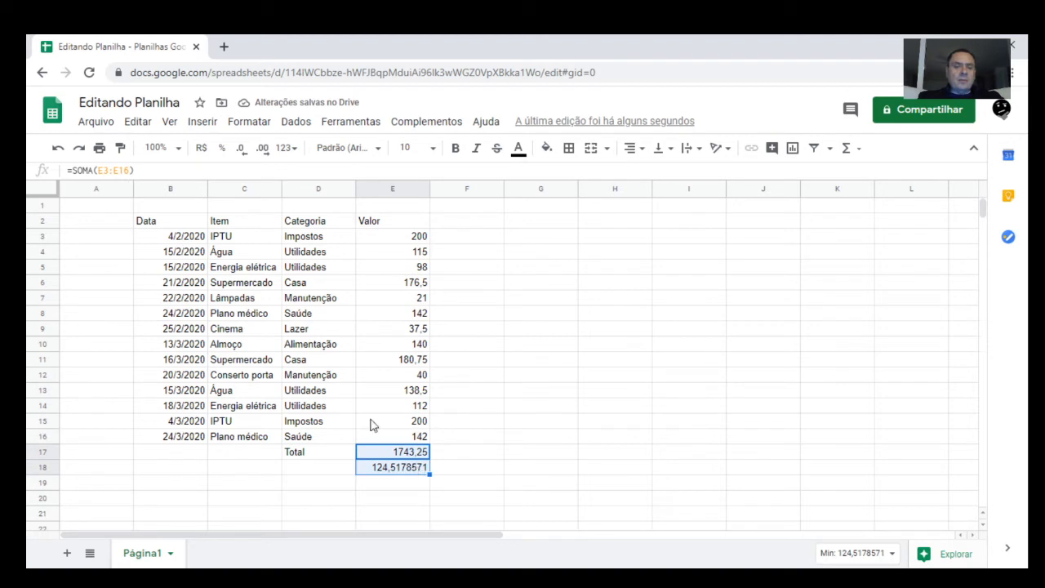
click(267, 155)
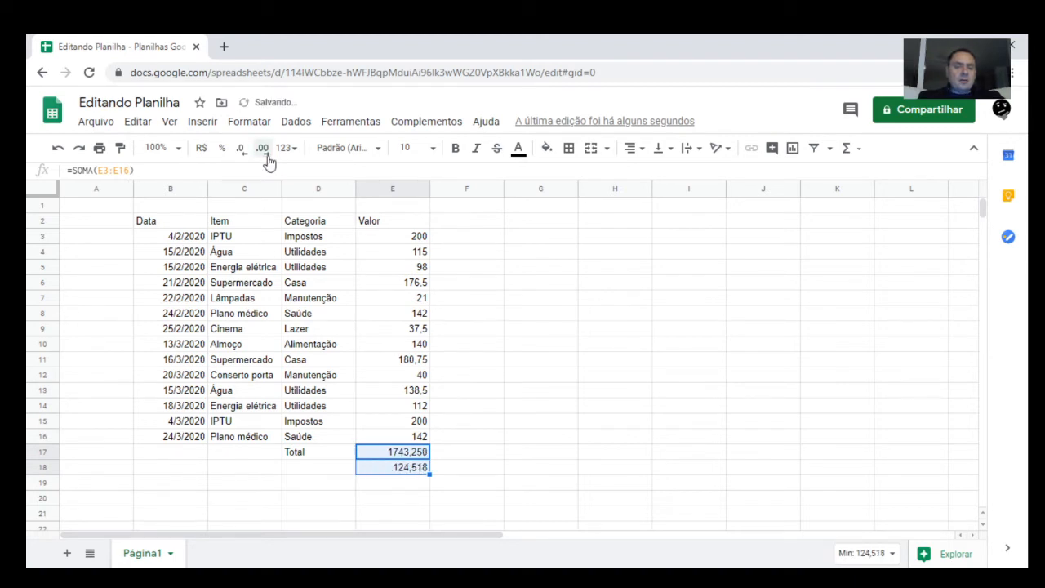
click(267, 155)
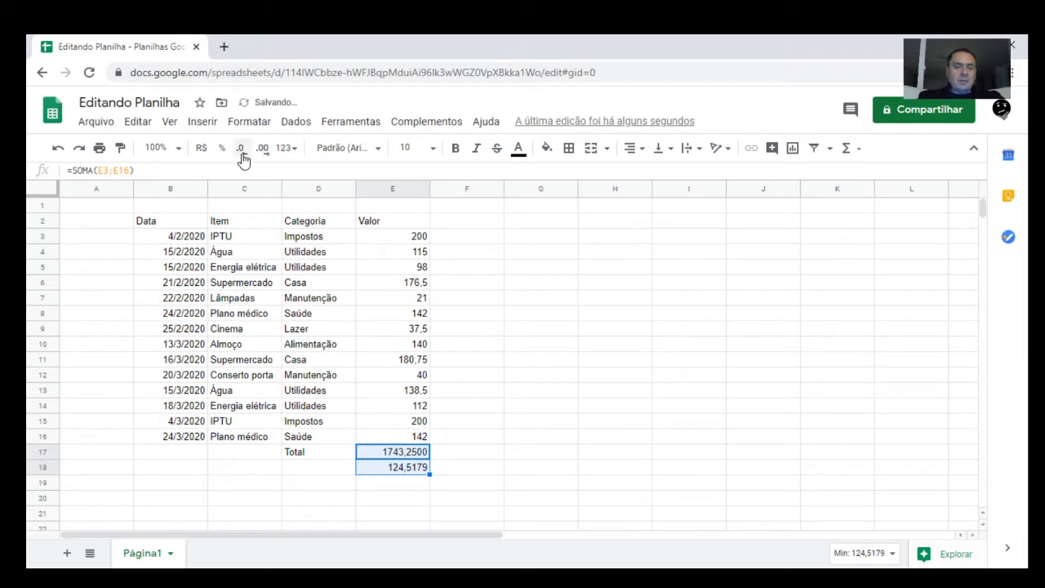
click(242, 158)
click(243, 157)
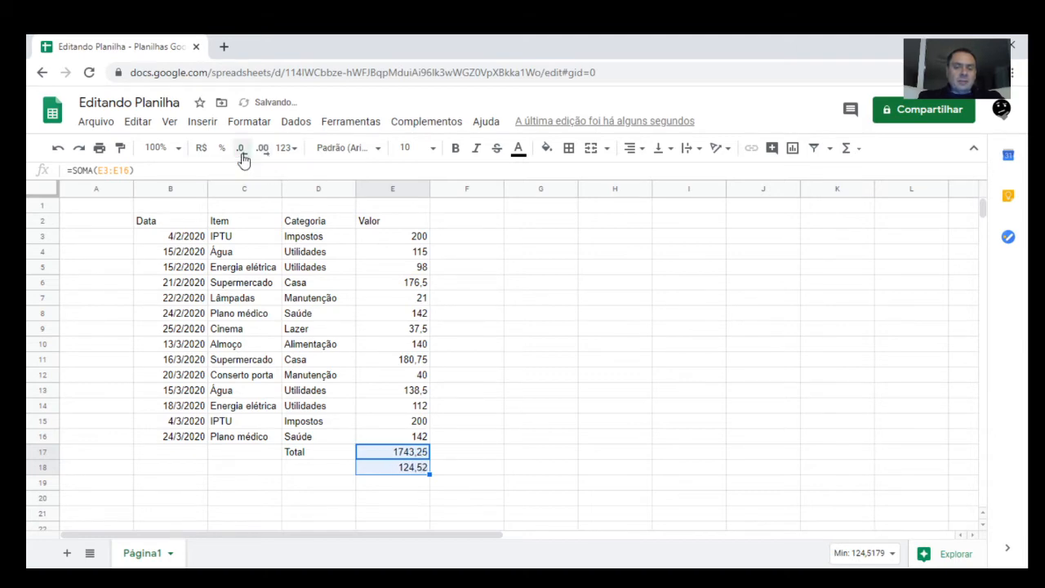
click(552, 426)
Label cell D18, beside the average, as Média
click(307, 474)
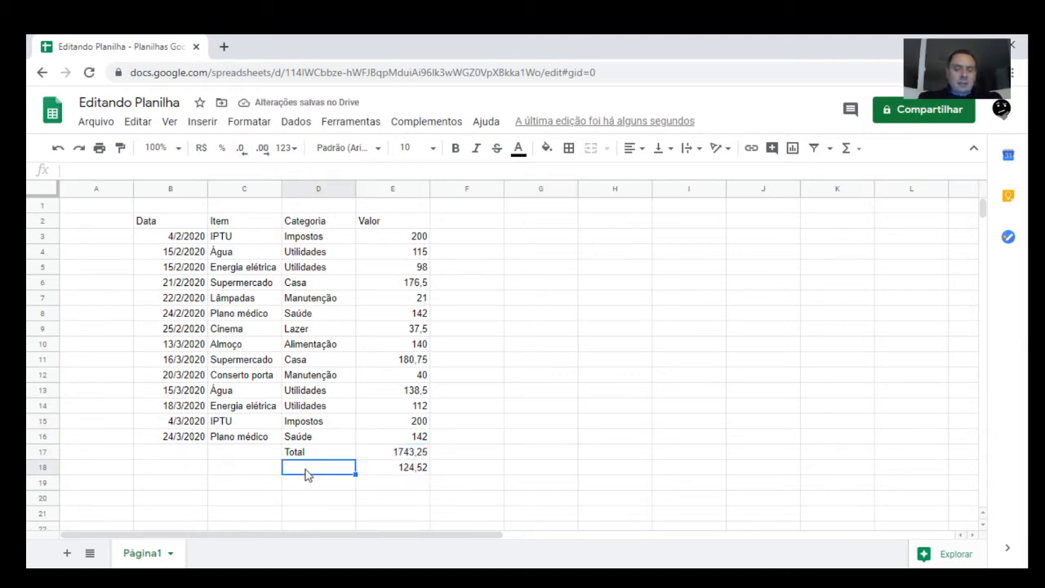
text(Média)
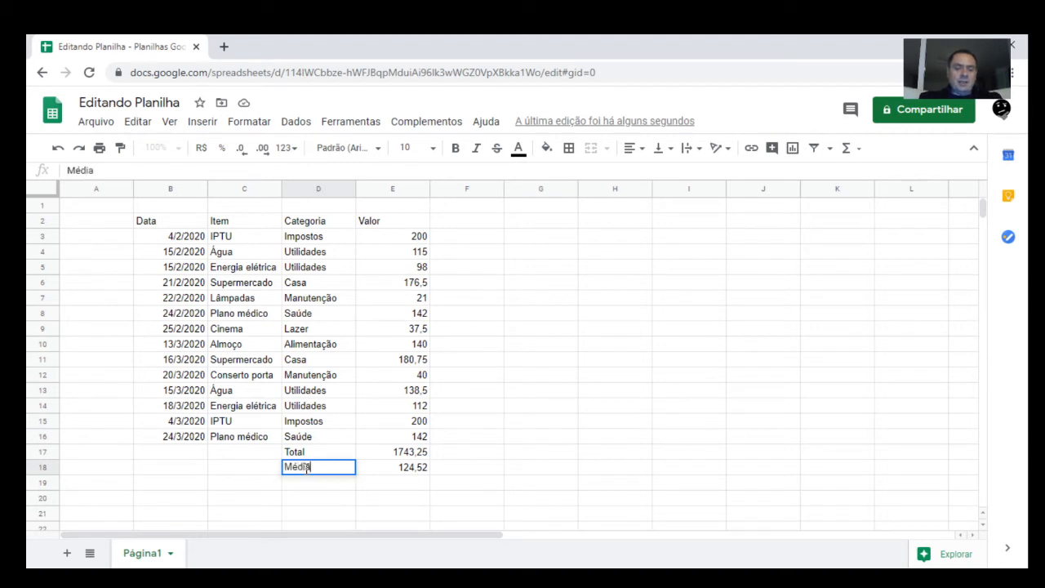
key(Return)
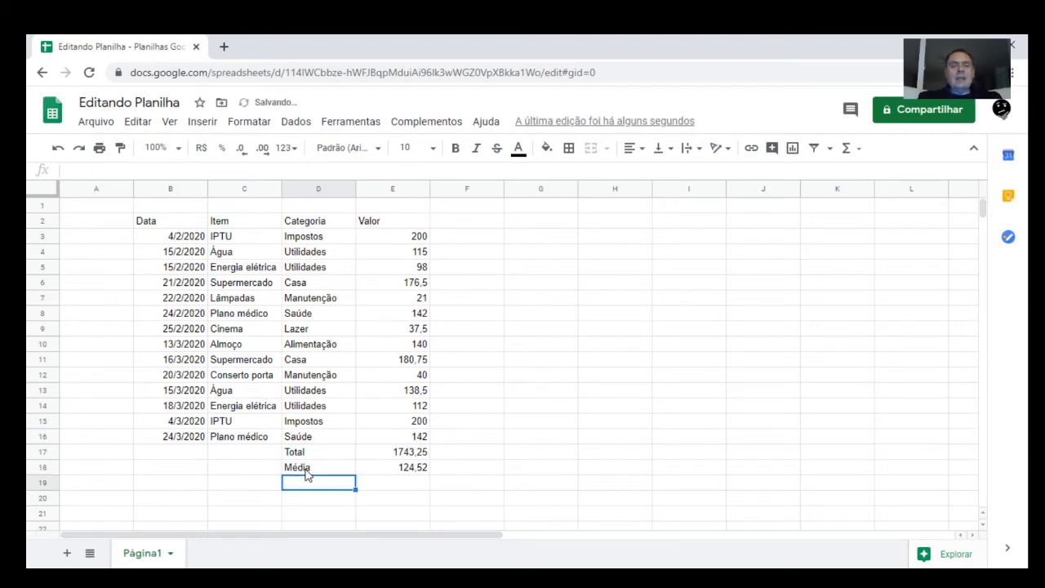
Review the ranges used by the average formula in E18 and the sum formula in E17
key(Up)
key(Right)
key(F2)
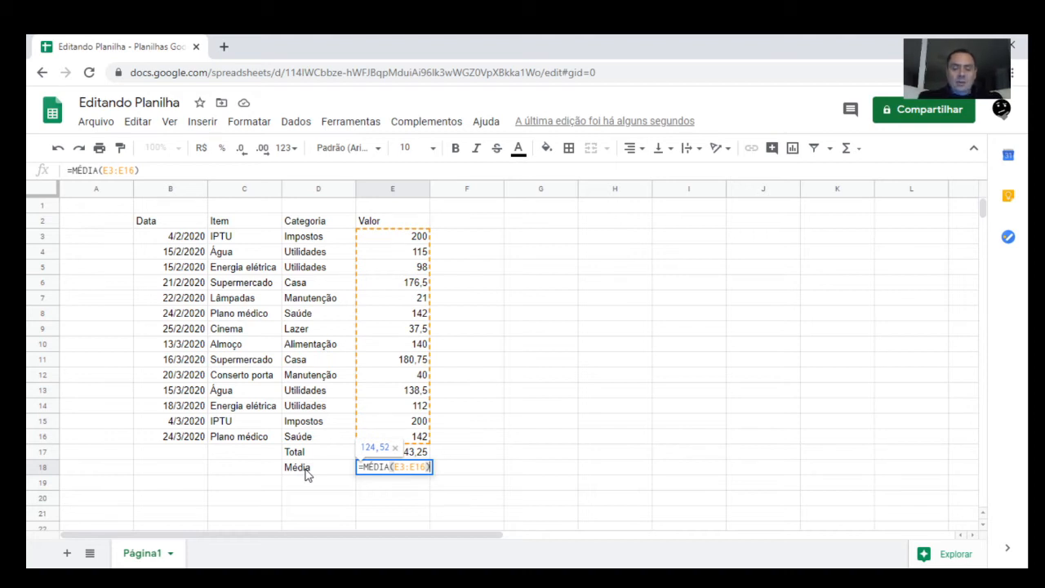
key(Return)
key(Up)
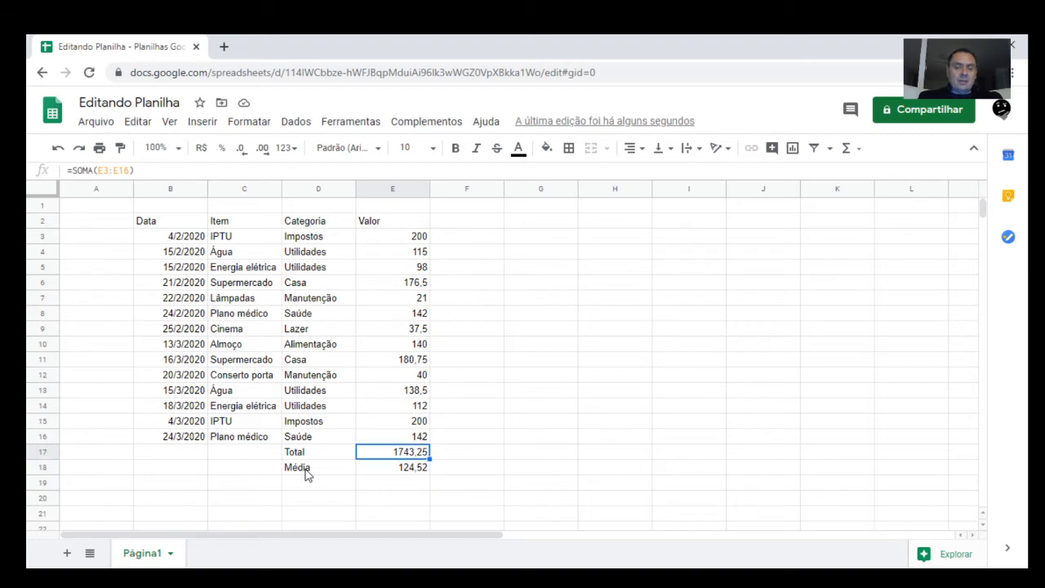
key(Return)
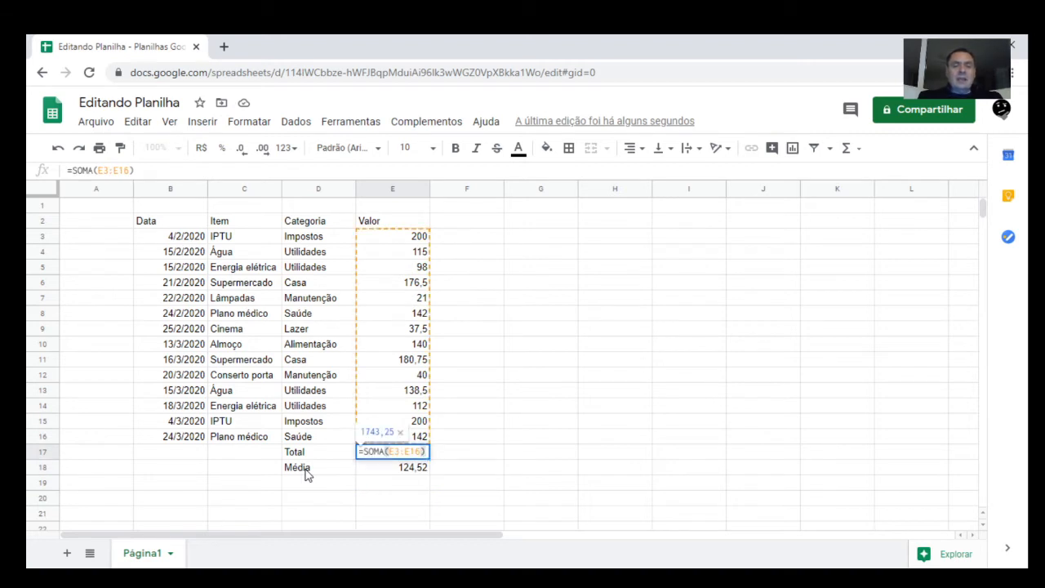
key(Escape)
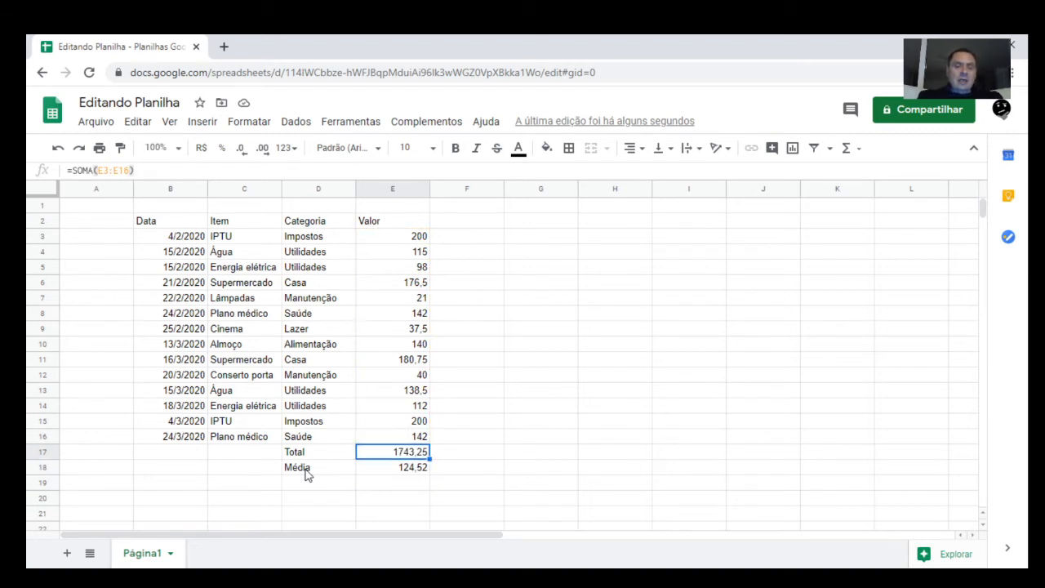
Start a conditional average formula in cell E19 with MÉDIASE, using the items in C3:C16 as the criteria range
key(Down)
key(Down)
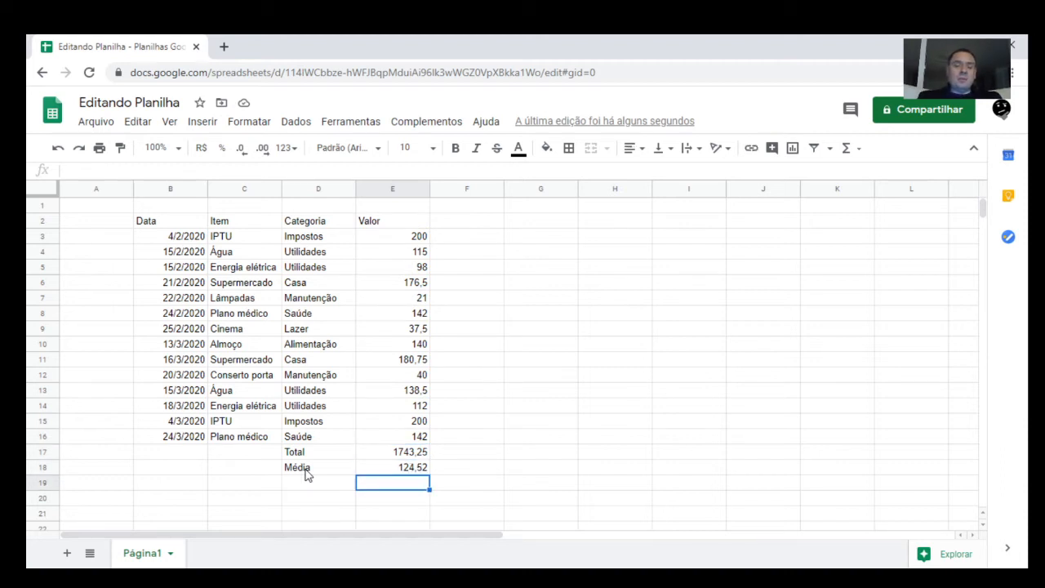
text(=)
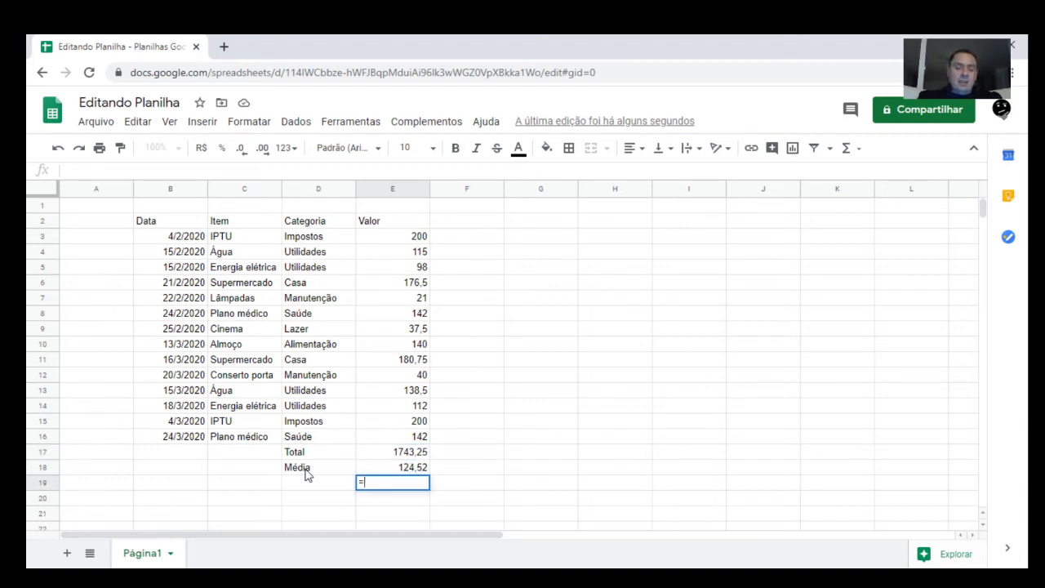
text(mé)
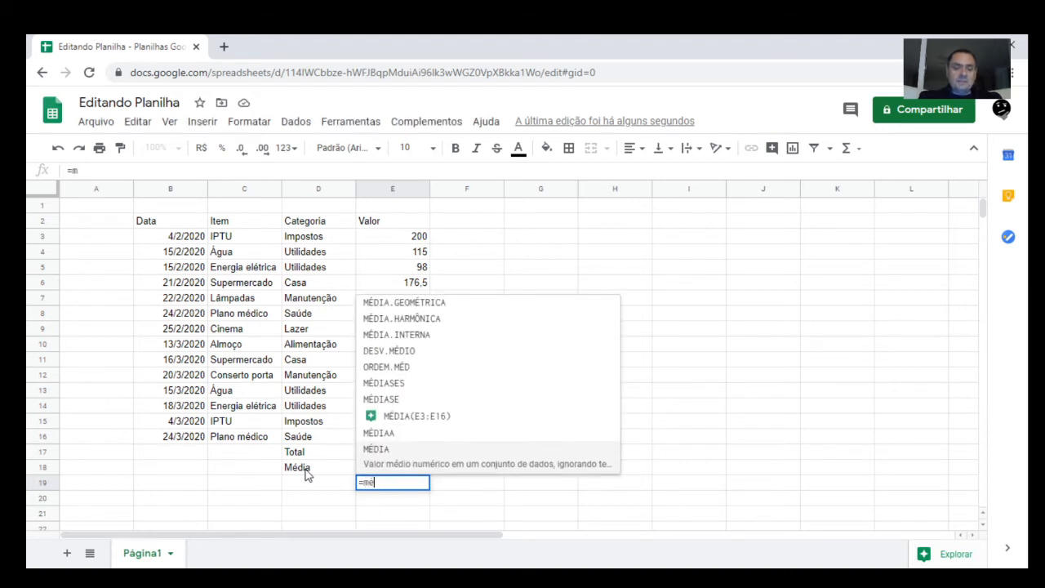
key(Up)
key(Up)
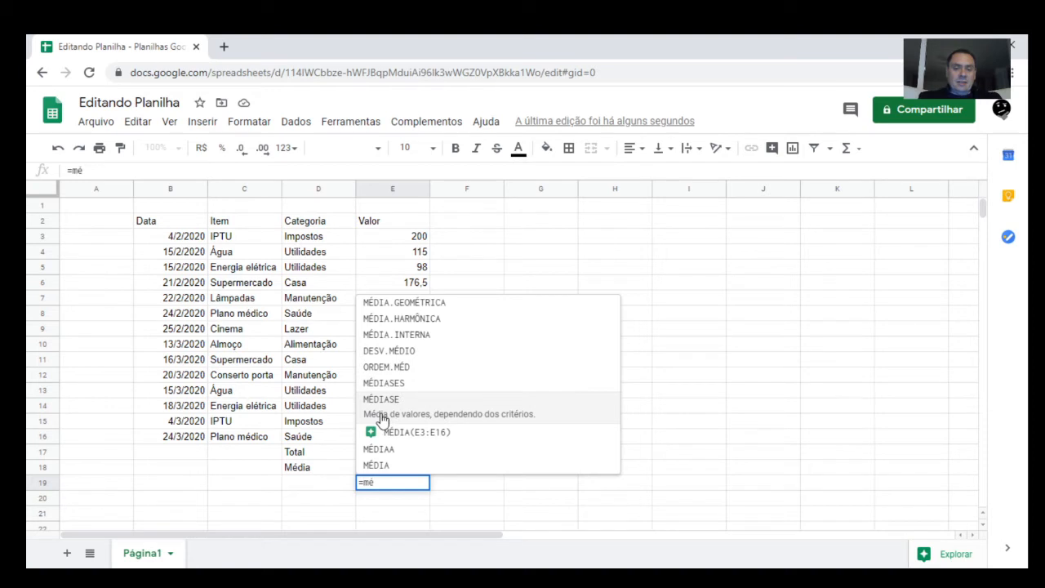
click(382, 419)
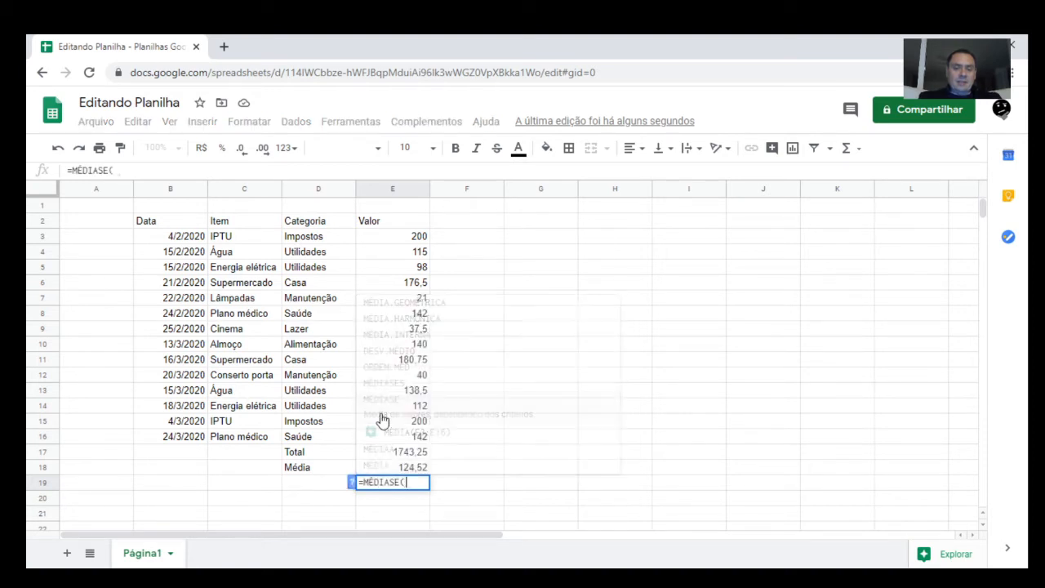
click(353, 486)
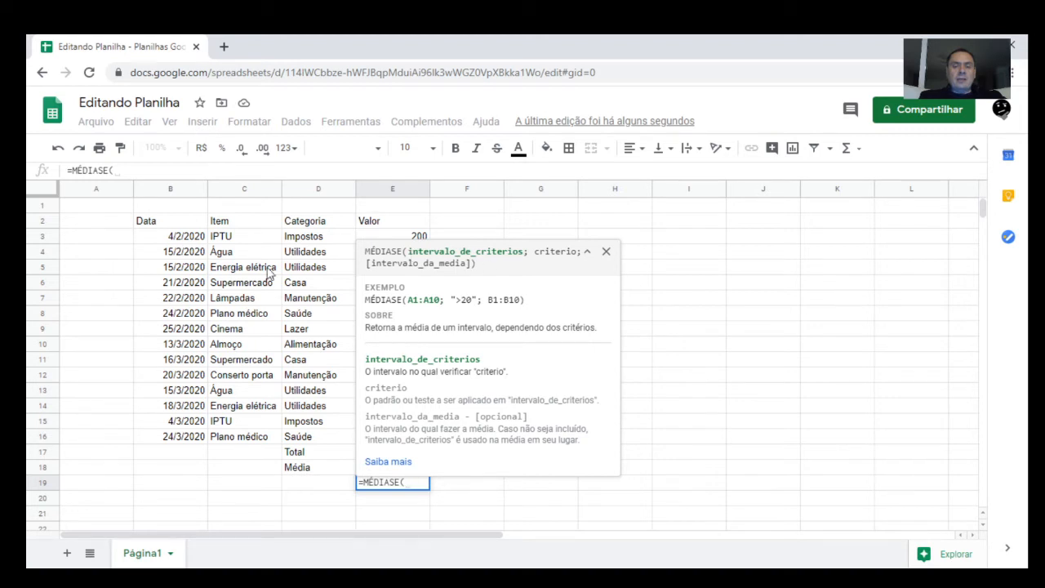
click(243, 239)
drag(243, 240, 244, 443)
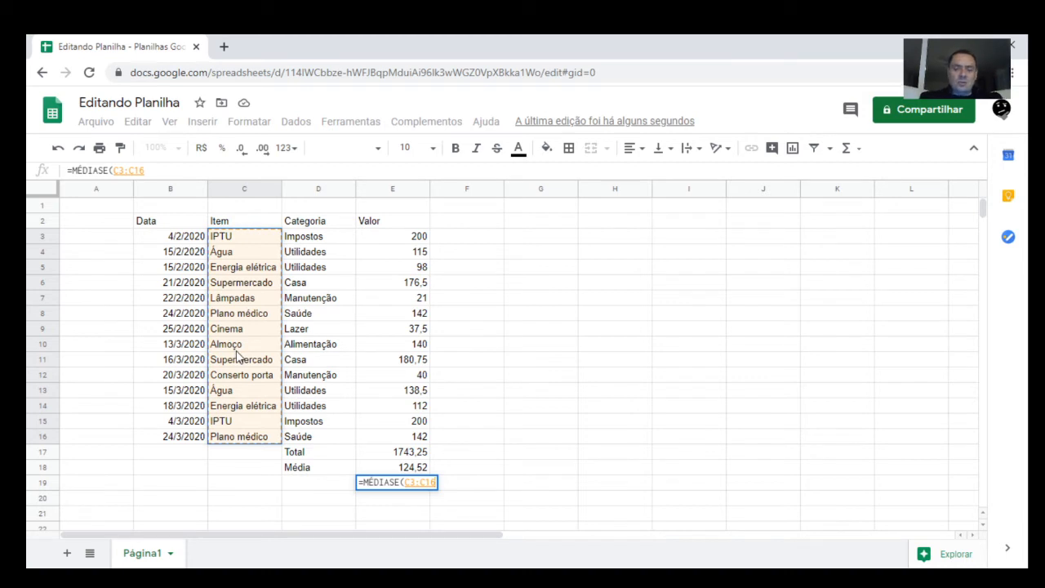
Complete the MÉDIASE formula in E19 with the criterion "Água" and the averaging range E3:E16
text(;)
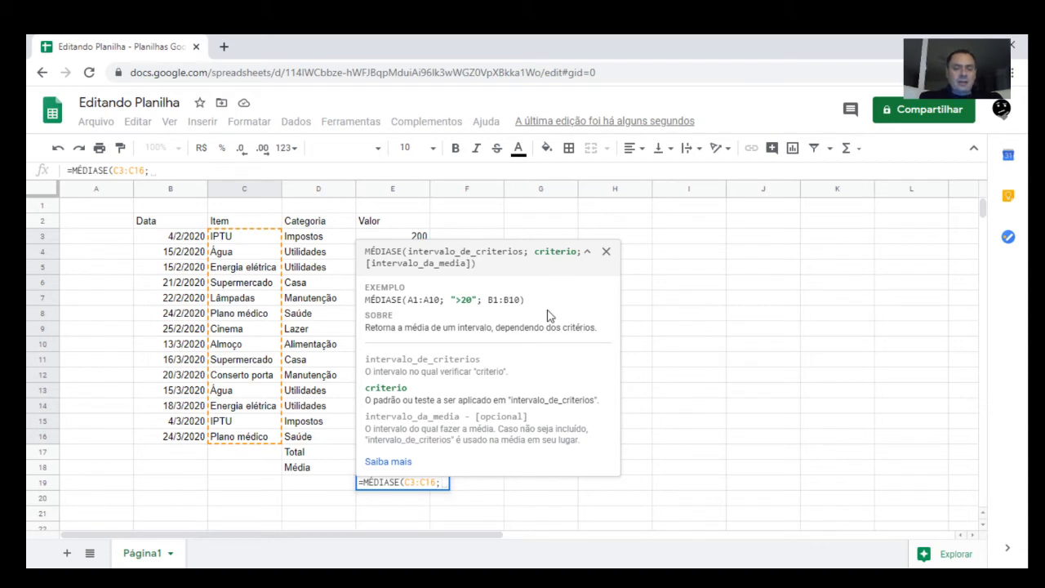
text(")
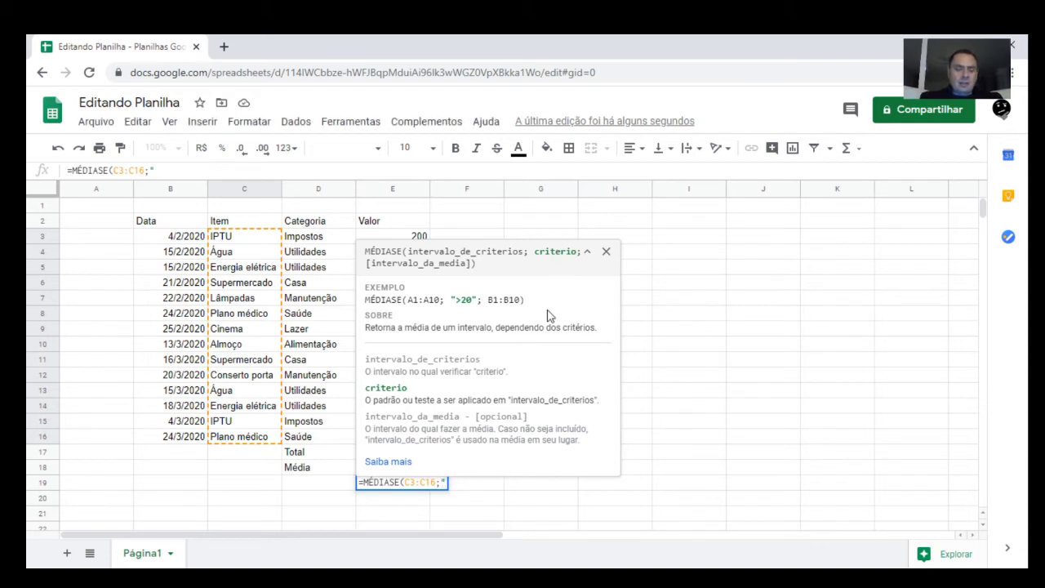
text(Água)
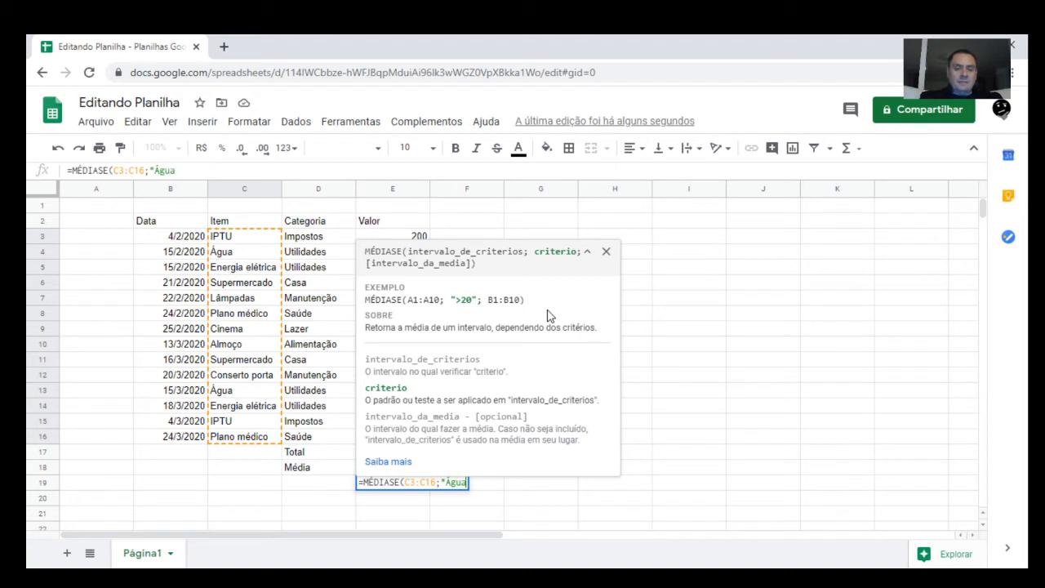
text(")
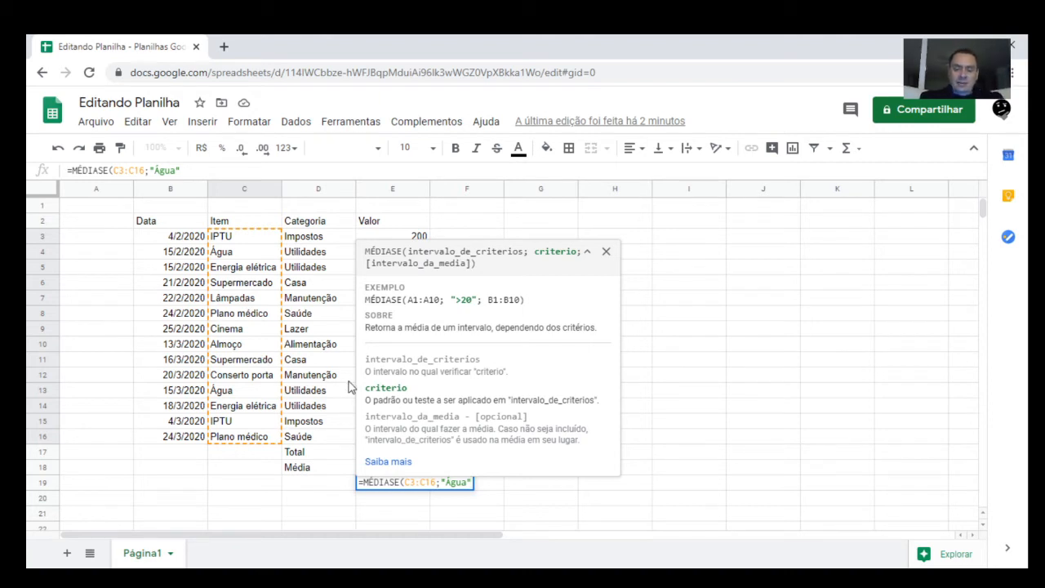
text(;)
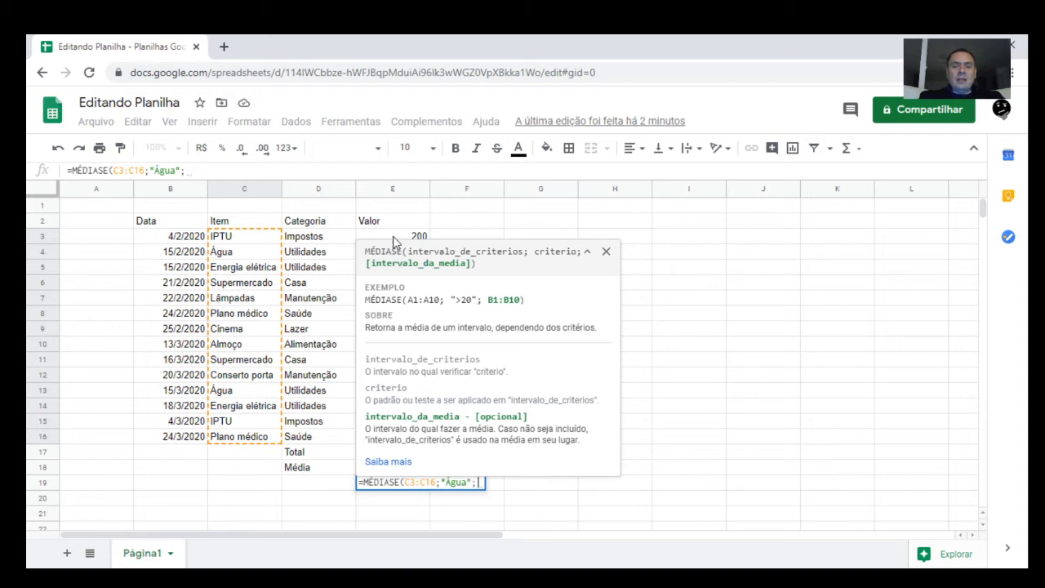
drag(393, 239, 391, 440)
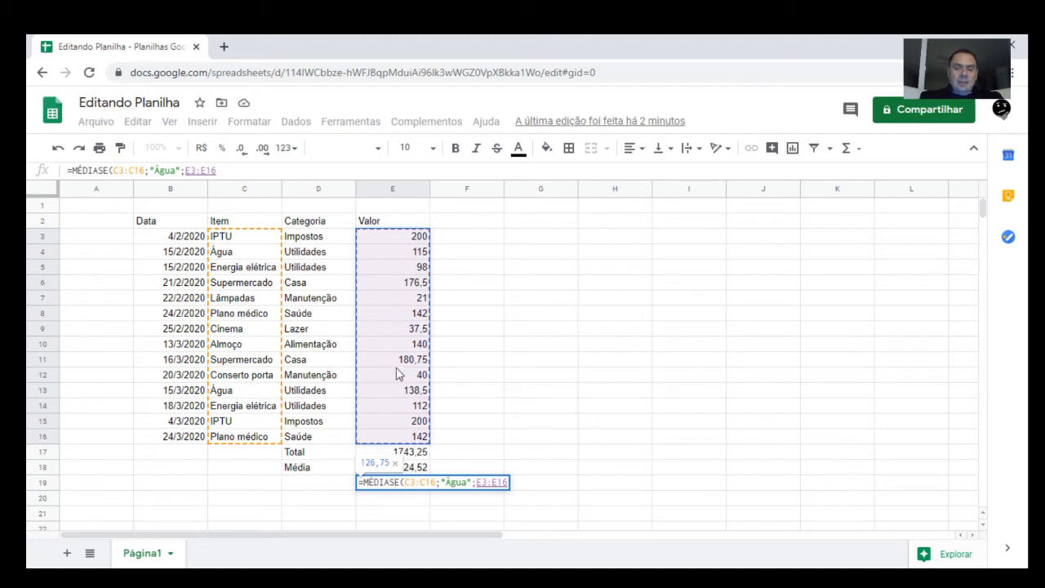
text())
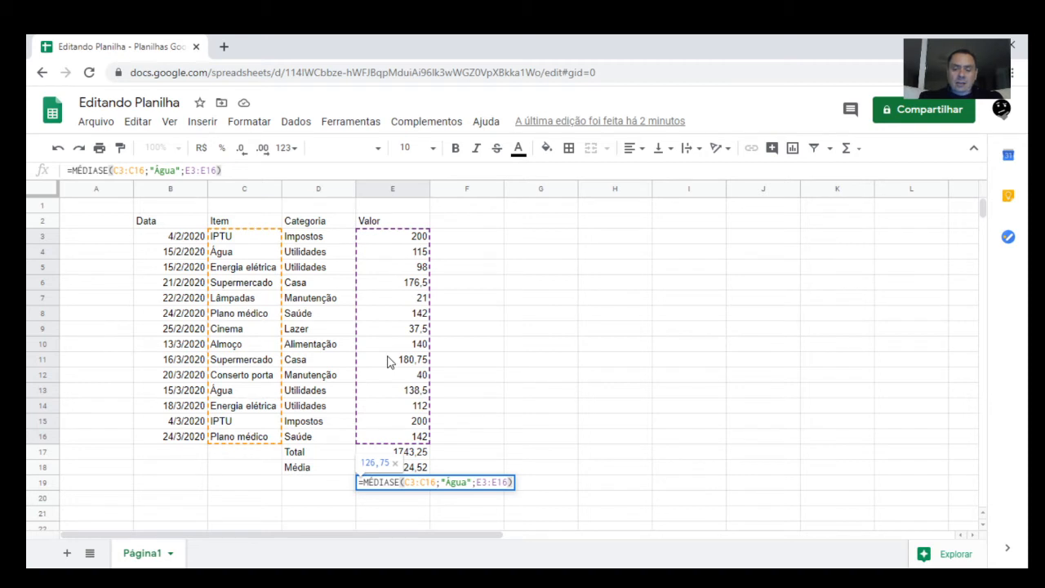
key(Return)
Label cell D19, beside the conditional average, as Média de Água
key(Up)
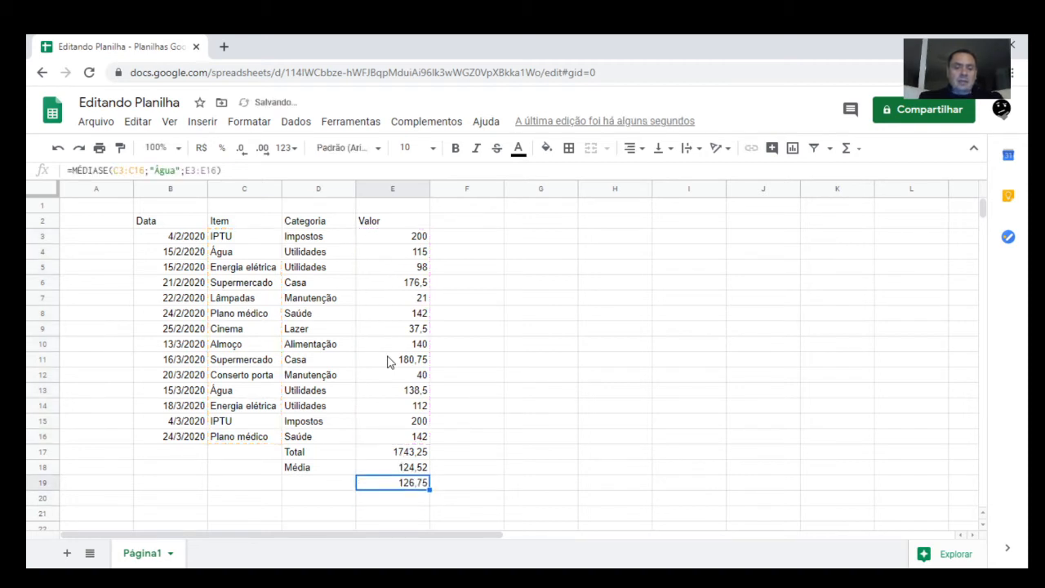
key(Left)
text(M)
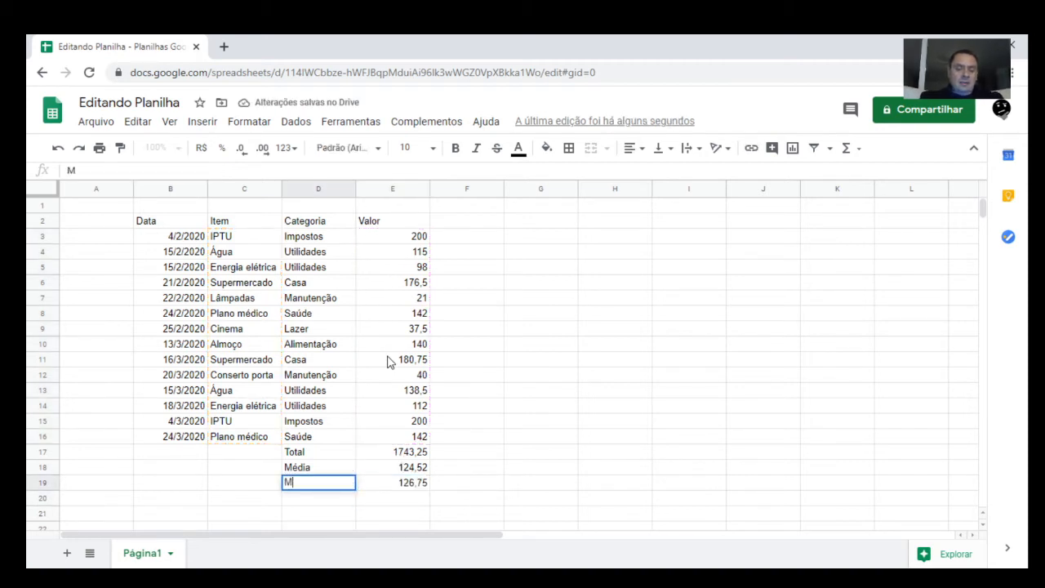
text(édia)
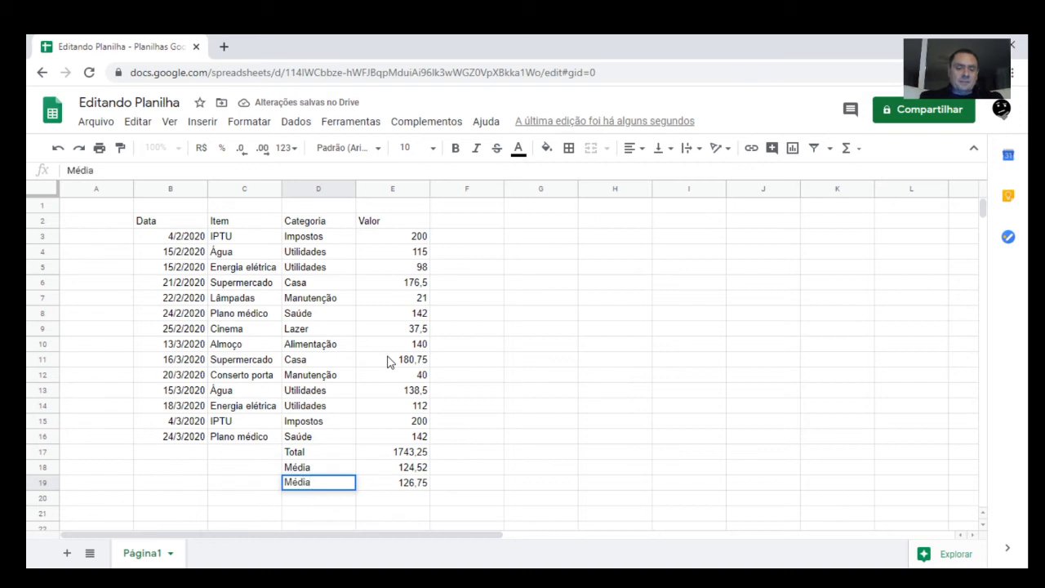
key(Return)
key(Up)
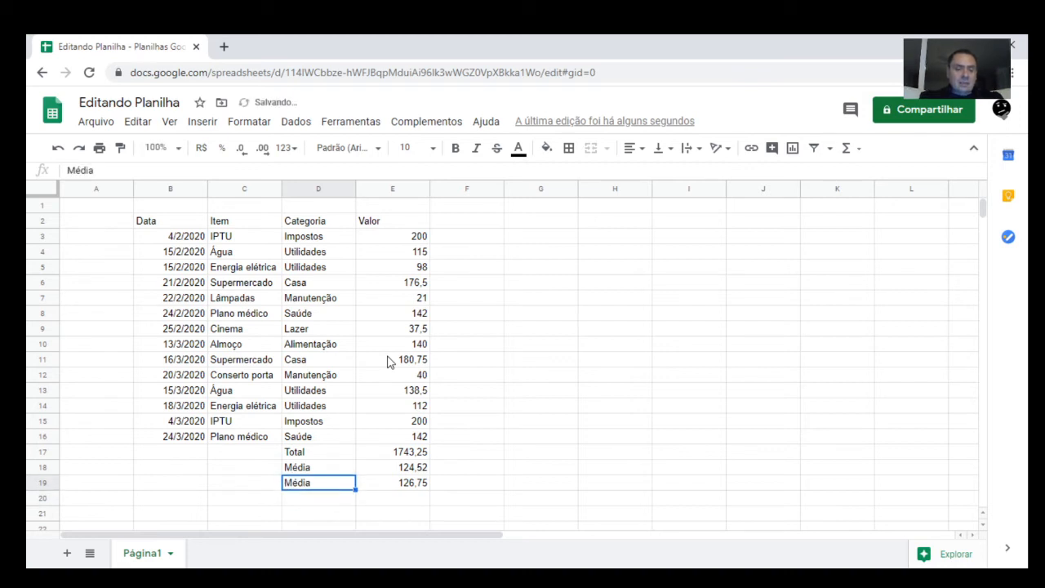
key(F2)
text(de)
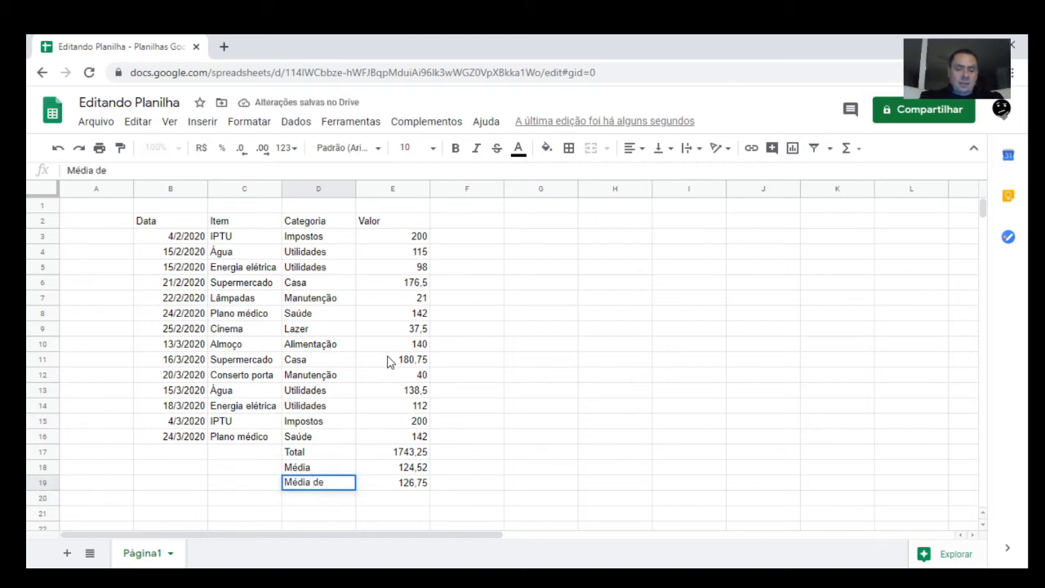
text( Água)
key(Return)
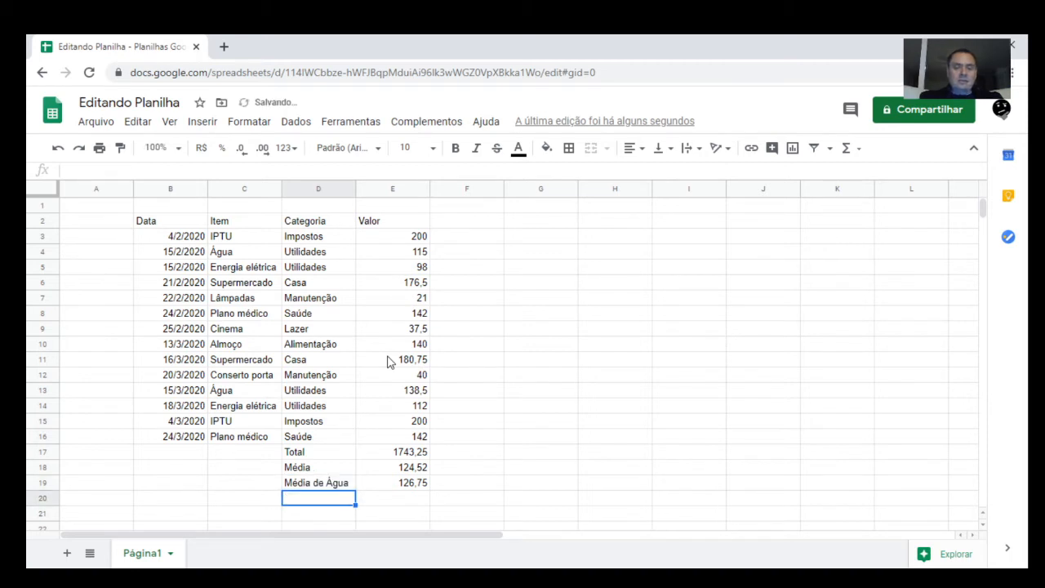
Compare the conditional average in E19 with the general average in E18, including their formulas and labels
key(Up)
key(Right)
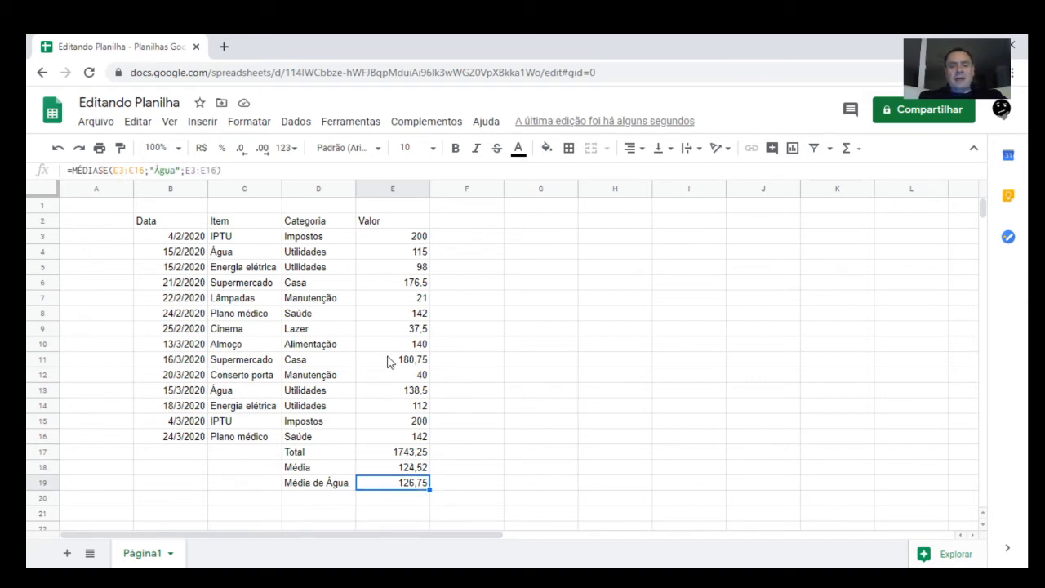
key(Up)
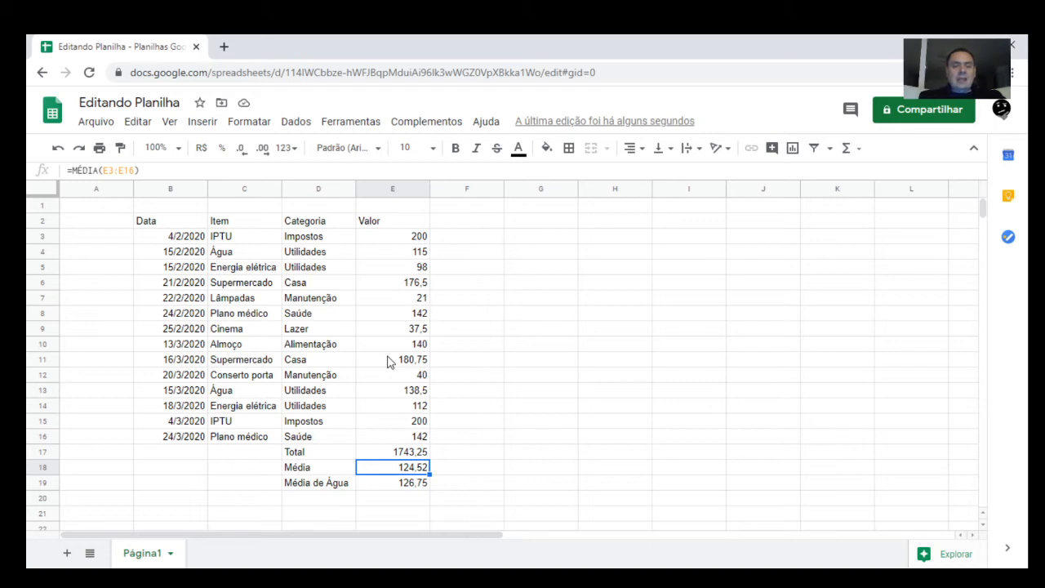
key(Down)
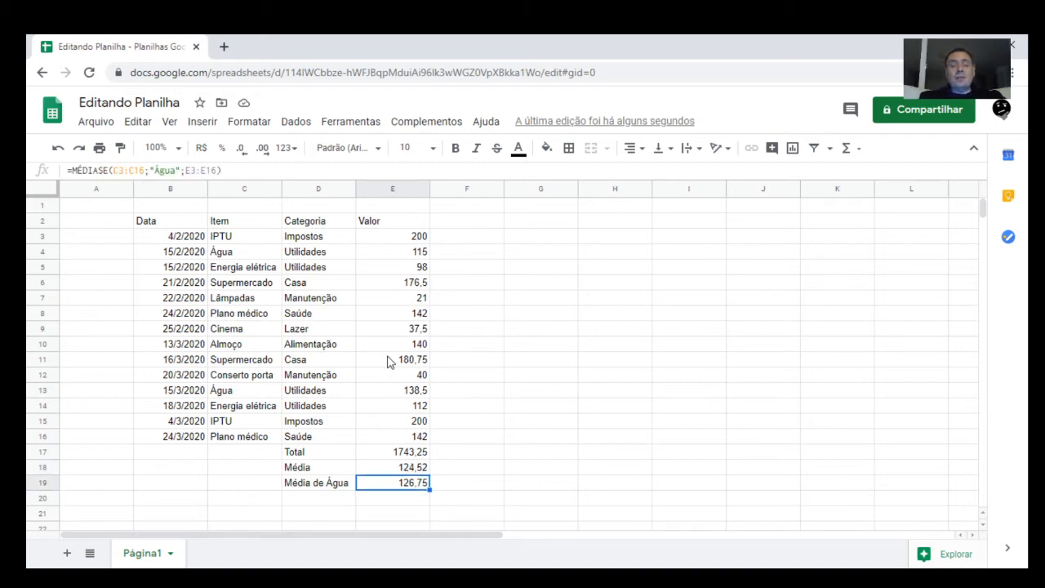
key(Left)
key(Up)
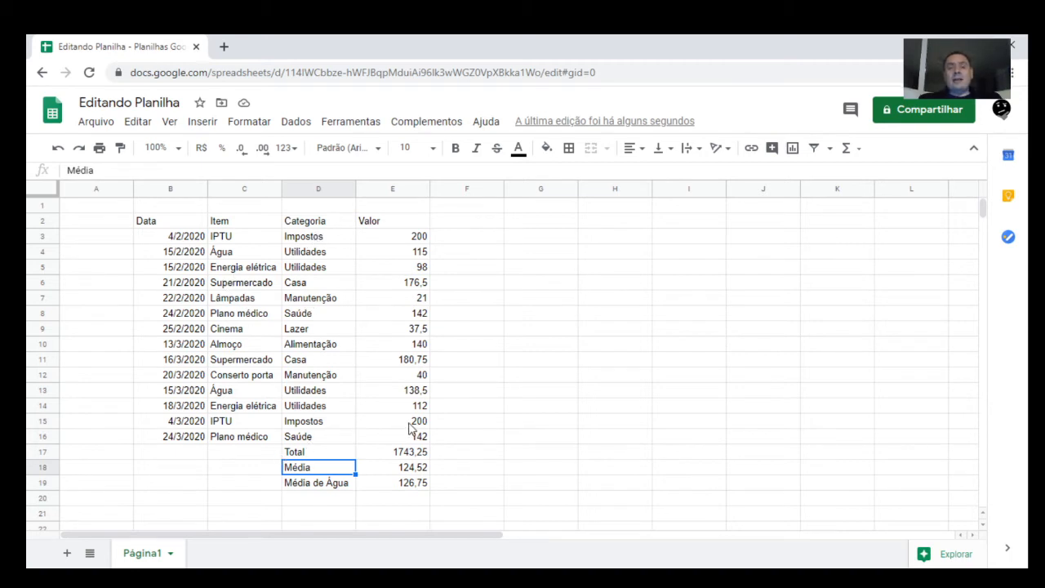
click(340, 490)
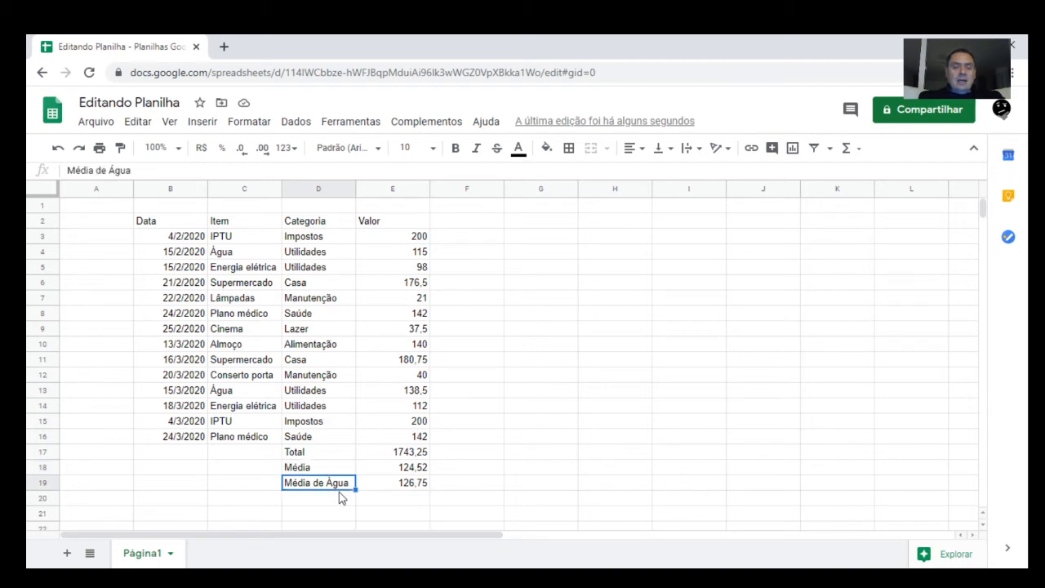
Start a conditional count formula in cell E20 with CONT.SE, using the items in C3:C16 as the range
click(341, 499)
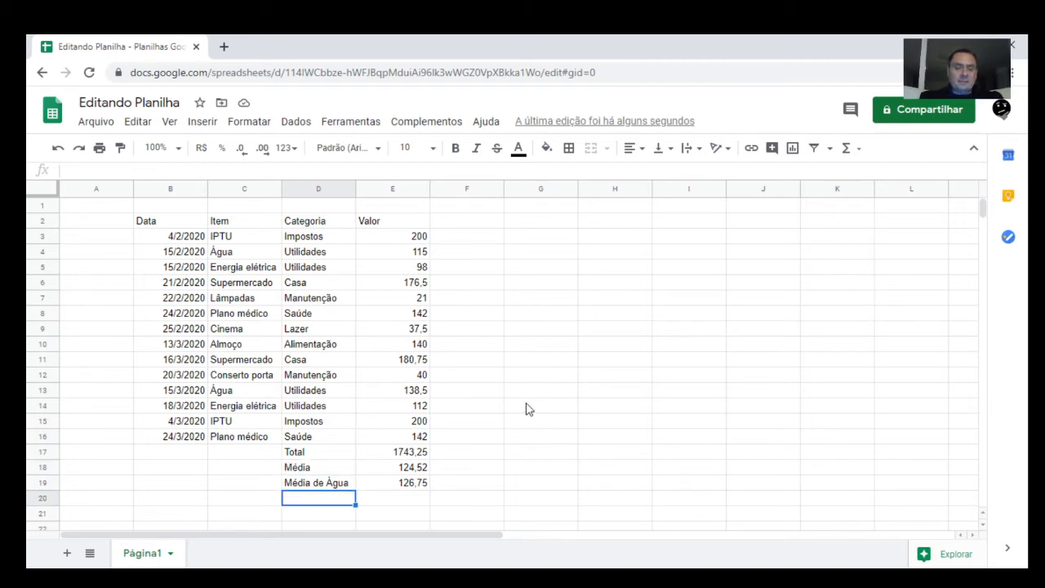
text(=)
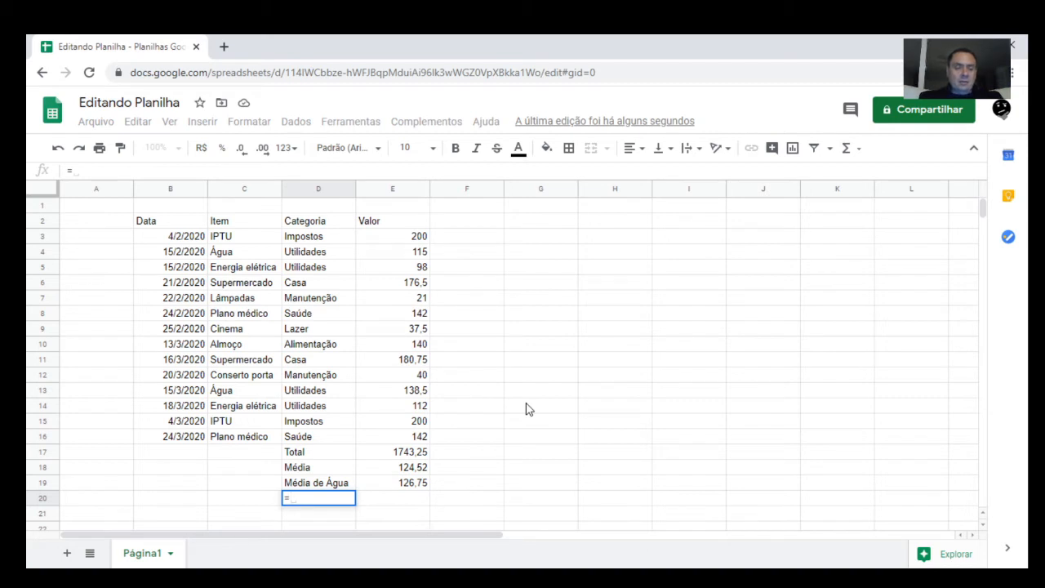
key(Escape)
key(Right)
text(=con)
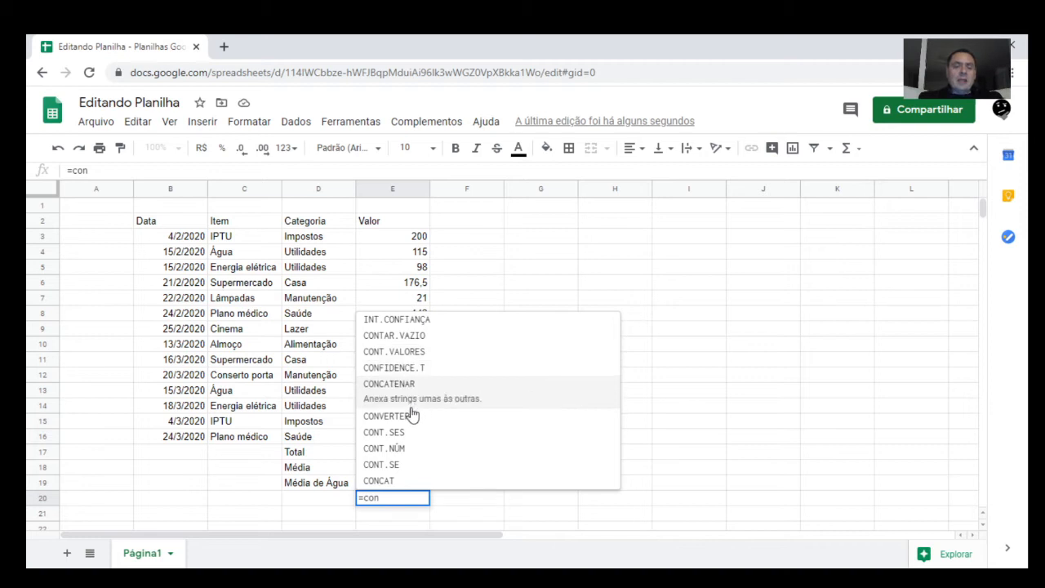
click(399, 462)
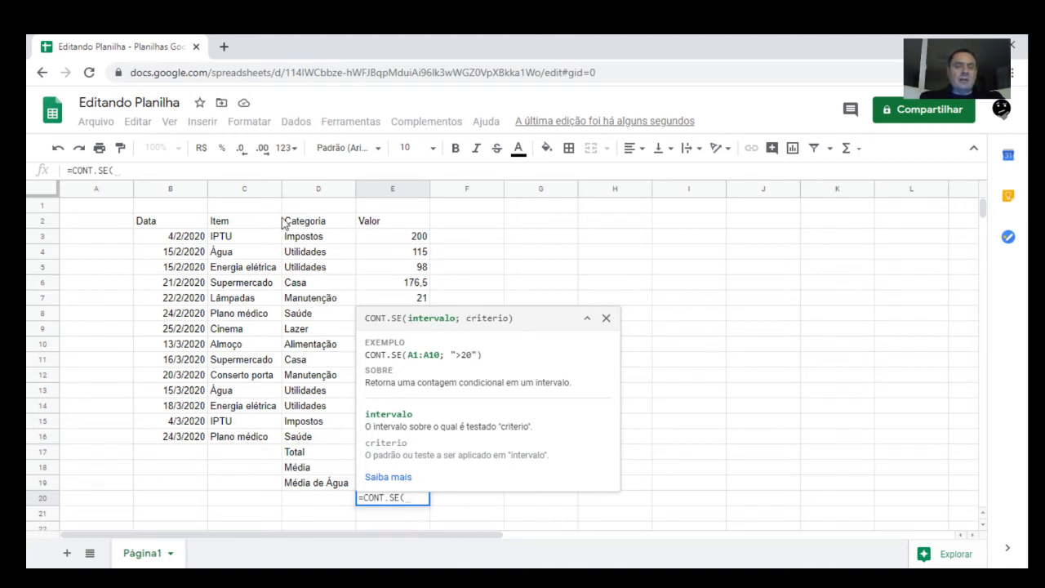
drag(255, 240, 266, 443)
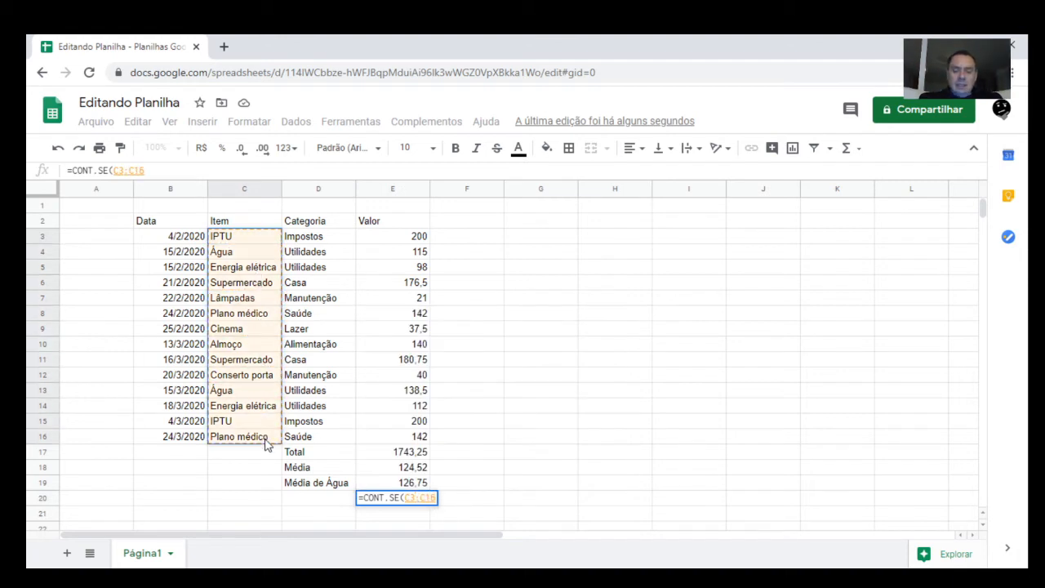
Complete the CONT.SE formula in E20 with the criterion "Água"
text(;)
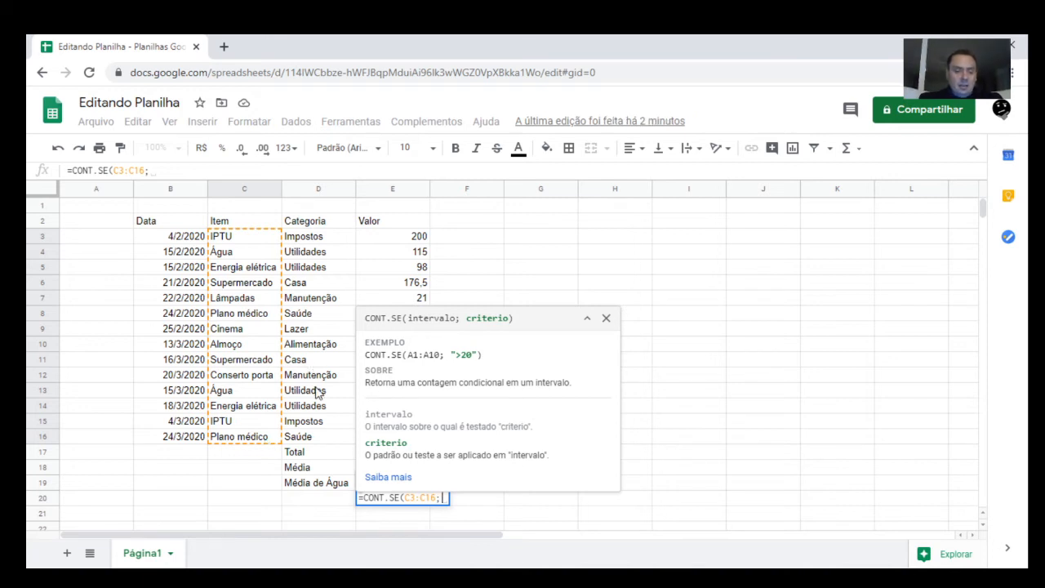
text(")
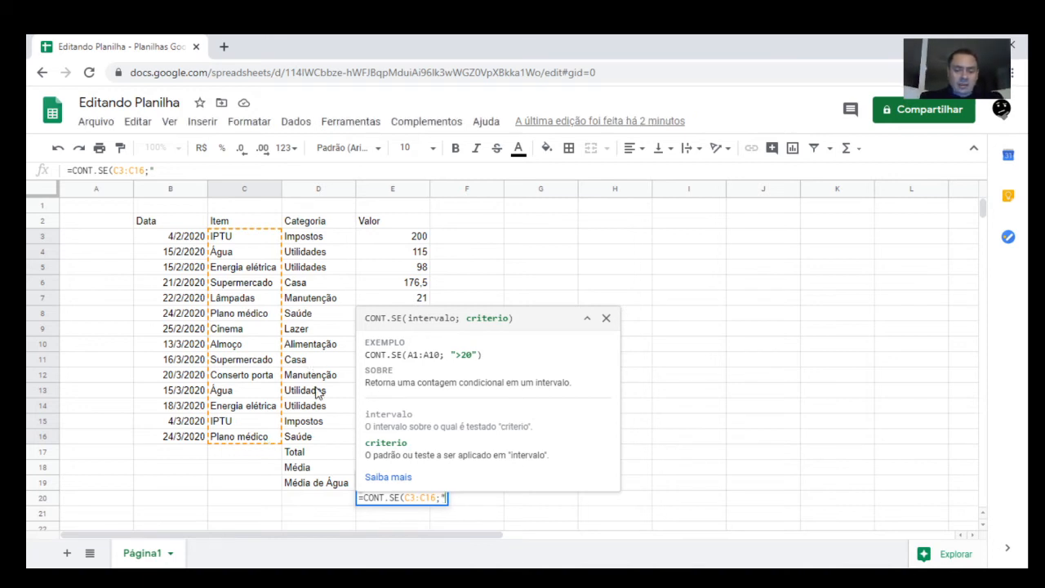
text(Ág)
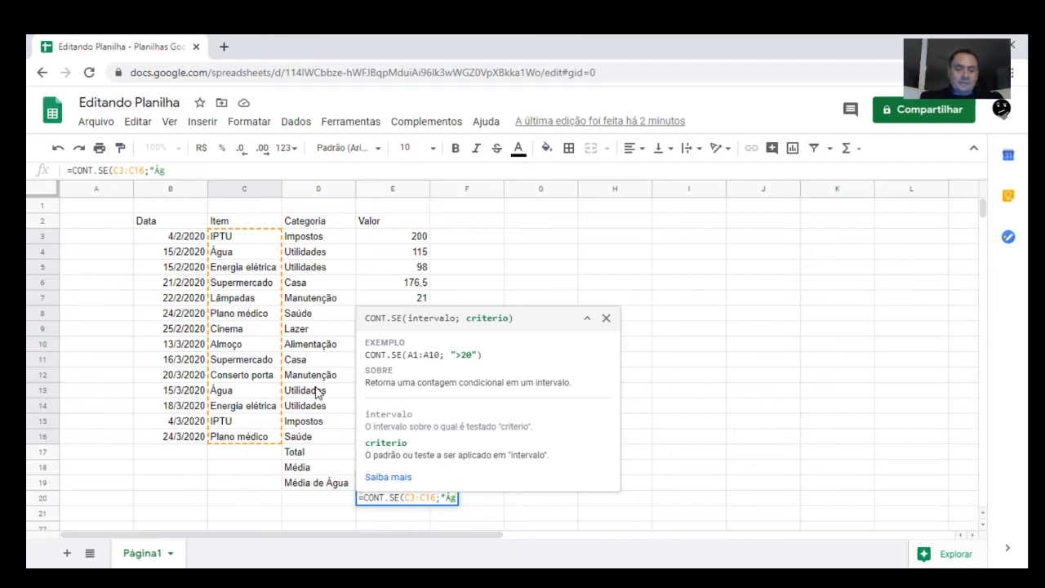
text(ua"))
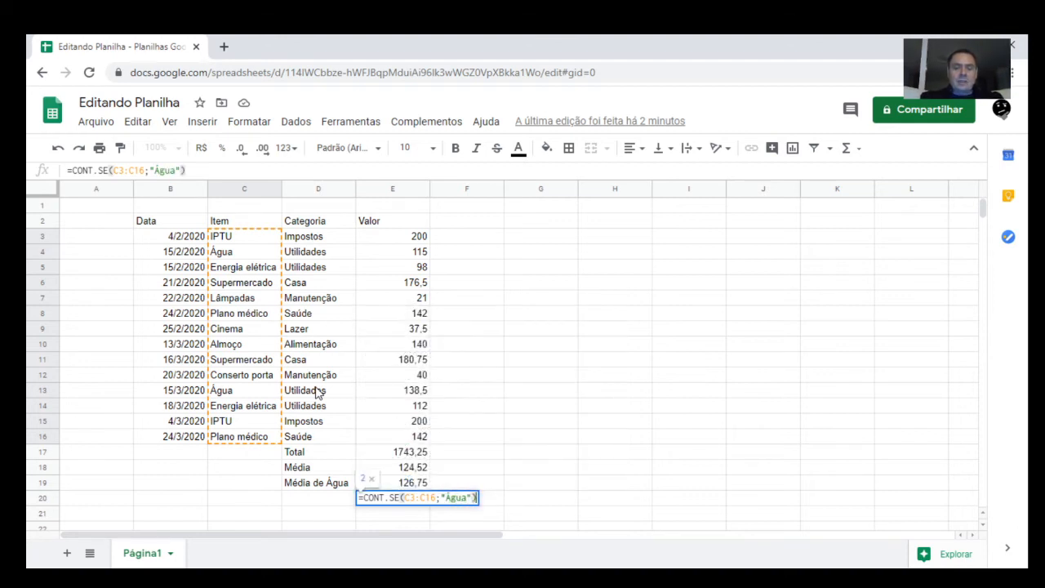
key(Return)
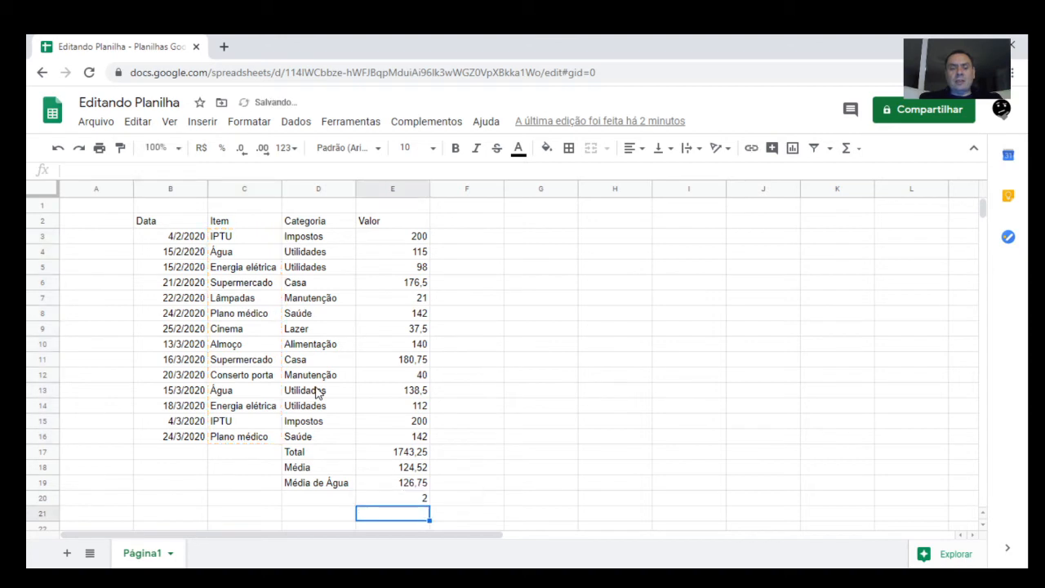
Label cell D20, beside the conditional count, as Número de contas de Água and widen column D to fit the text
key(Up)
key(Left)
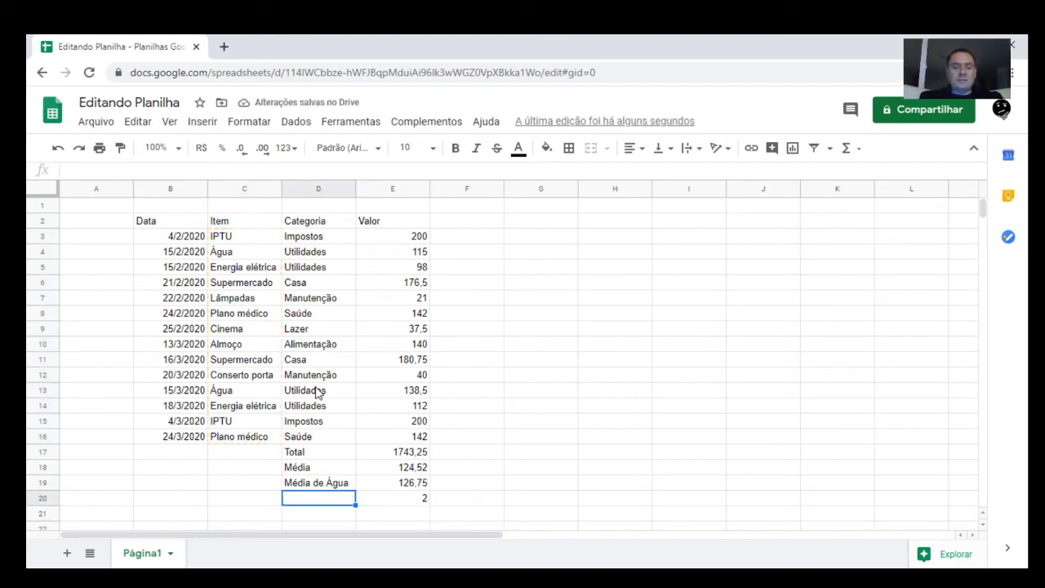
text(Númer)
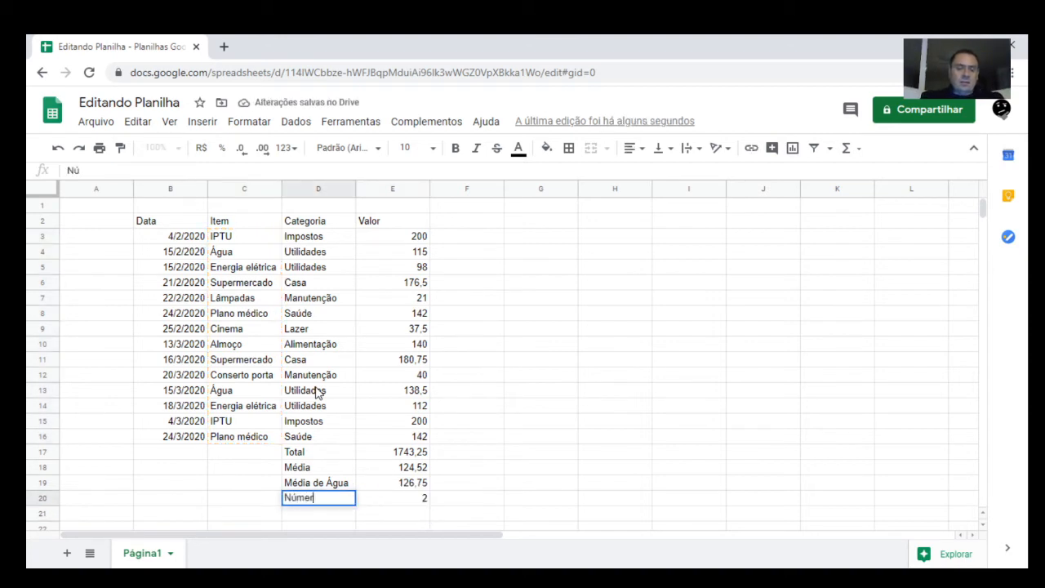
text(o de contas)
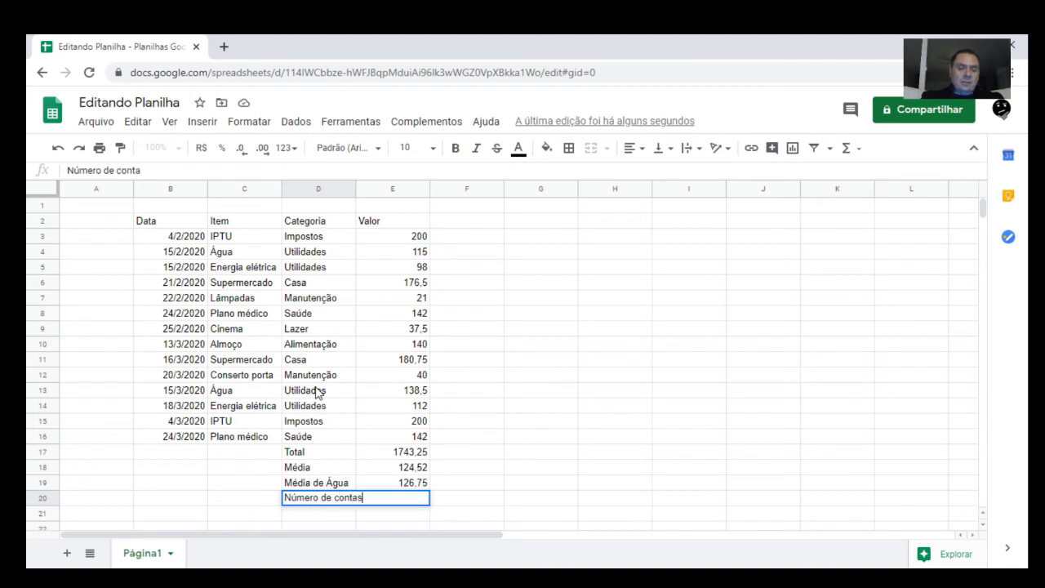
text( de Água)
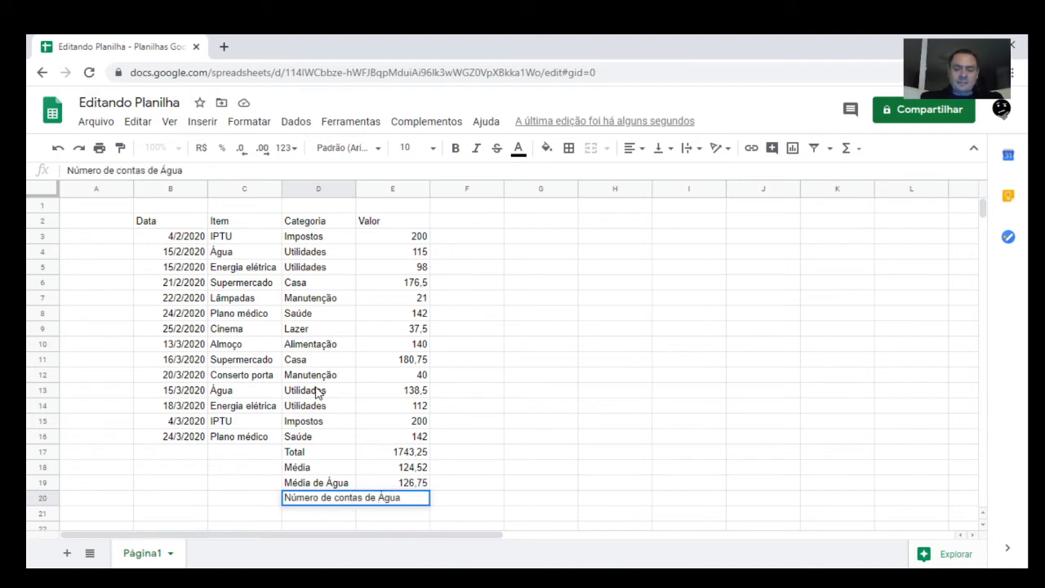
key(Return)
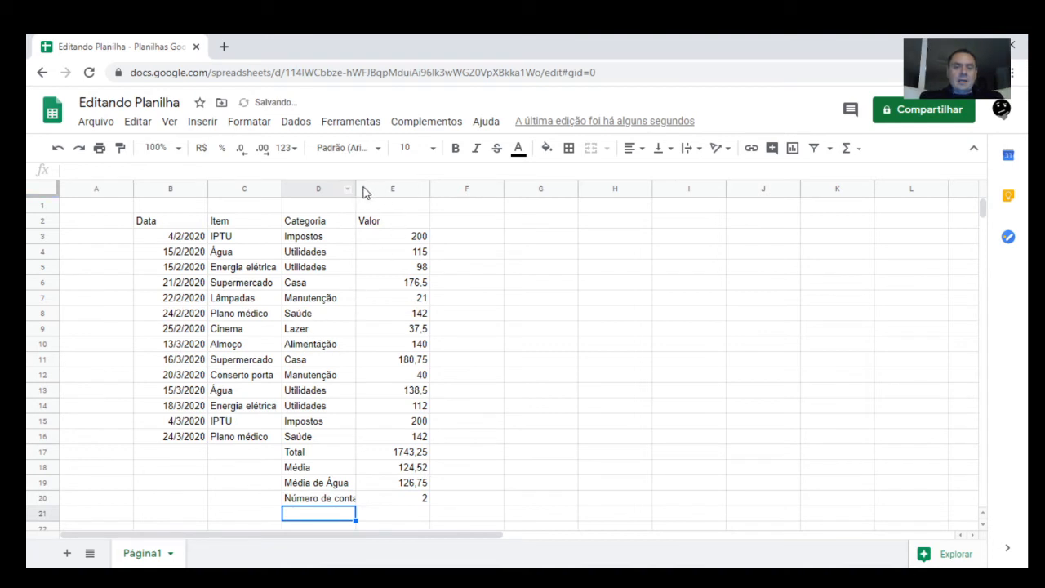
drag(356, 189, 406, 189)
Review the range and criterion of the CONT.SE formula in cell E20 without changing it
click(469, 497)
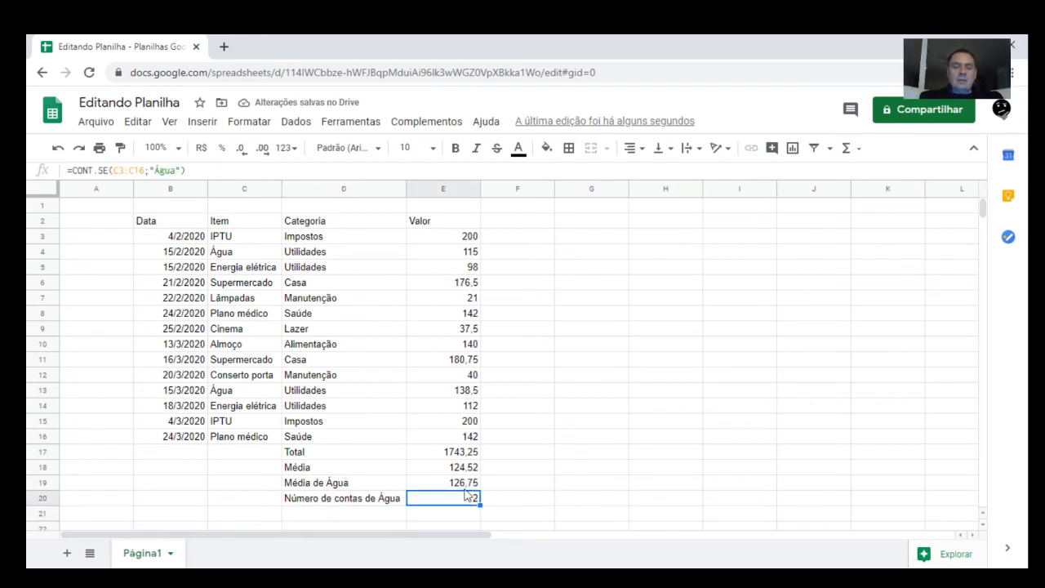
double_click(453, 499)
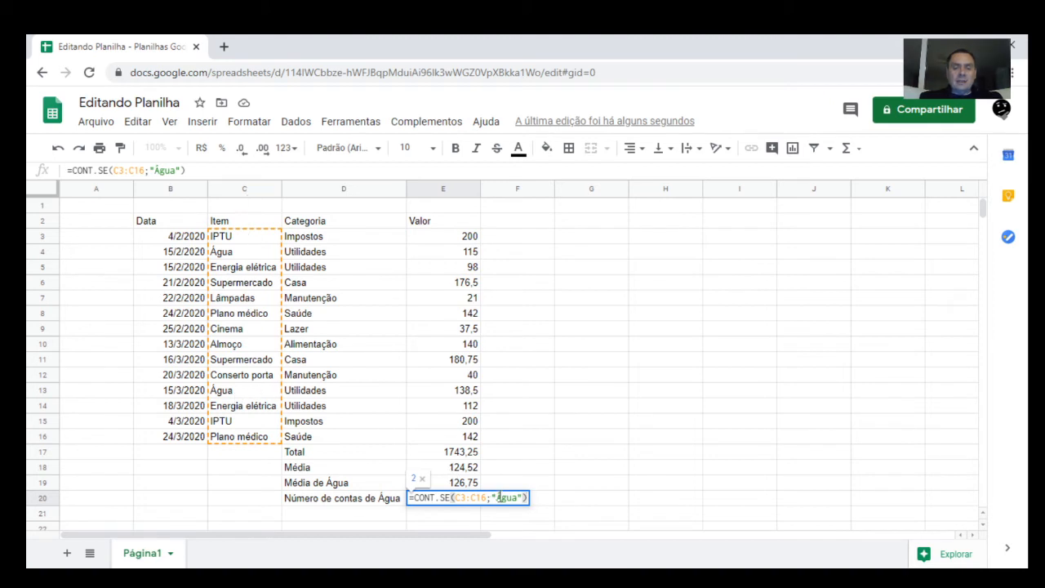
click(547, 441)
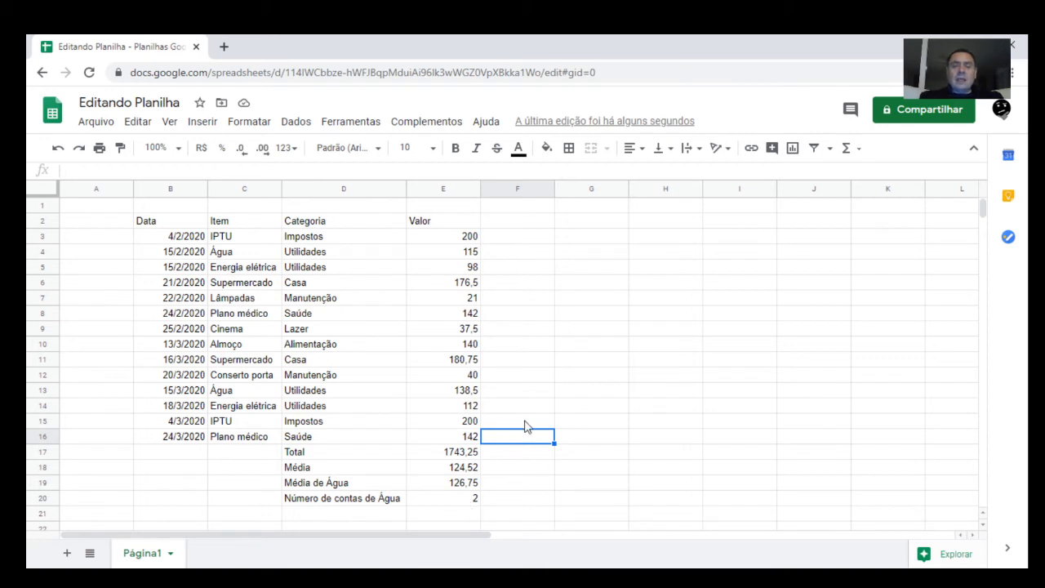
click(847, 152)
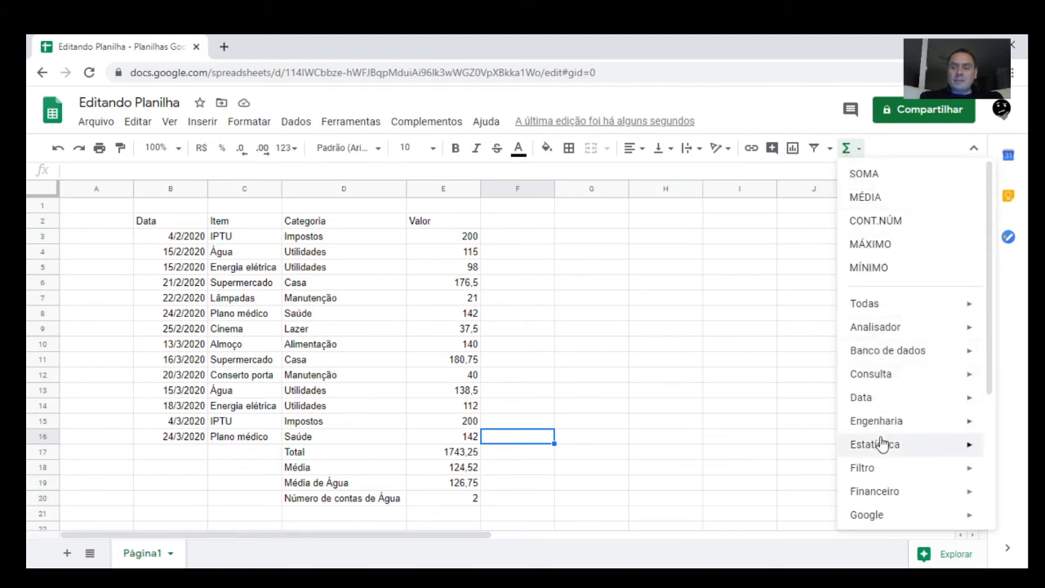
mouse_move(881, 444)
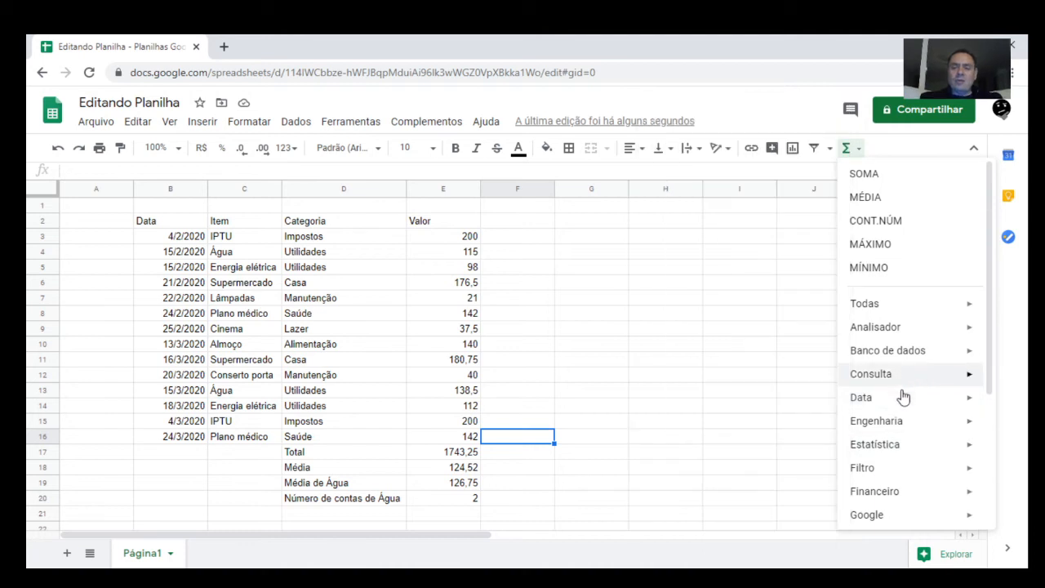
mouse_move(898, 496)
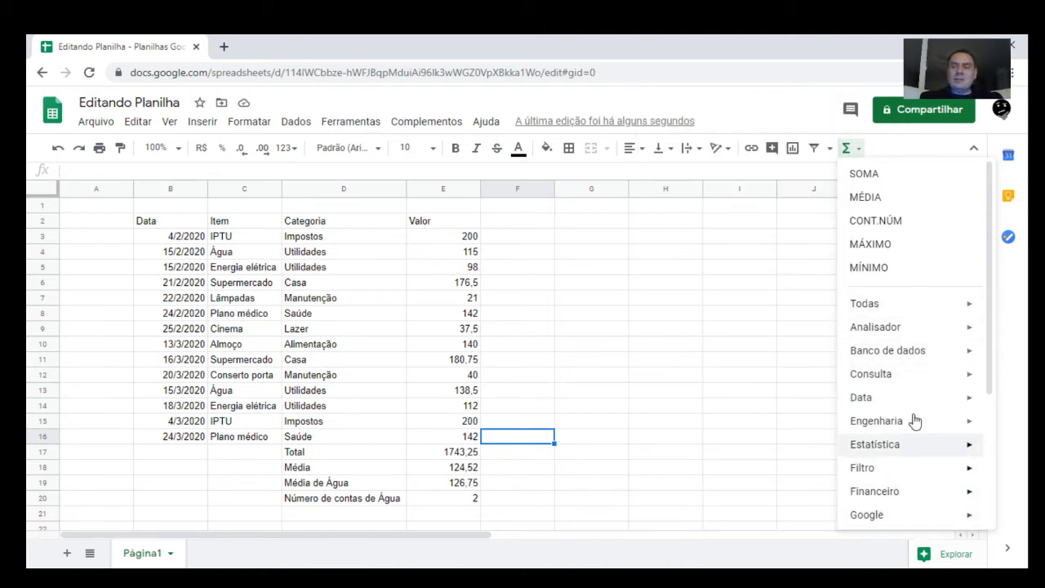
mouse_move(916, 471)
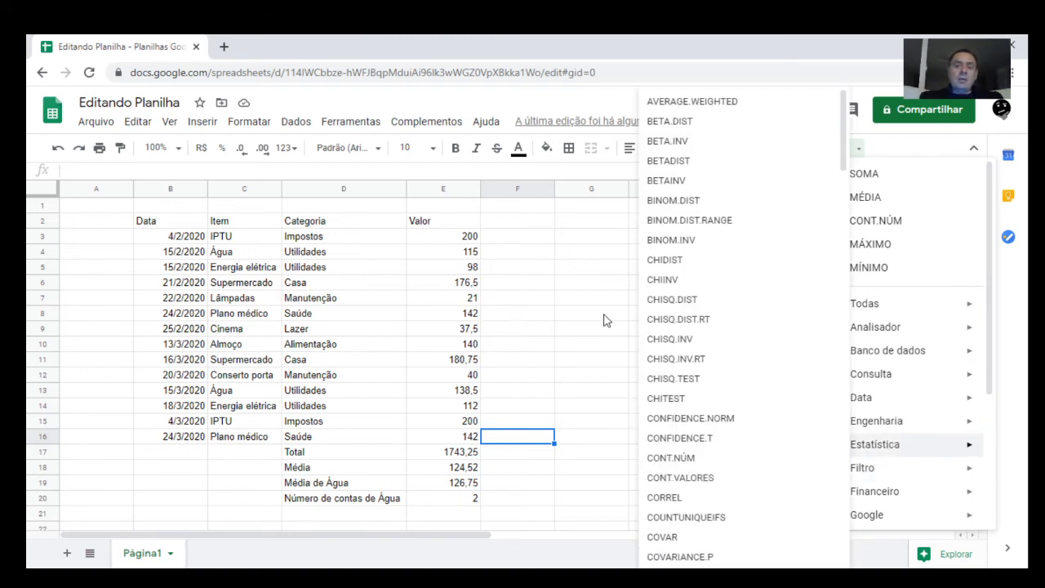
click(605, 318)
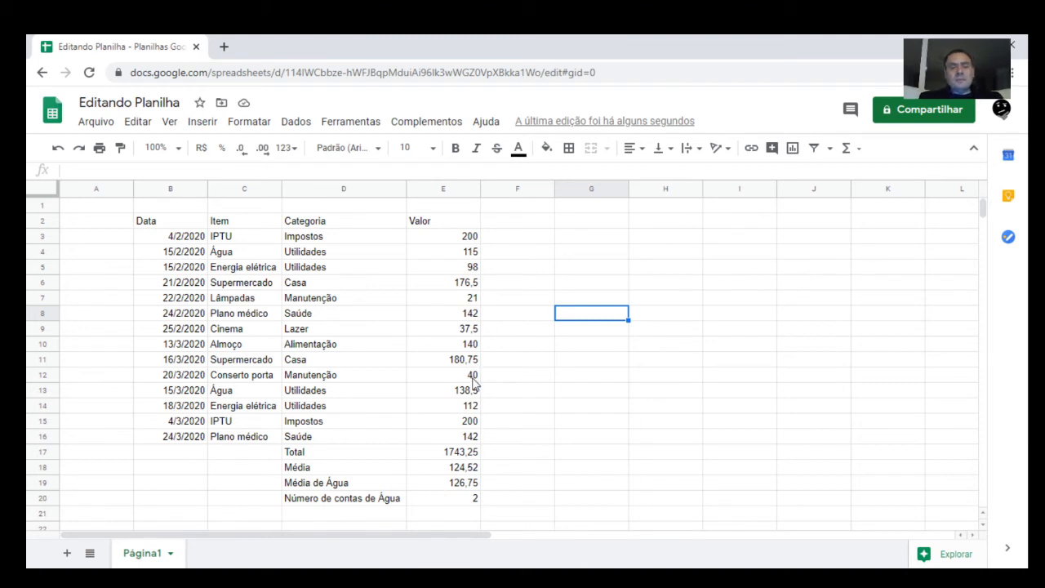
Add the header Mês in cell A2, beside the Data column
click(124, 224)
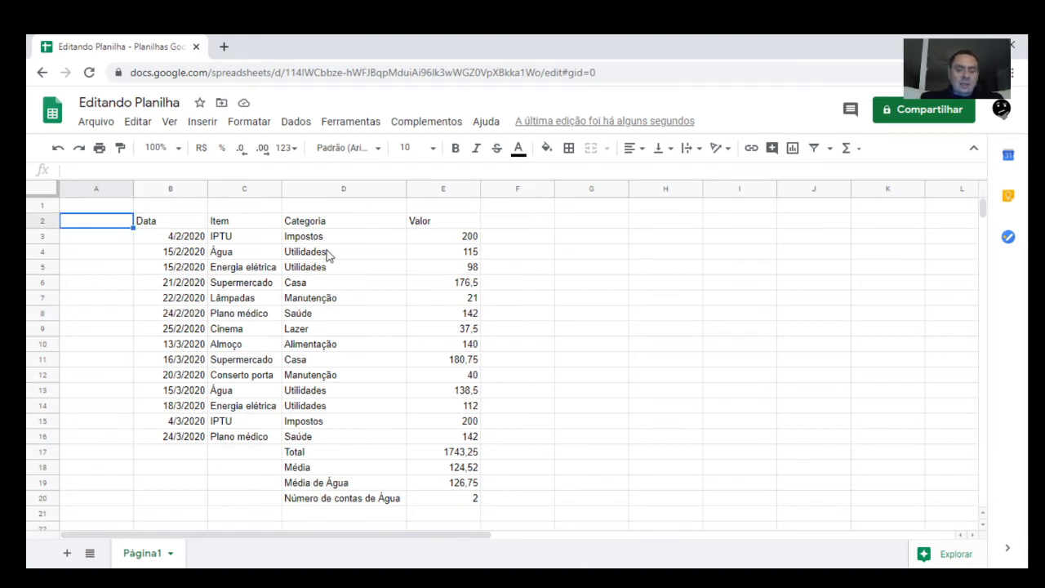
text(Mês)
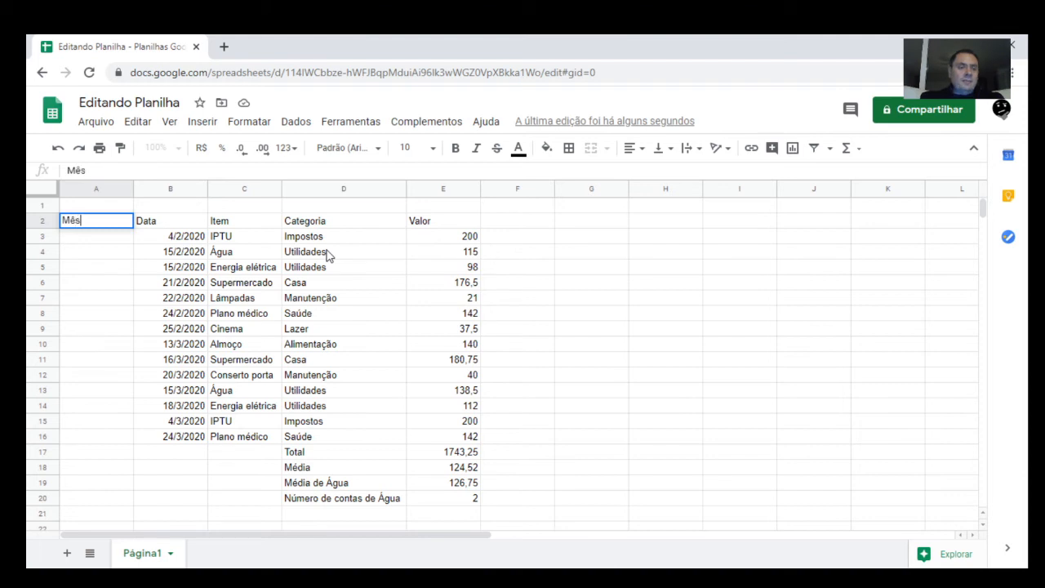
key(Return)
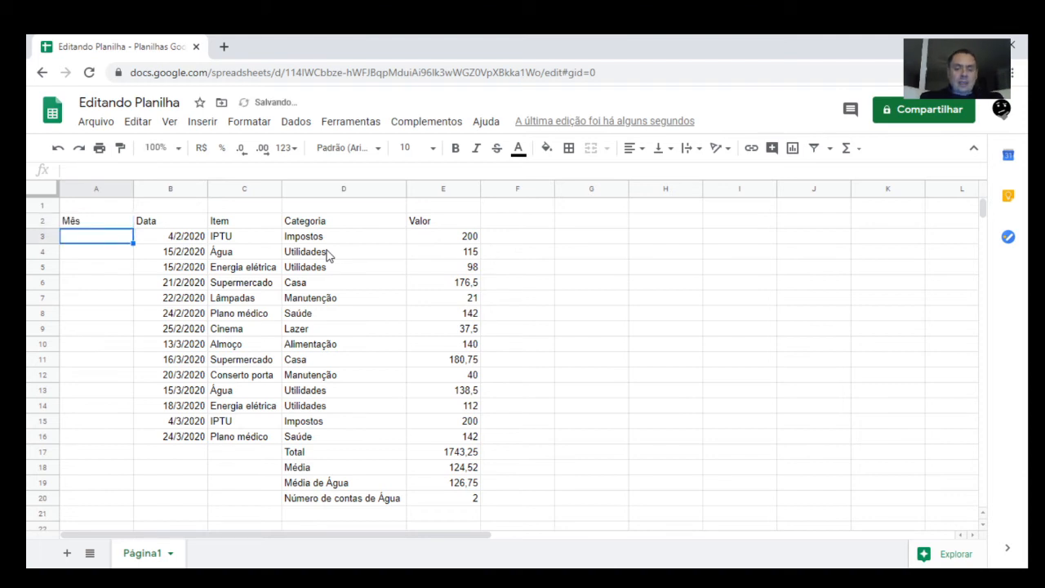
Enter =MÊS(B3) in cell A3 and copy the formula down through A16 to extract each date's month
text(=m)
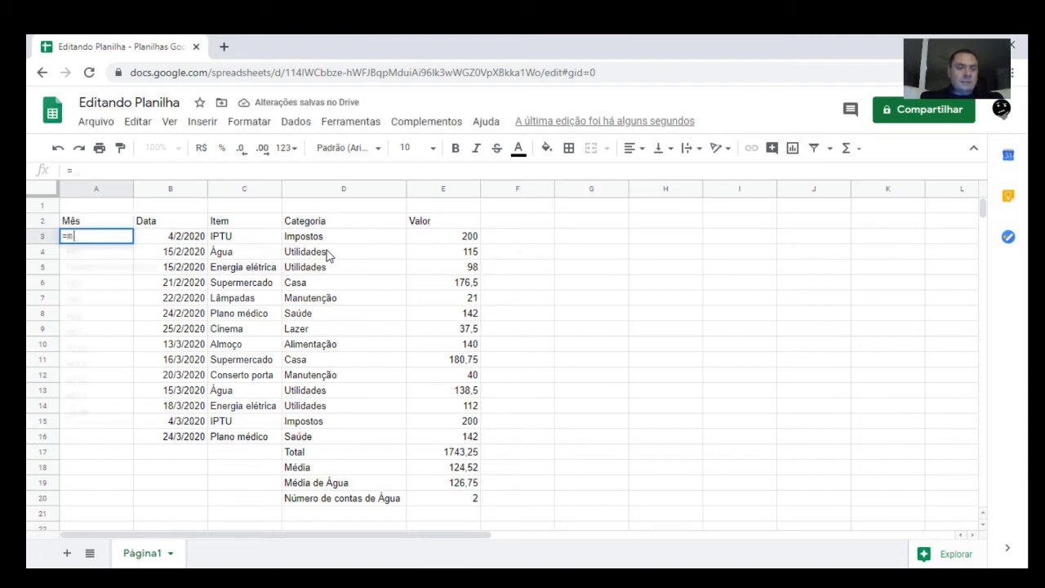
key(Down)
key(Down)
key(Down)
key(Down)
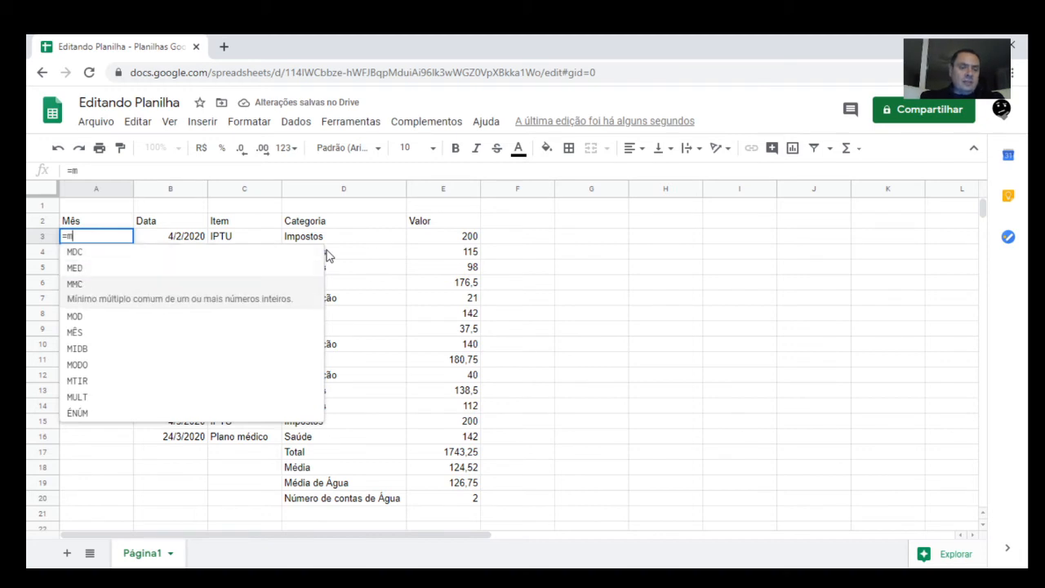
click(80, 330)
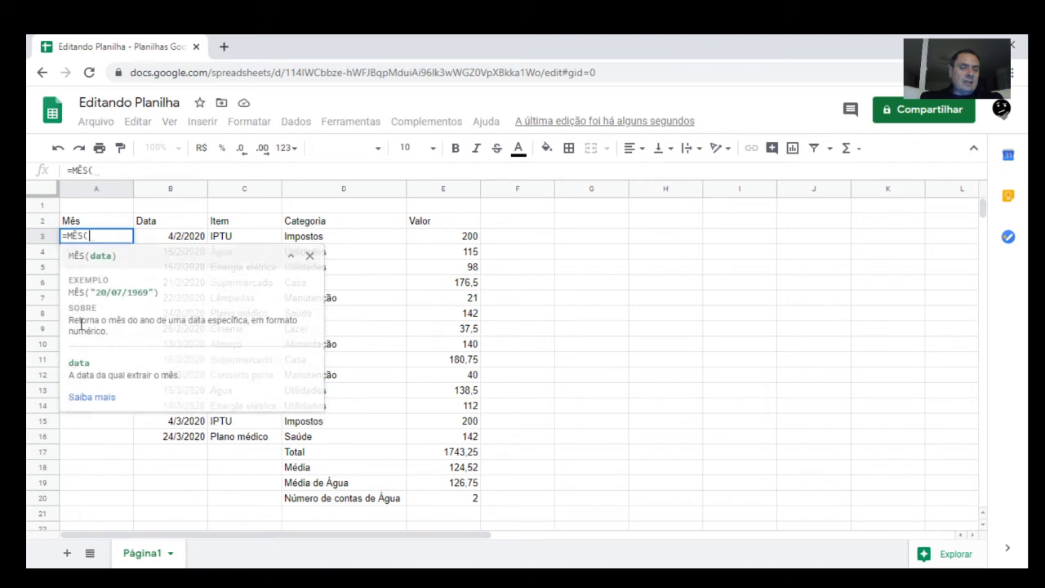
click(187, 238)
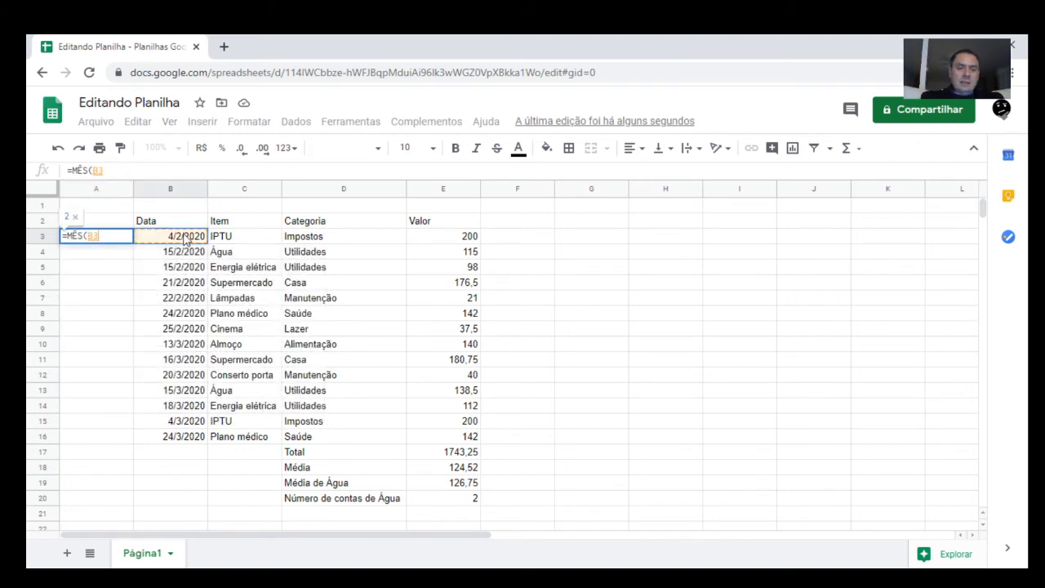
text())
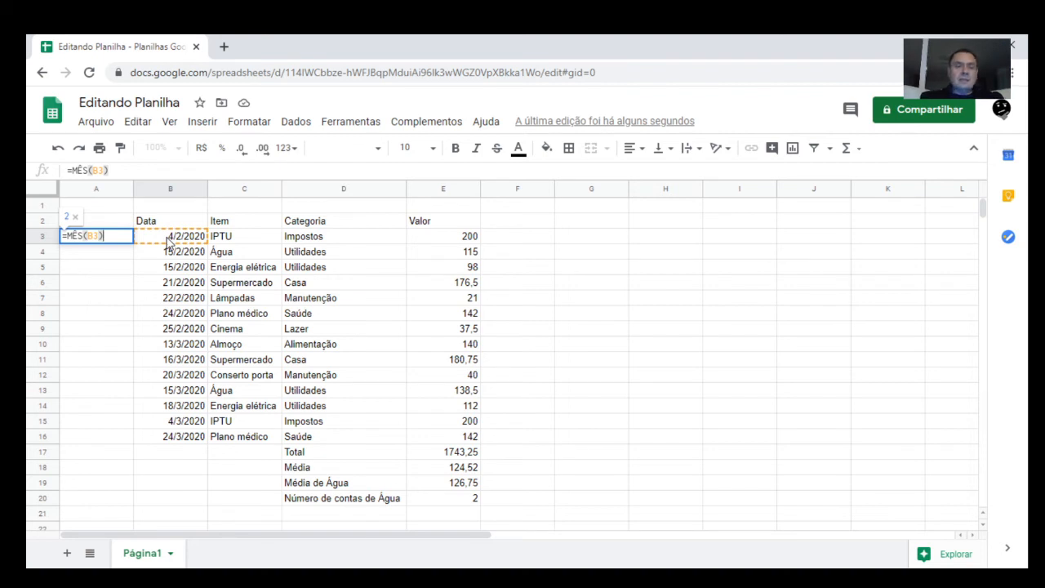
key(Return)
click(124, 236)
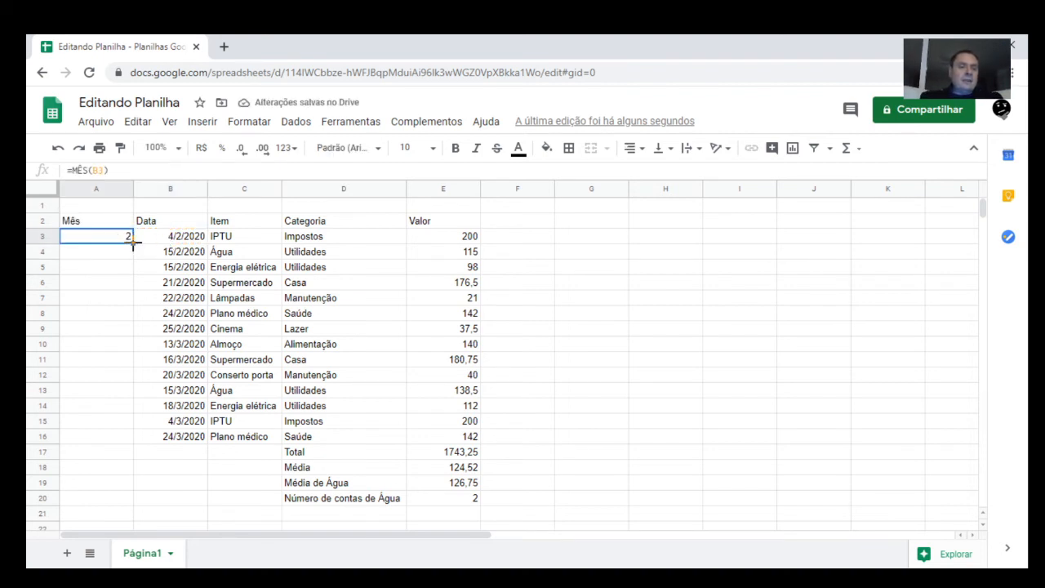
drag(133, 241, 120, 443)
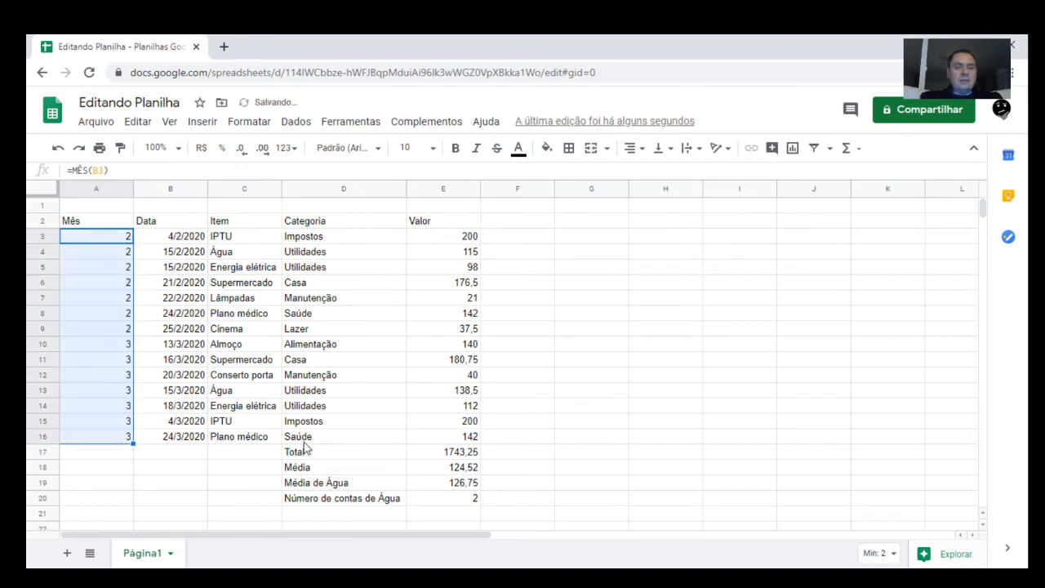
Rename the average label in cell D18 as Média de fevereiro
click(371, 496)
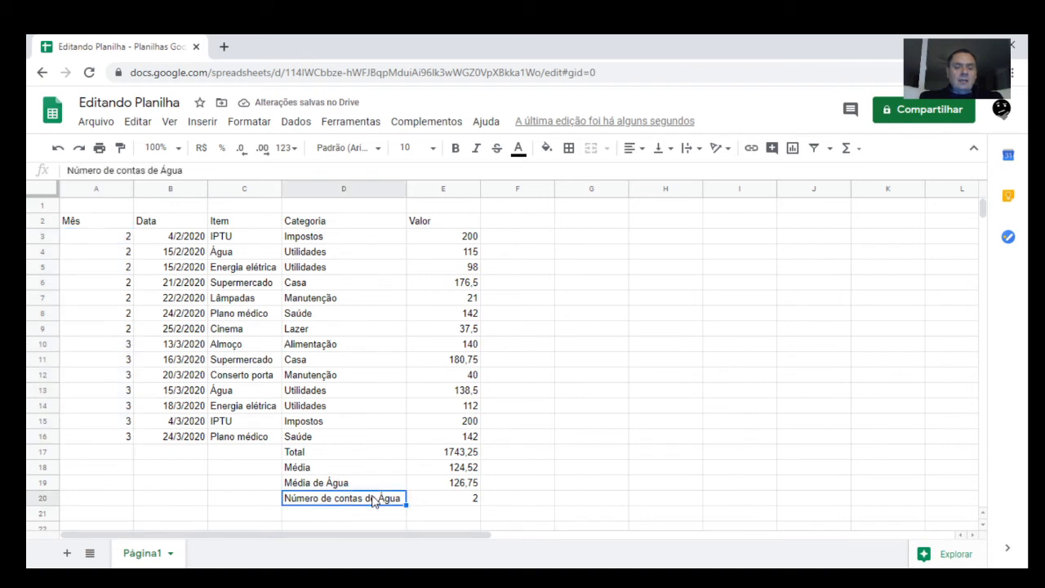
click(455, 500)
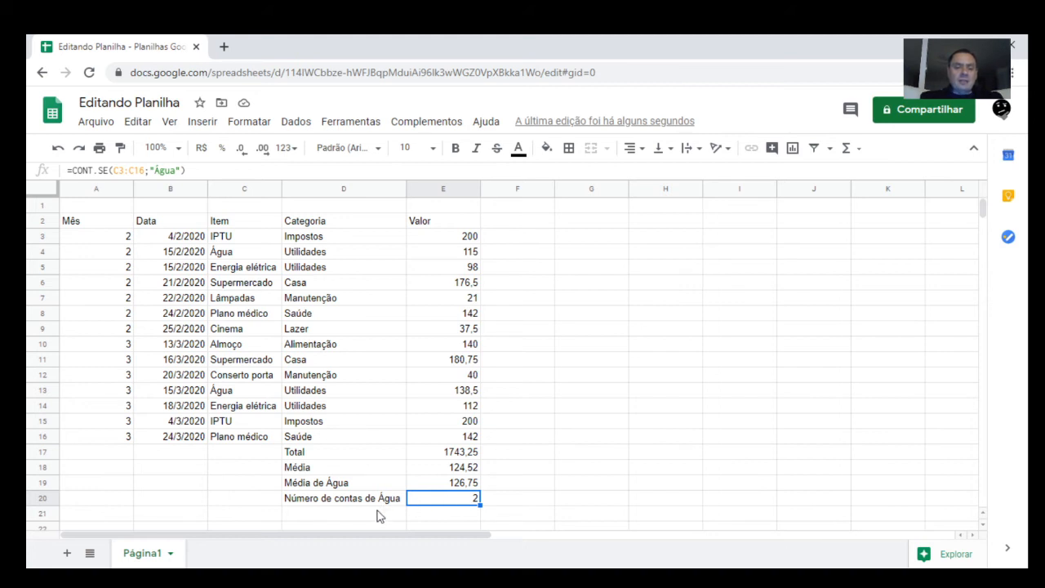
click(404, 469)
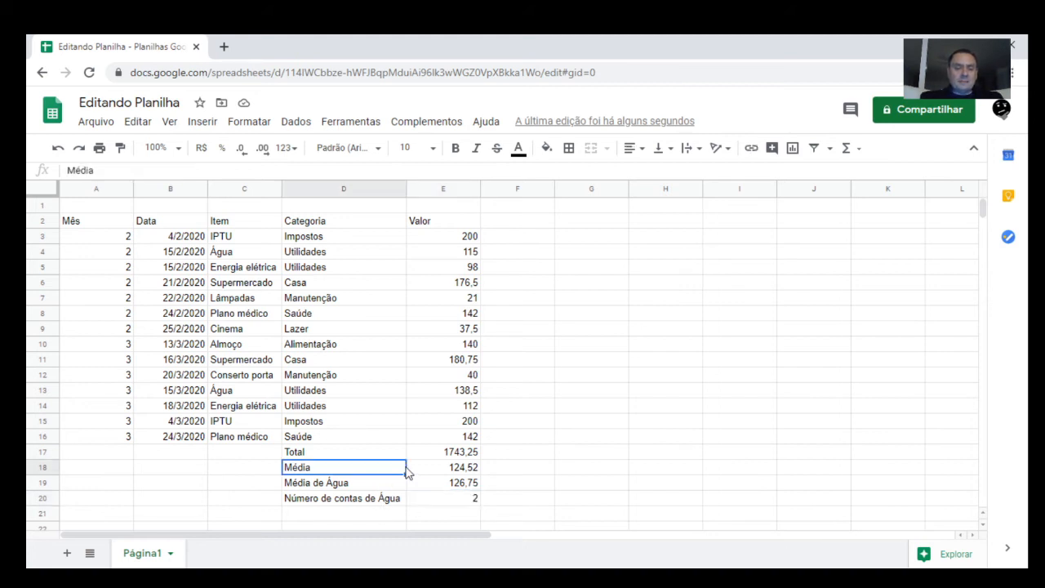
click(287, 170)
text(de )
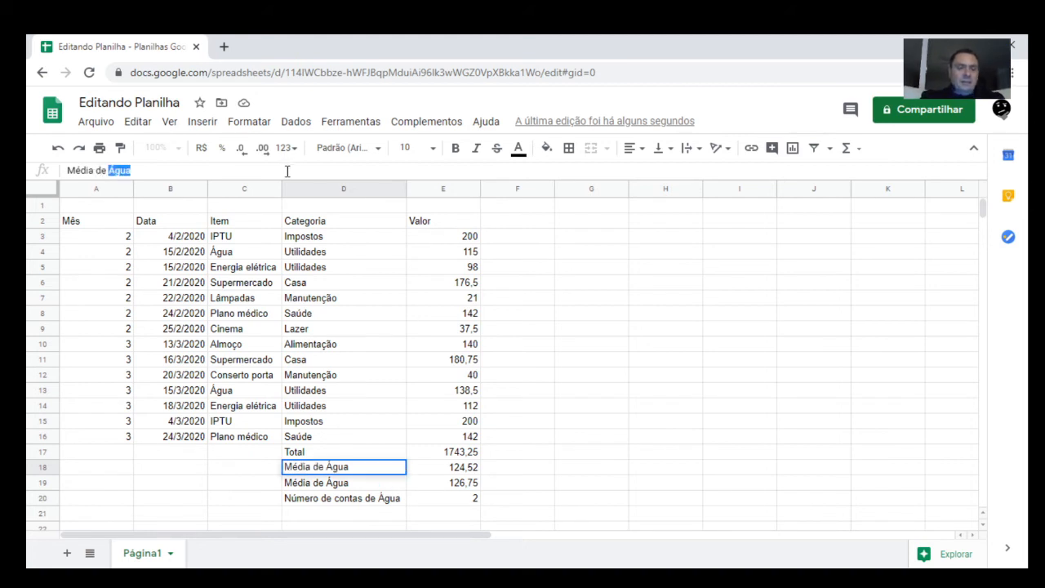
text(fevereiro)
key(Return)
key(Up)
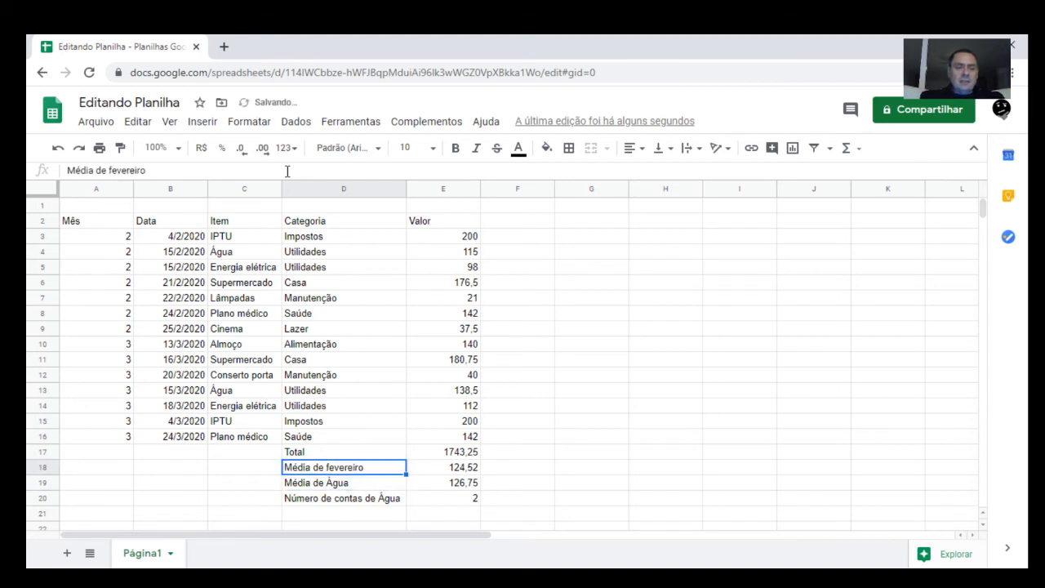
Clear the overall average formula in cell E18 and start a MÉDIASE formula in its place
key(Right)
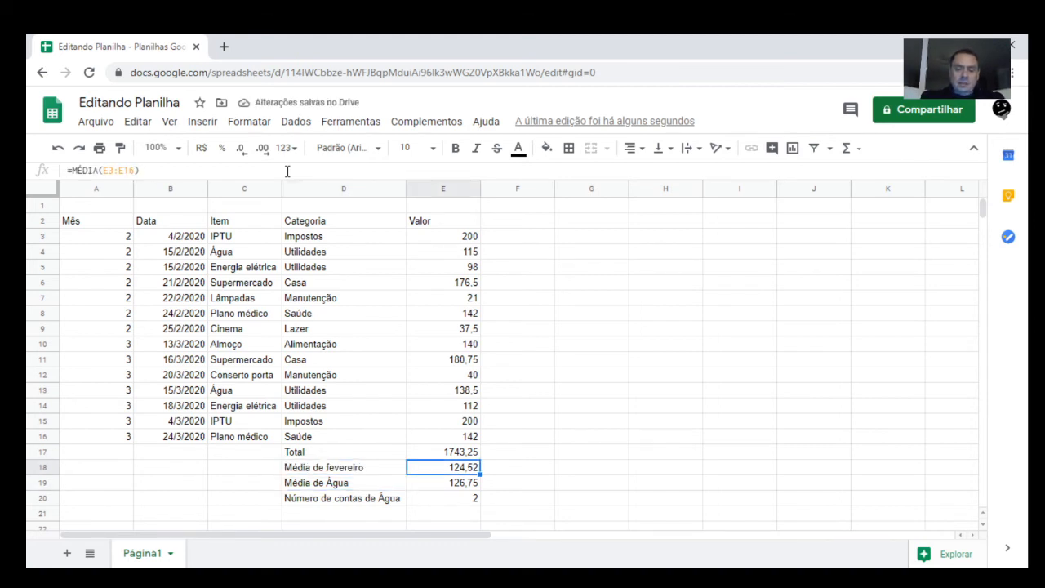
key(Delete)
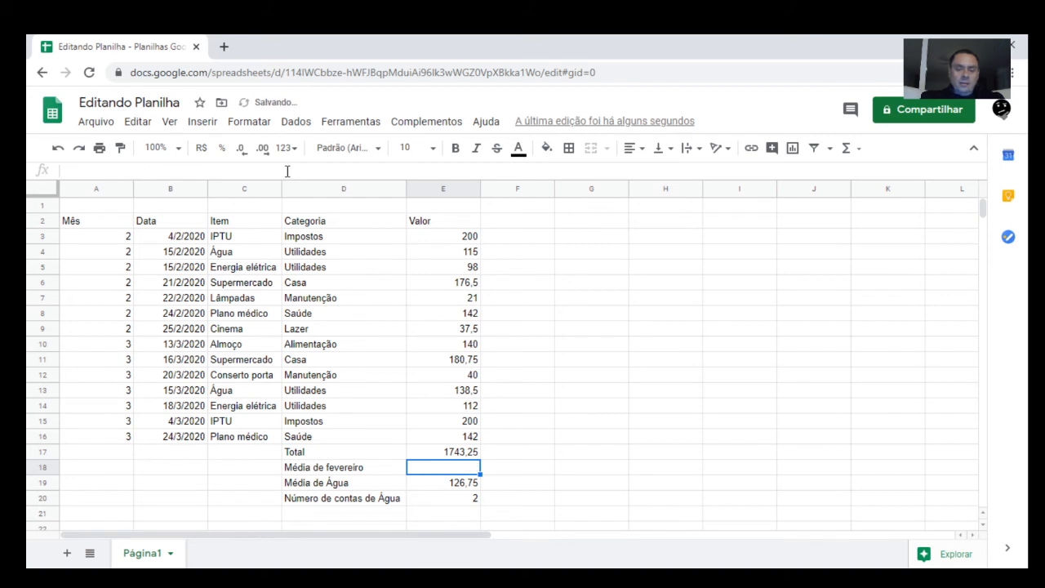
text(=médi)
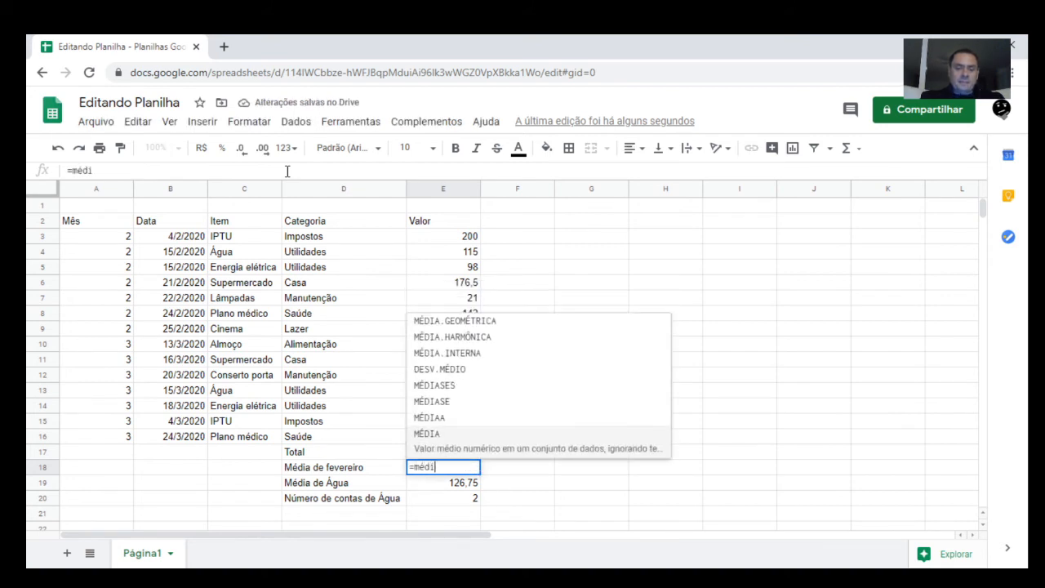
key(Down)
key(Down)
key(Down)
key(Down)
key(Down)
key(Down)
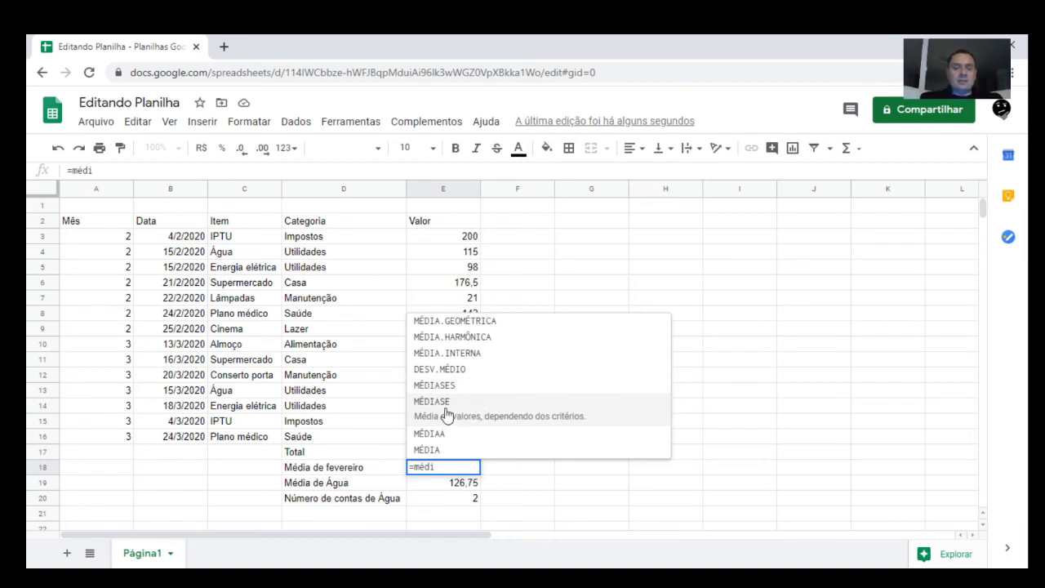
click(446, 401)
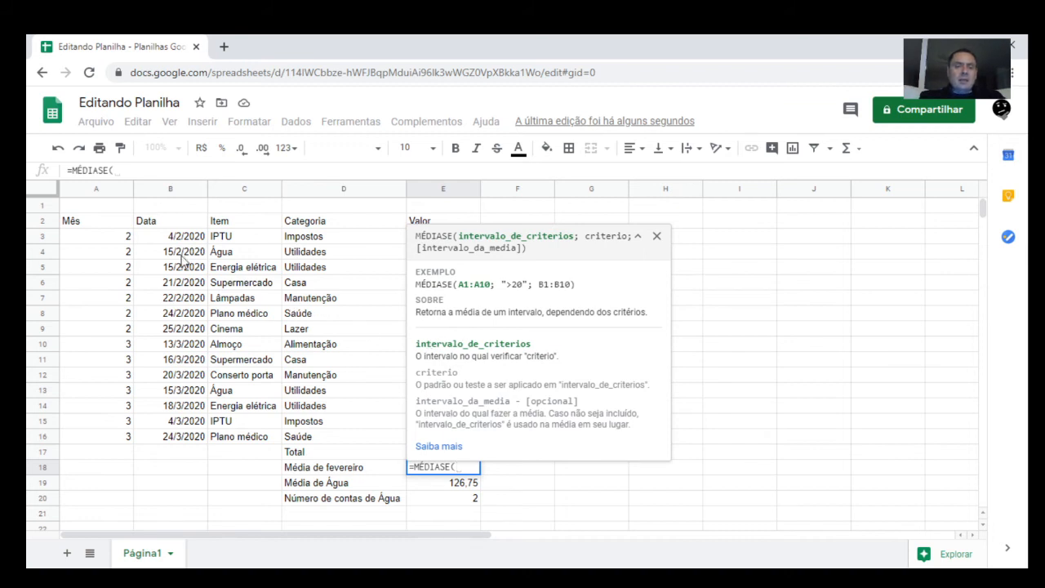
Complete the February average in E18 as =MÉDIASE(A3:A16;2;E3:E16) and check its arguments
drag(106, 240, 105, 443)
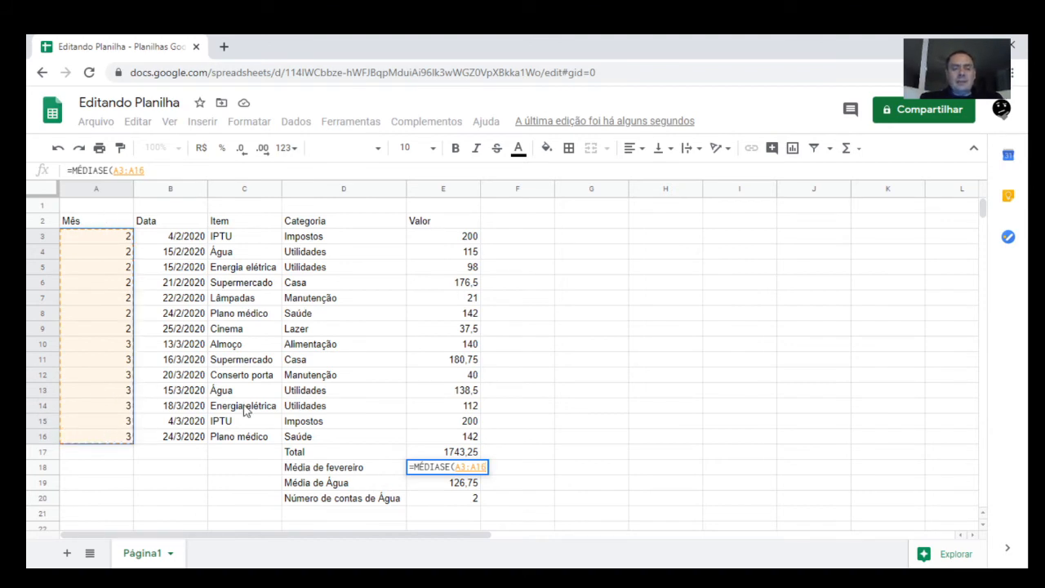
text(;)
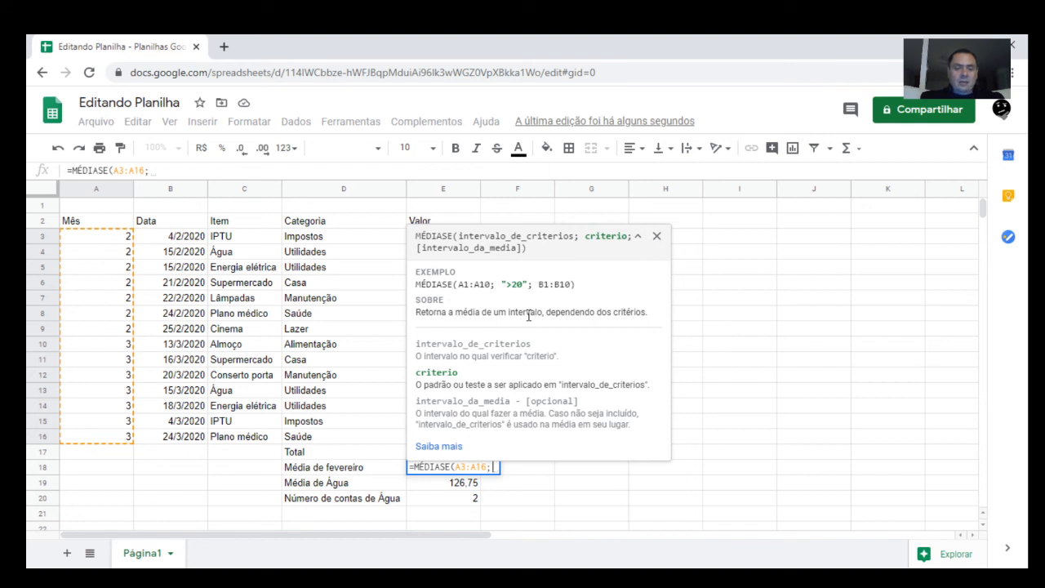
text(2)
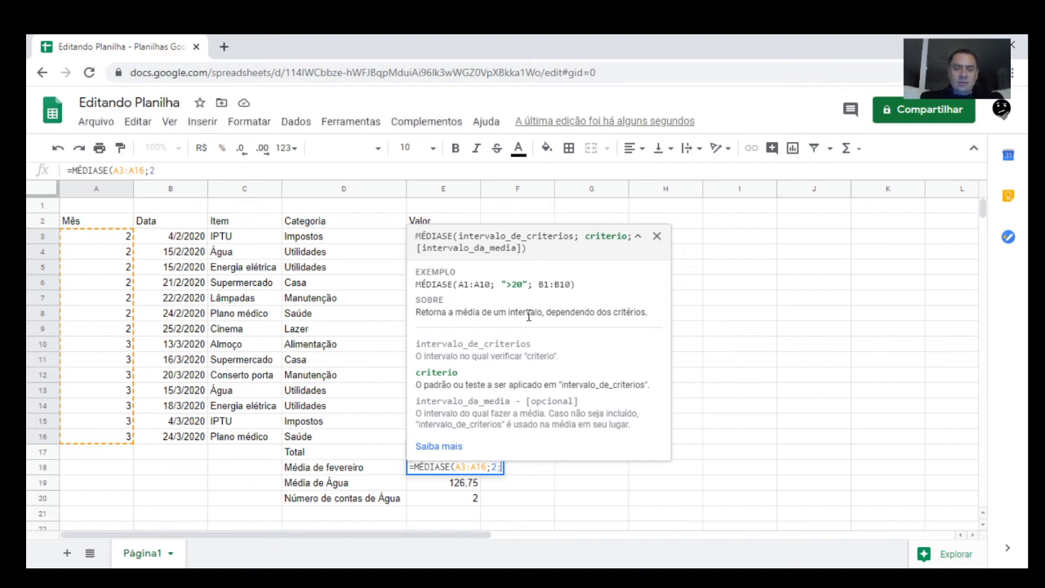
text(;)
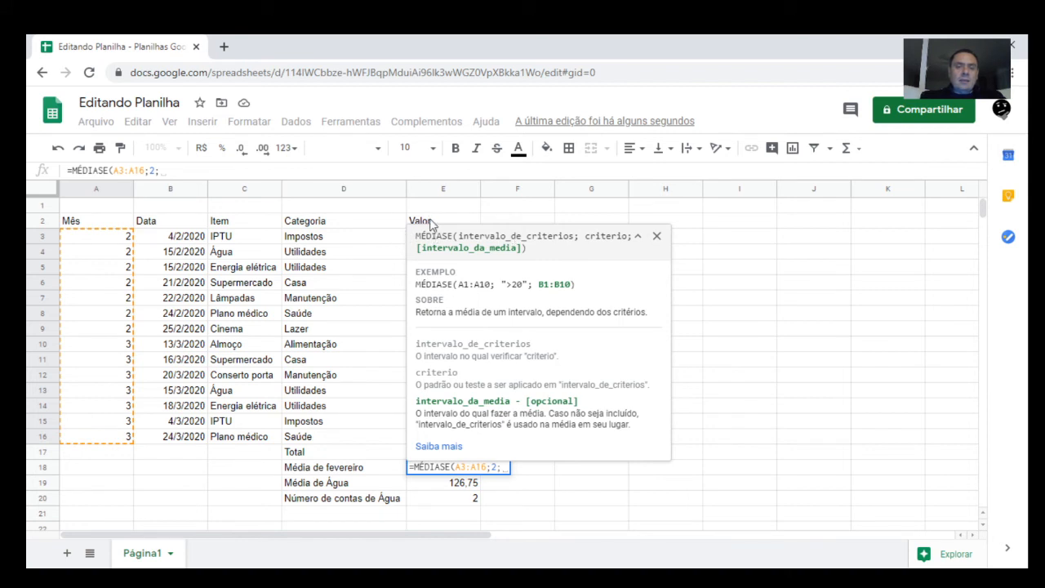
click(438, 221)
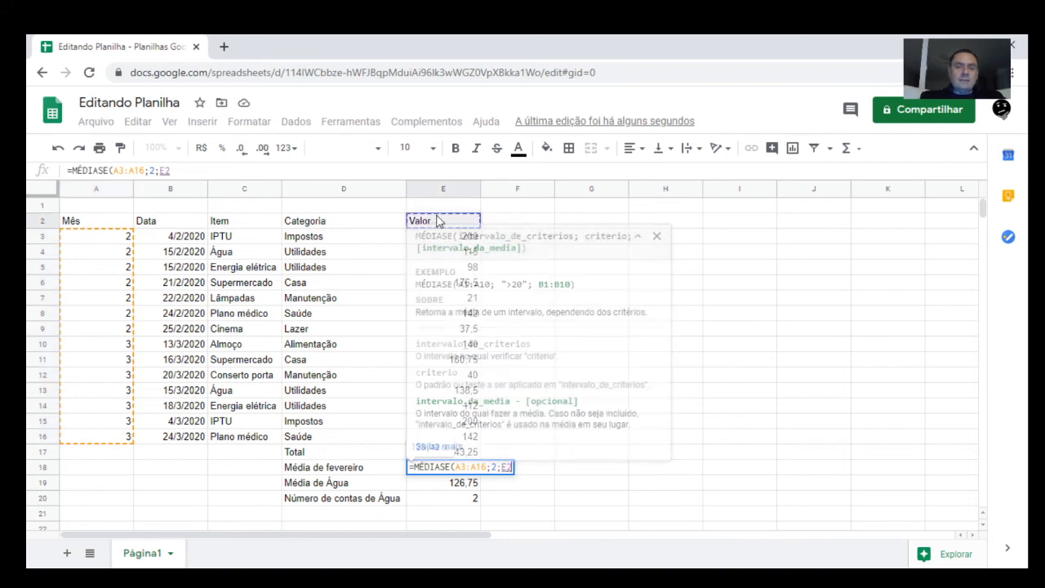
click(435, 238)
drag(433, 261, 441, 438)
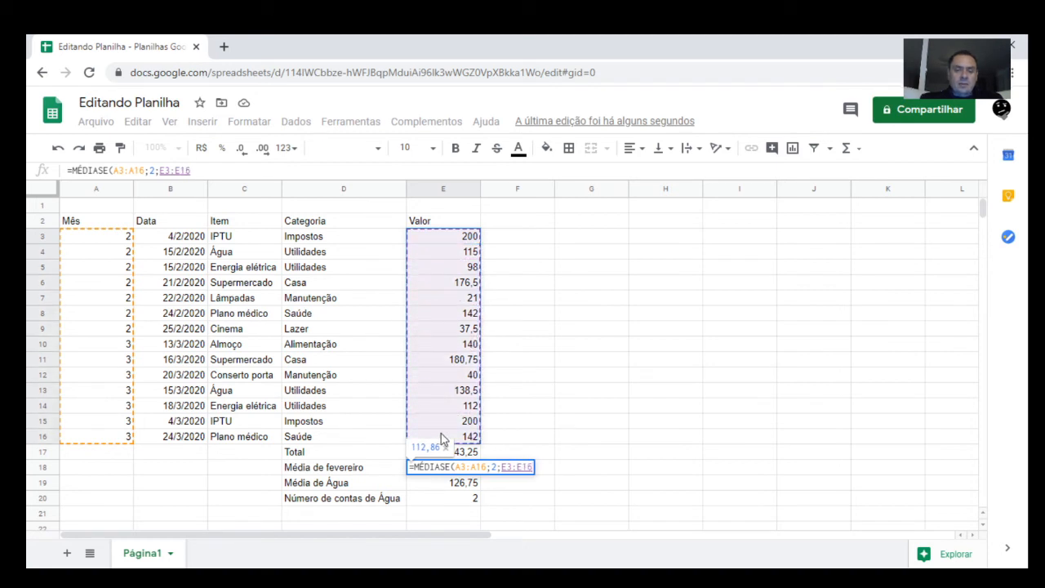
text())
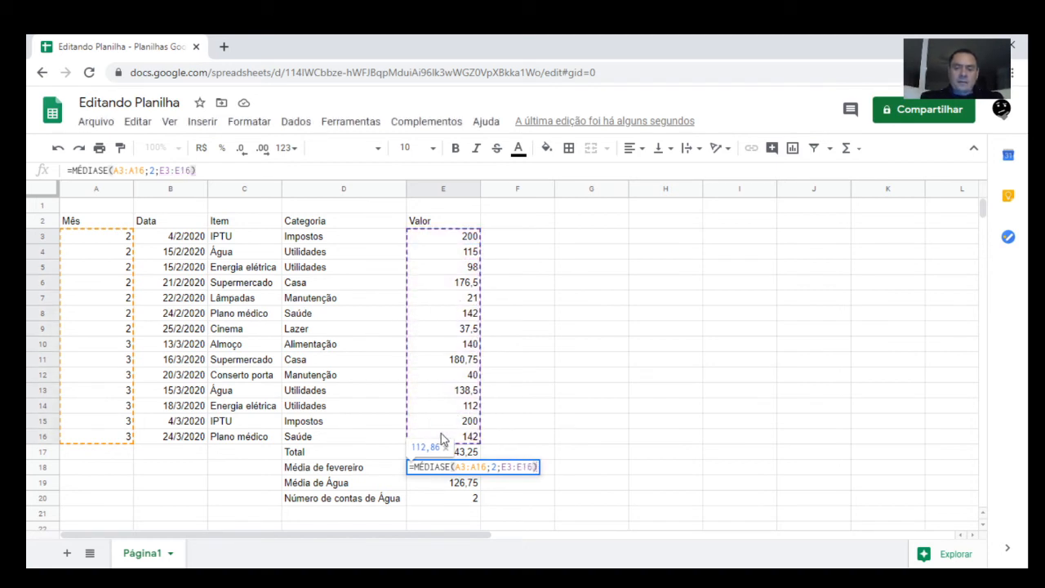
key(Return)
key(Up)
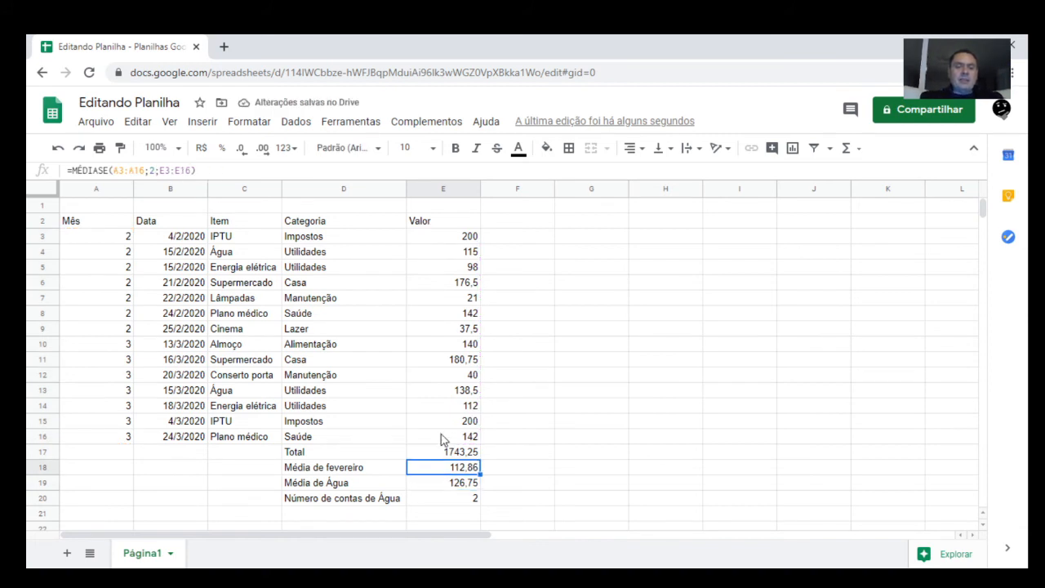
double_click(466, 467)
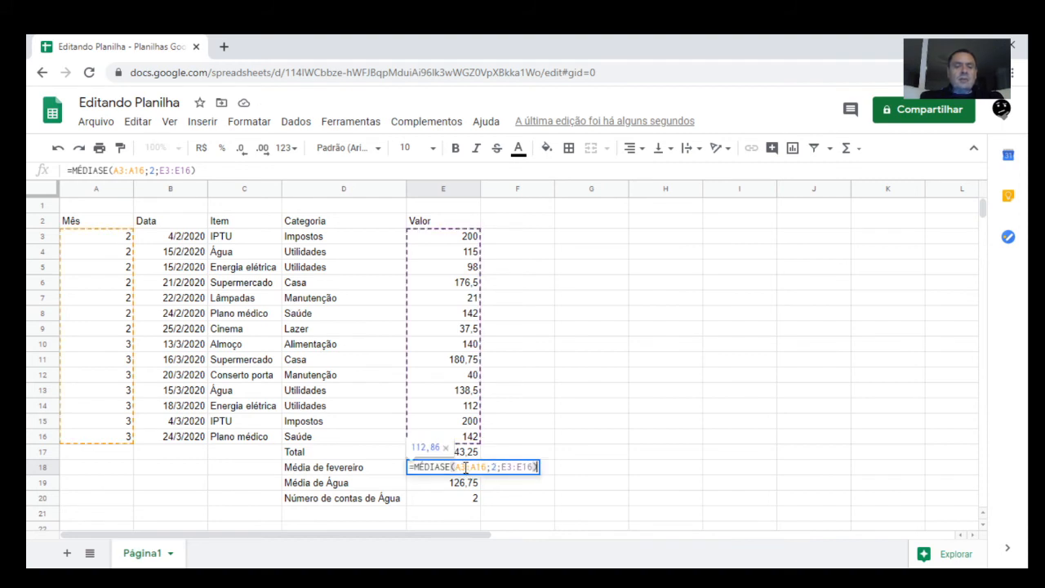
key(Escape)
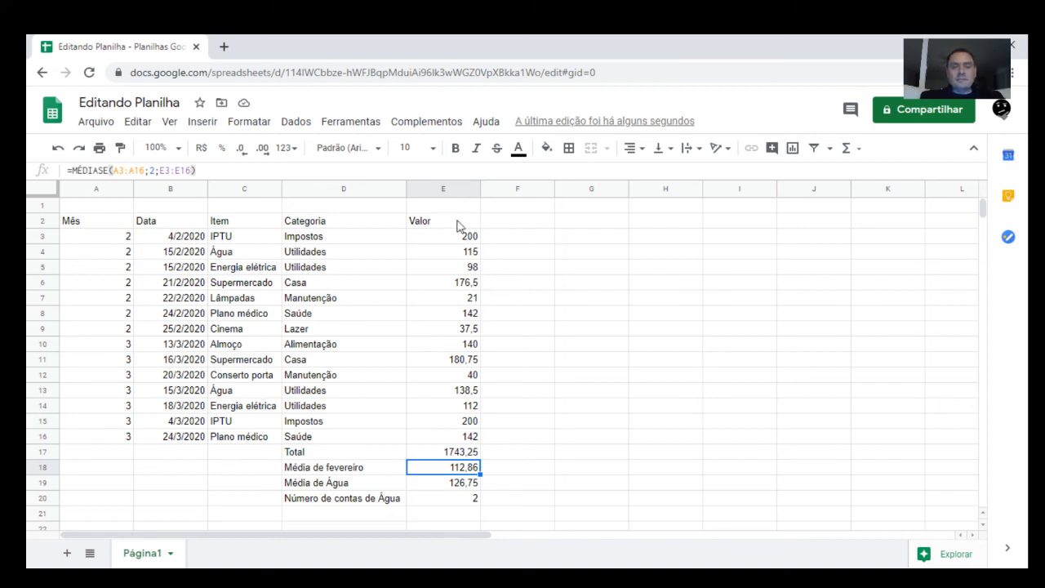
Add the label Escolha o mês in cell D1 and enter 2 beside it in E1
click(365, 207)
text(Es)
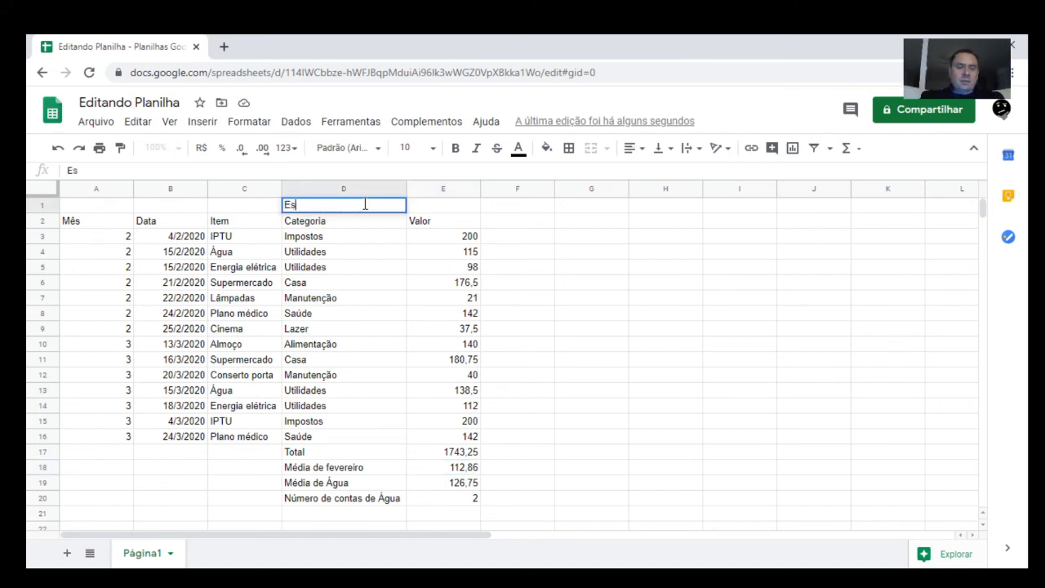
text(colha o mê)
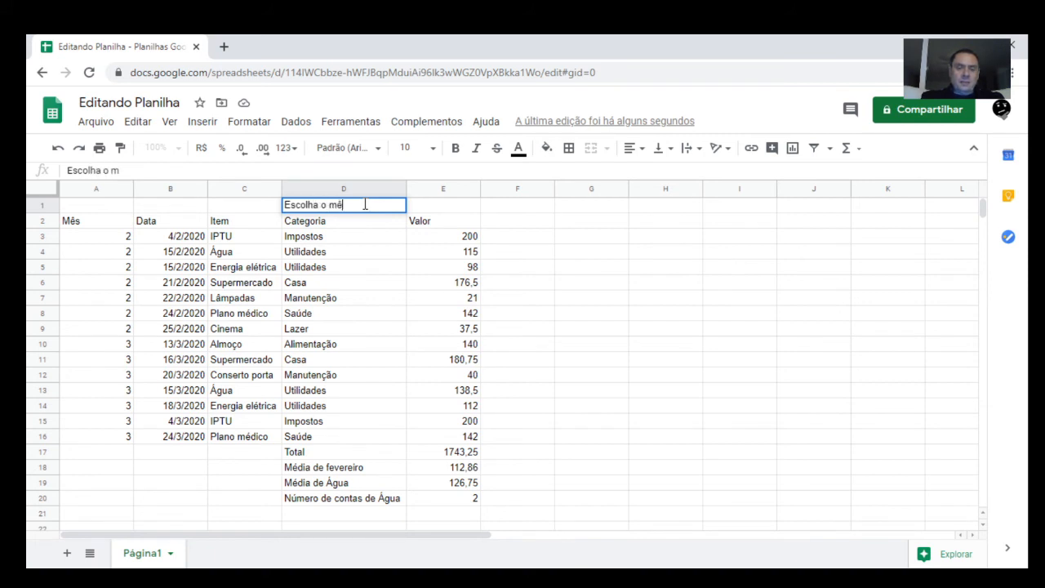
text(s)
key(Return)
key(Up)
key(Right)
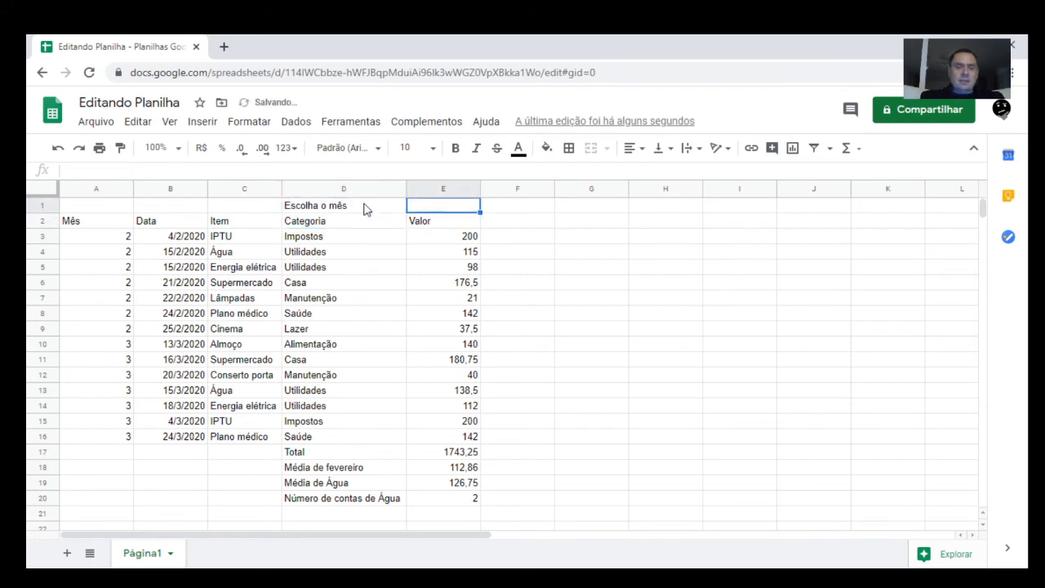
text(2)
key(Return)
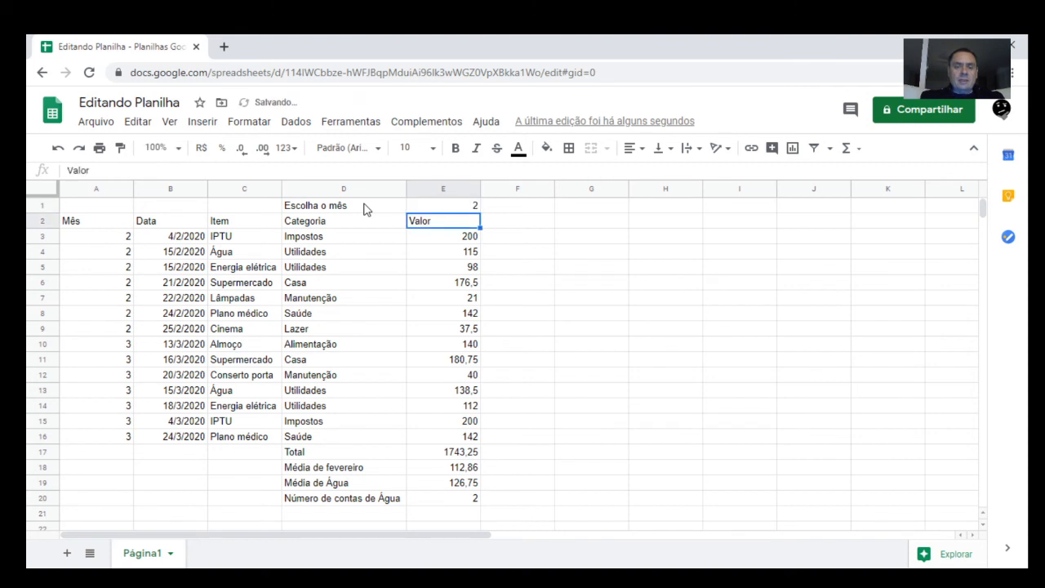
key(Down)
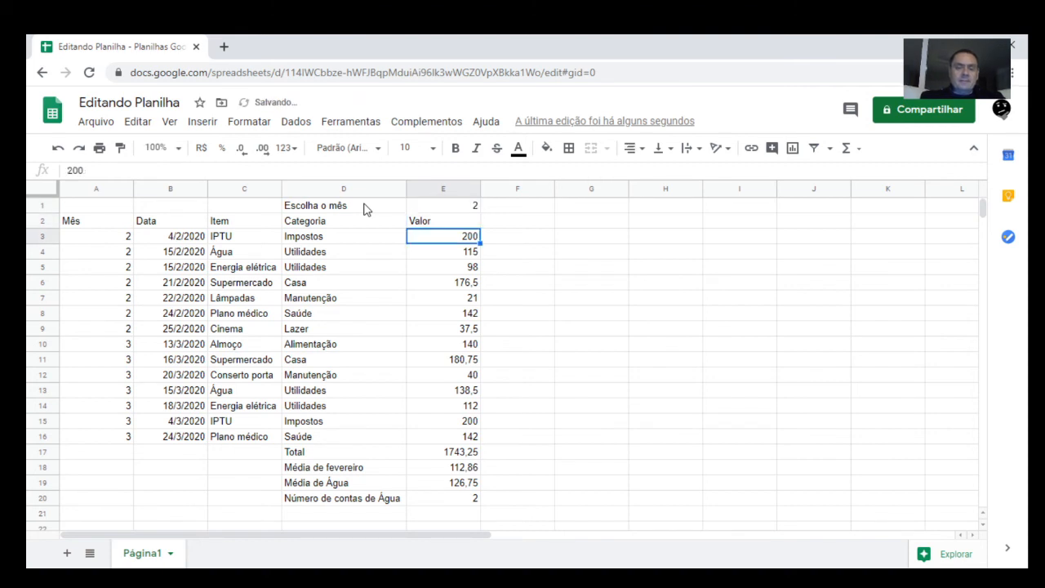
Rename the February average label in cell D18 as Média do mês
click(376, 478)
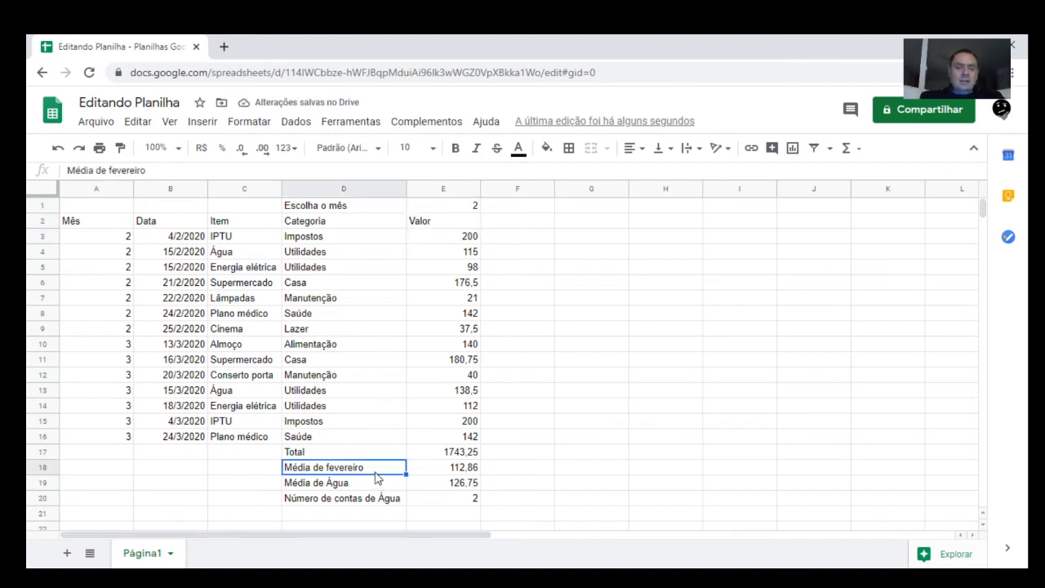
double_click(141, 172)
key(BackSpace)
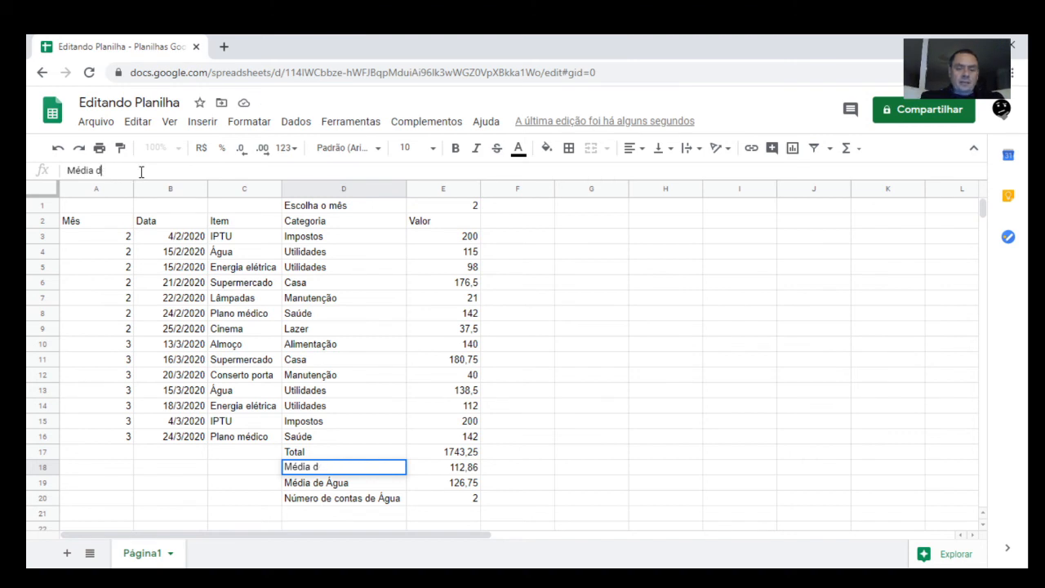
text(o mês)
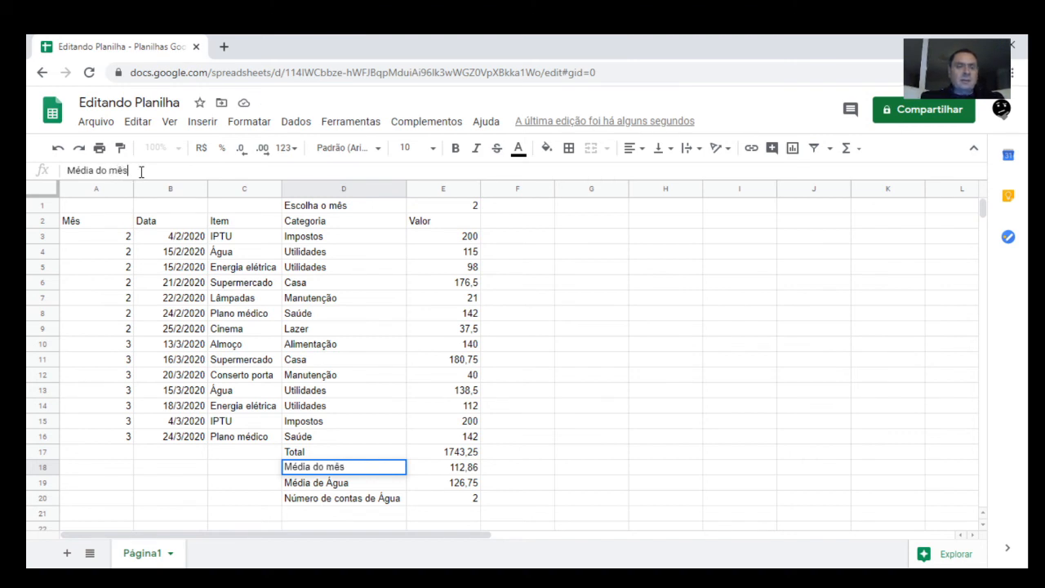
key(Return)
key(Up)
Insert a reference to cell E1 at the criterion of the MÉDIASE formula in E18
key(Right)
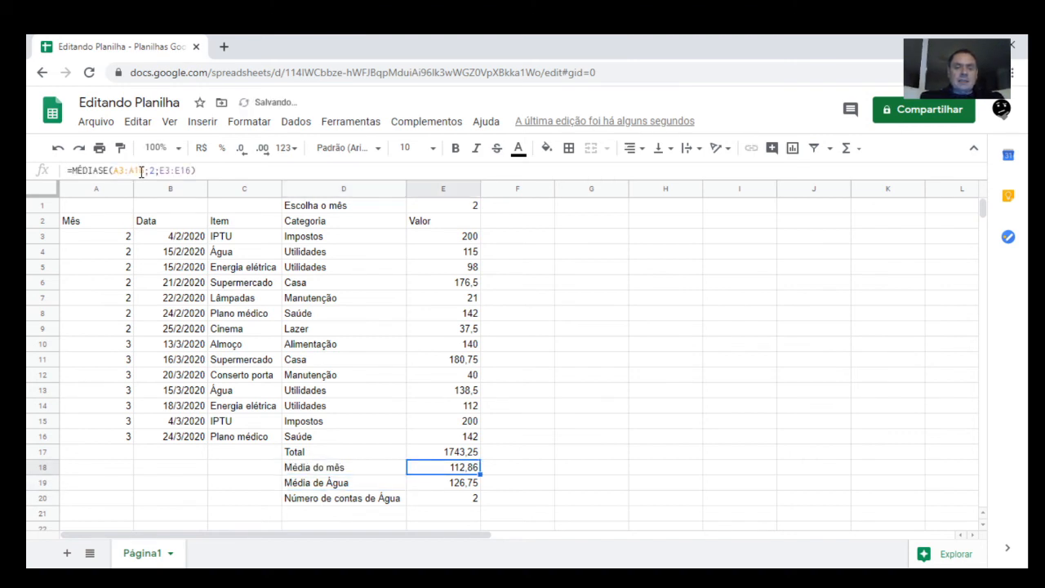
key(Left)
key(Right)
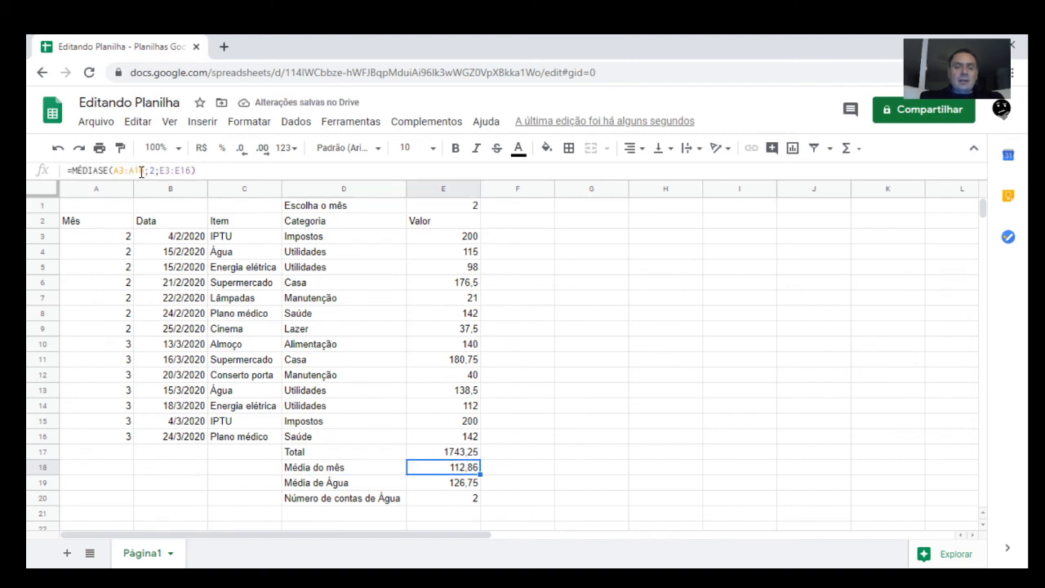
click(151, 171)
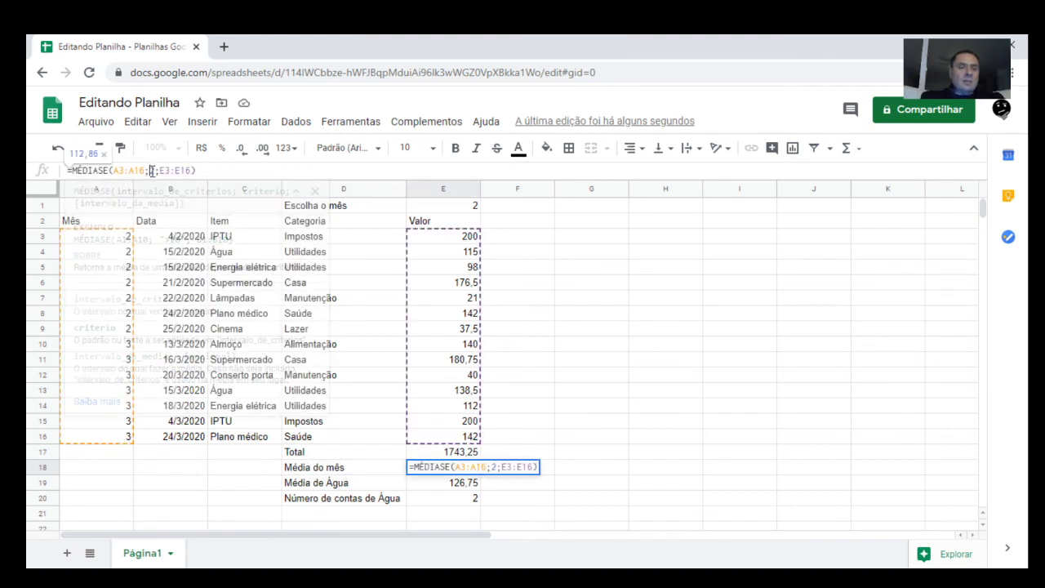
double_click(152, 170)
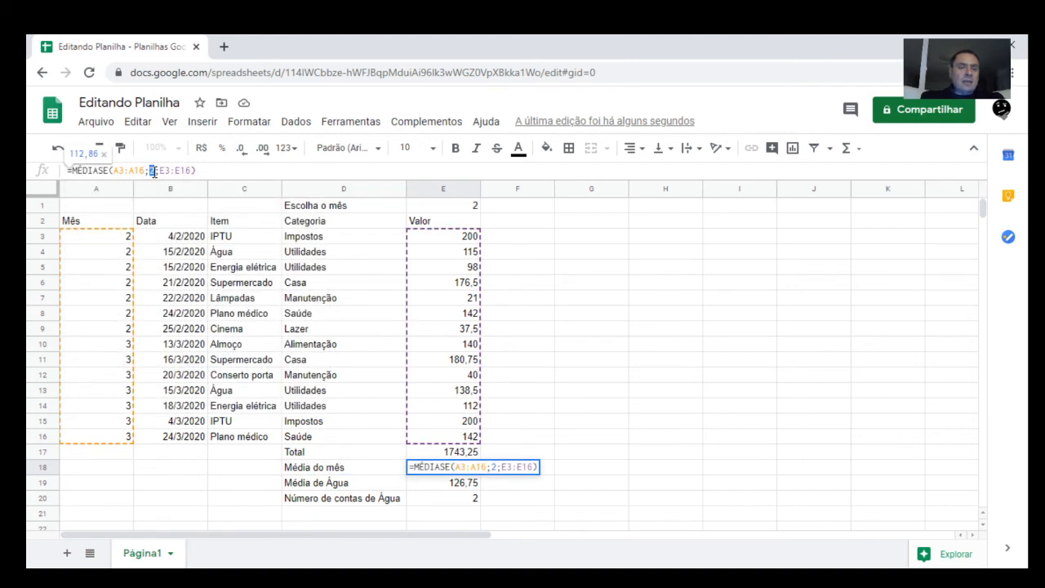
click(438, 206)
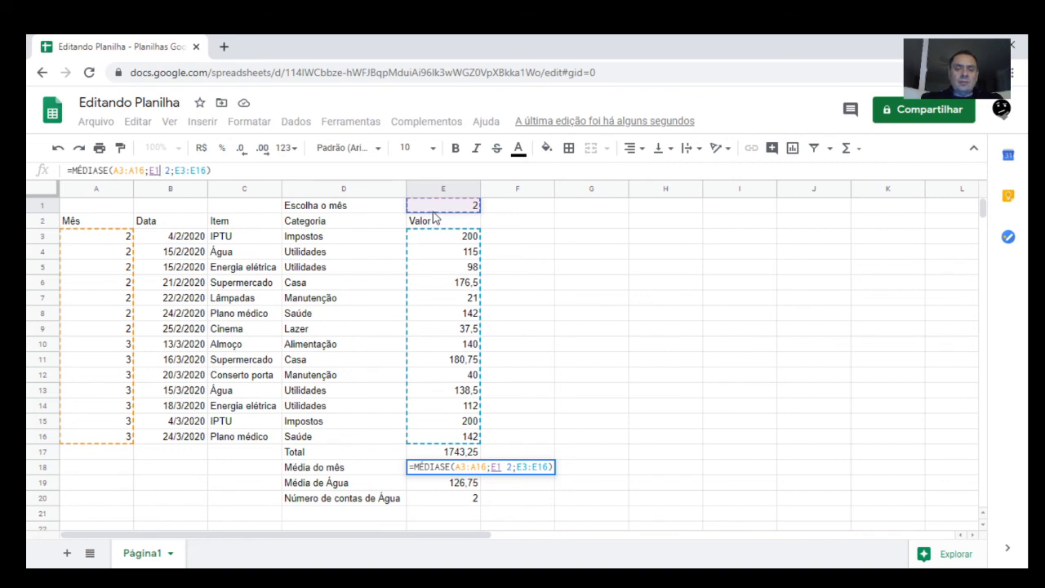
key(Return)
key(Up)
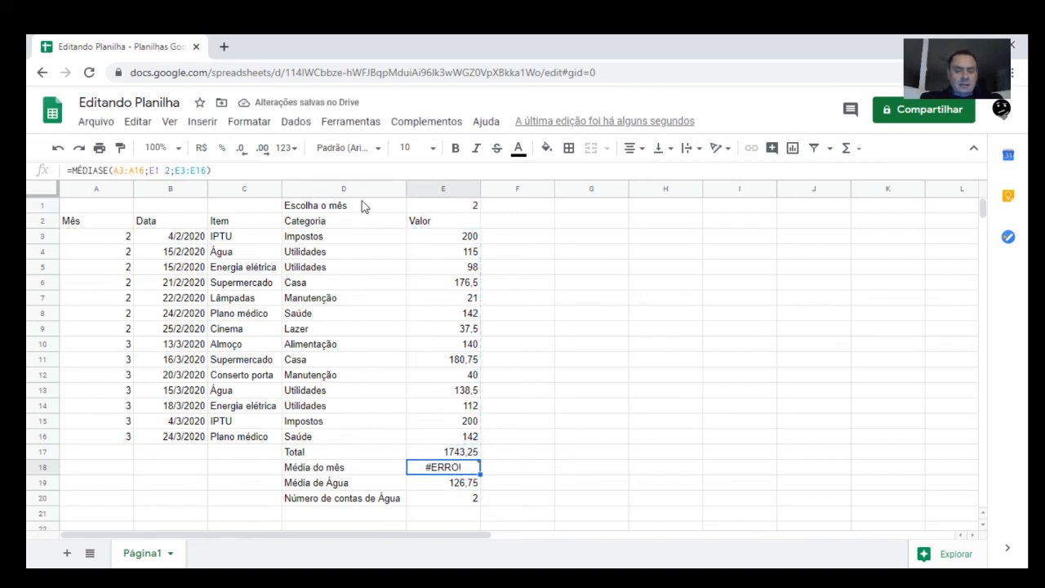
Remove the leftover 2 after E1 in cell E18, making the formula =MÉDIASE(A3:A16;E1;E3:E16)
key(F2)
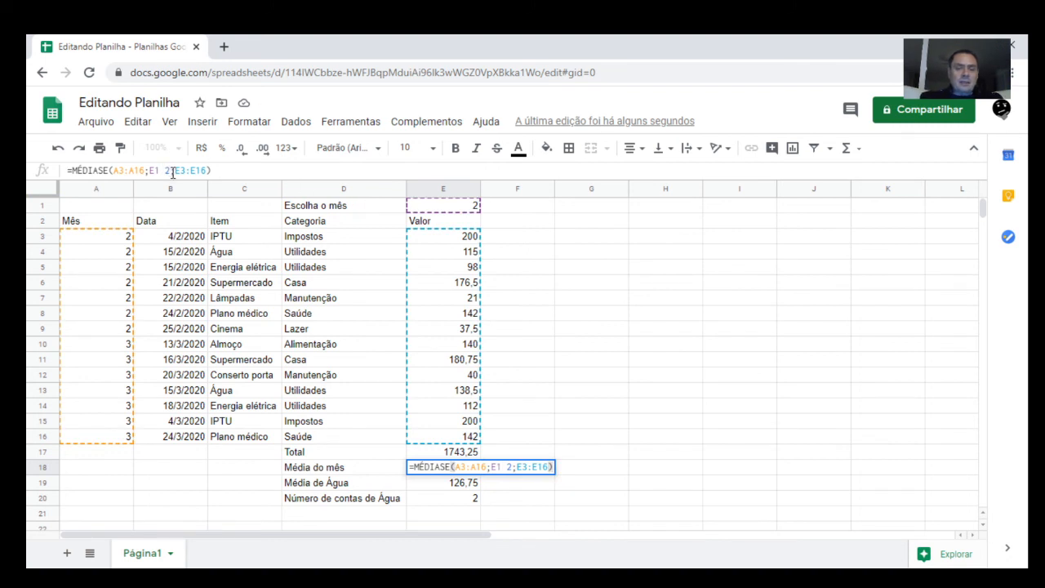
click(513, 466)
key(BackSpace)
key(BackSpace)
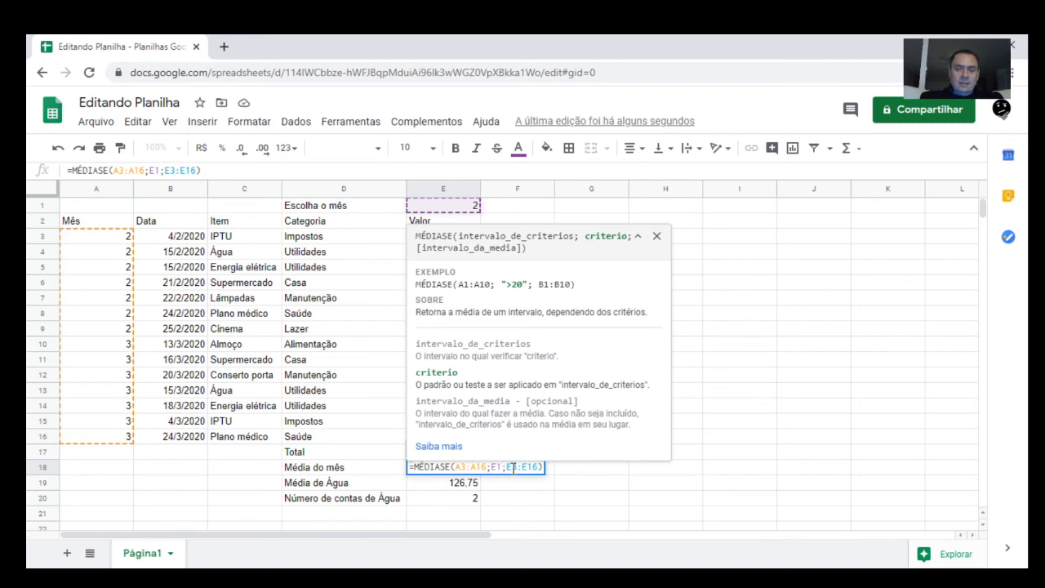
key(Return)
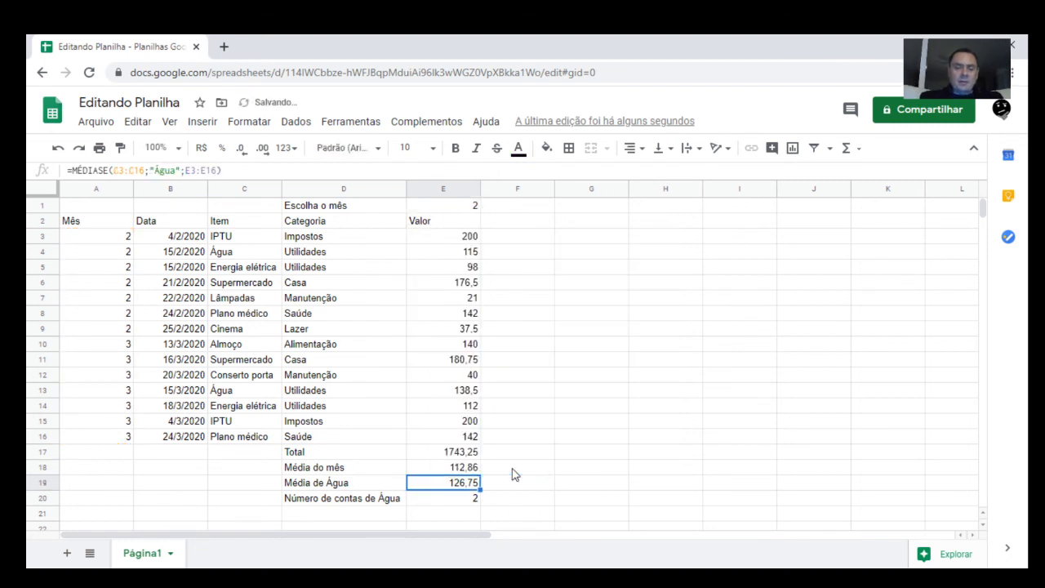
key(Up)
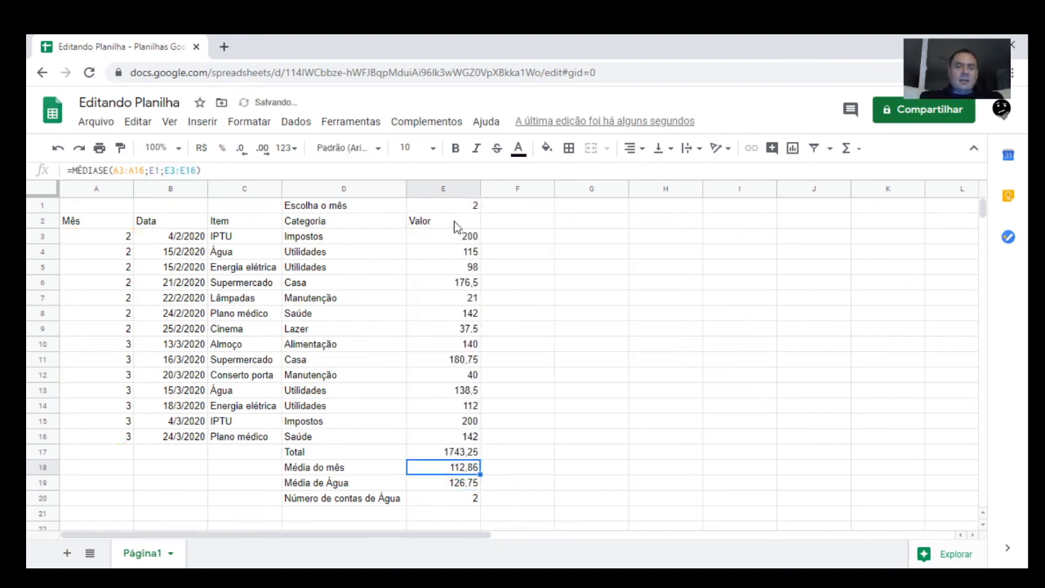
Test the month selector in cell E1 by setting it to 3 and back to 2
click(463, 207)
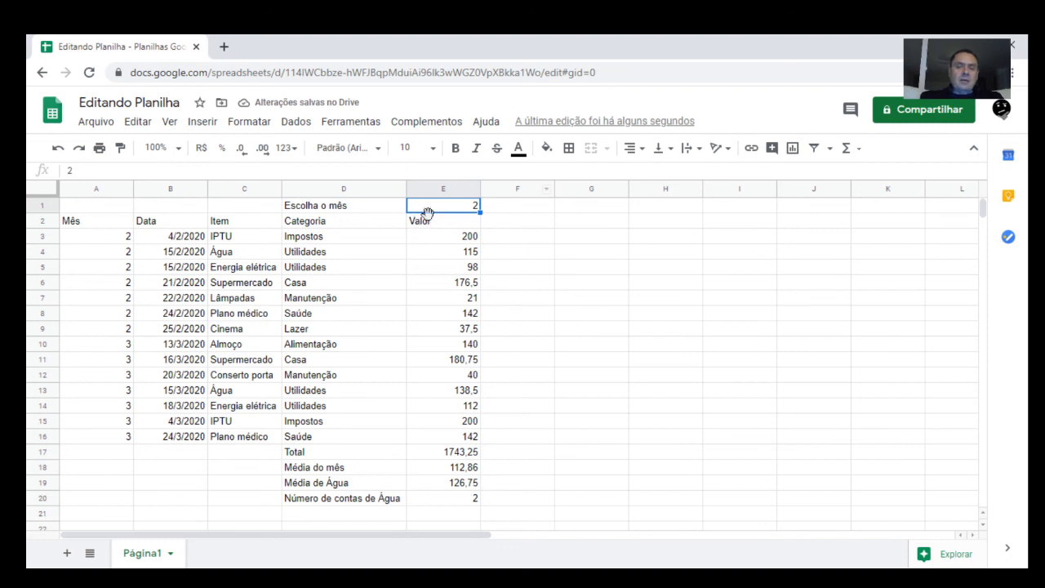
text(3)
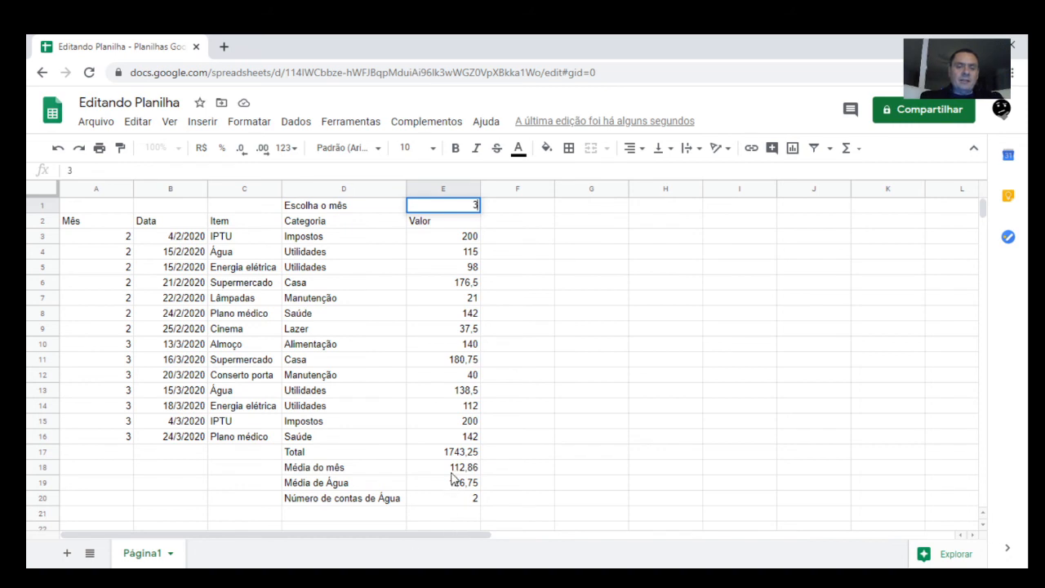
key(Return)
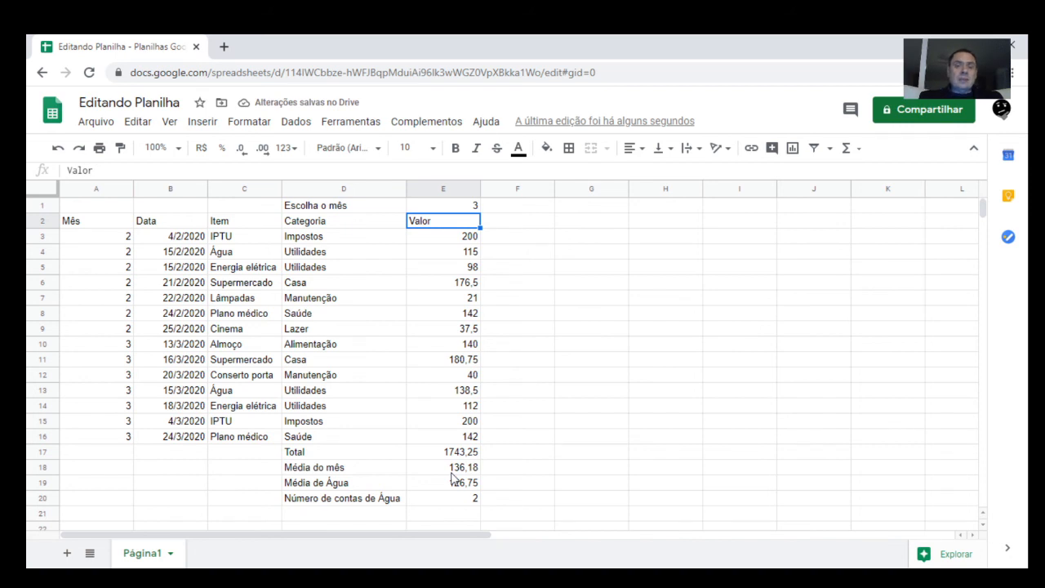
key(Up)
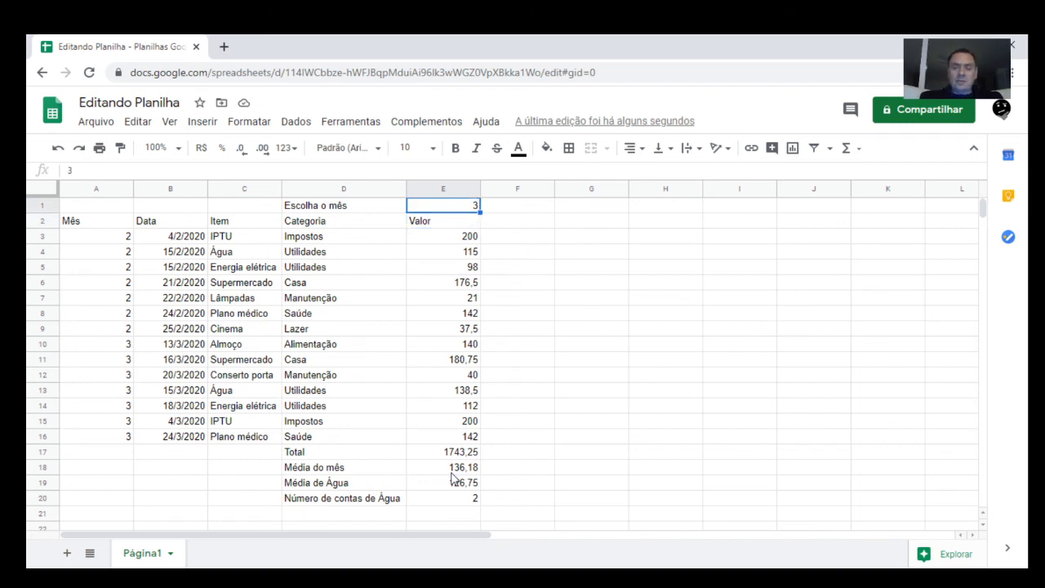
text(2)
key(Return)
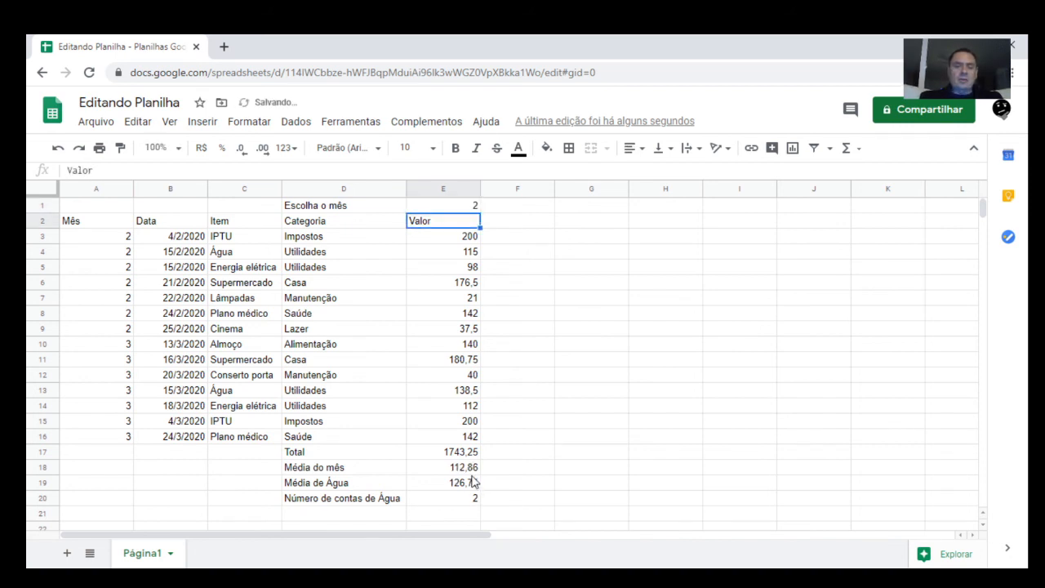
Try replacing the E1 criterion with 3 in the MÉDIASE formula of cell E18, and discard the edit
click(457, 468)
double_click(457, 467)
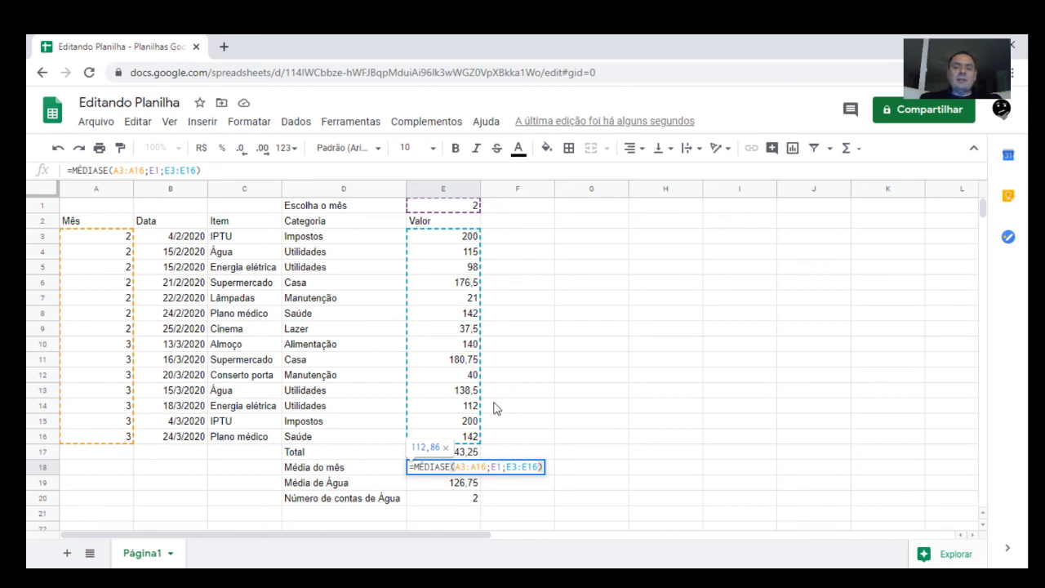
click(492, 466)
drag(492, 467, 502, 468)
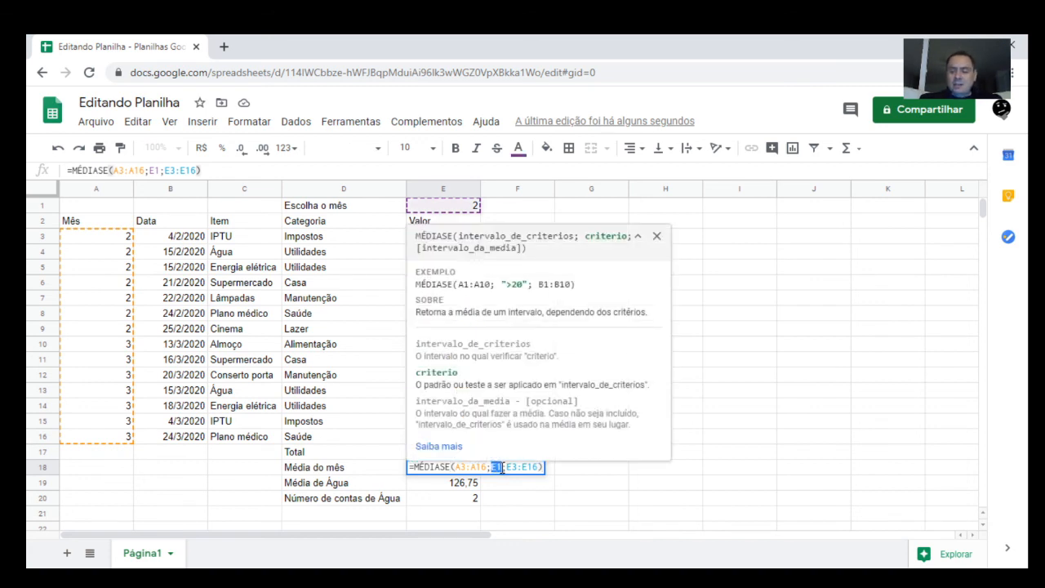
text(3)
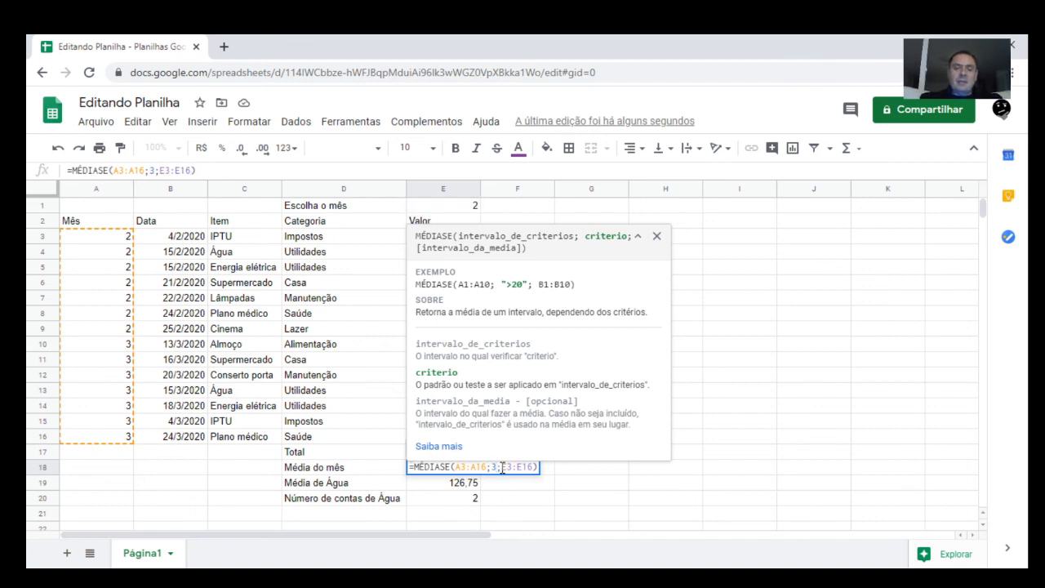
key(Escape)
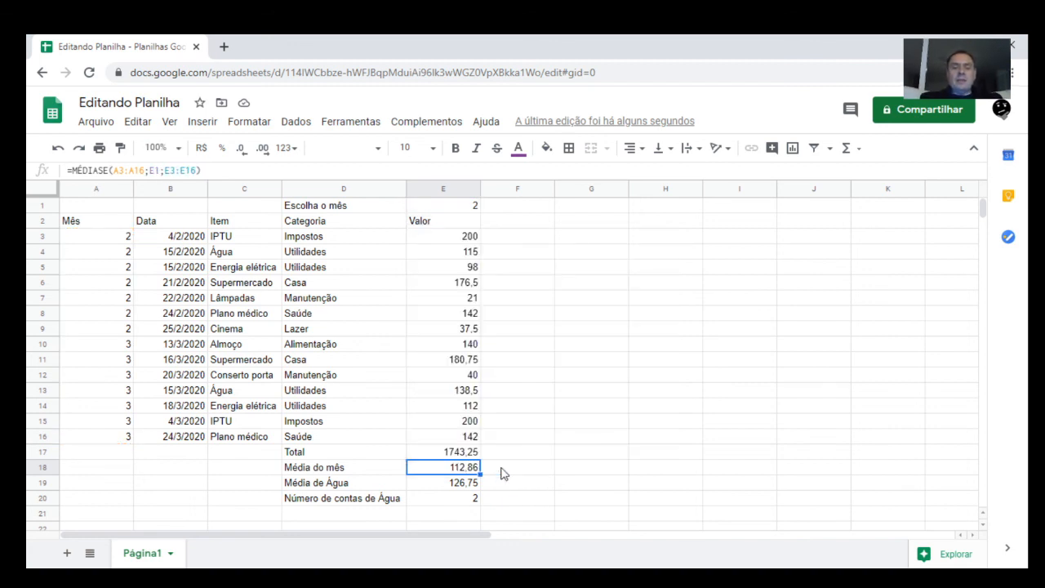
Set the chosen month in cell E1 to 3
click(474, 207)
text(3)
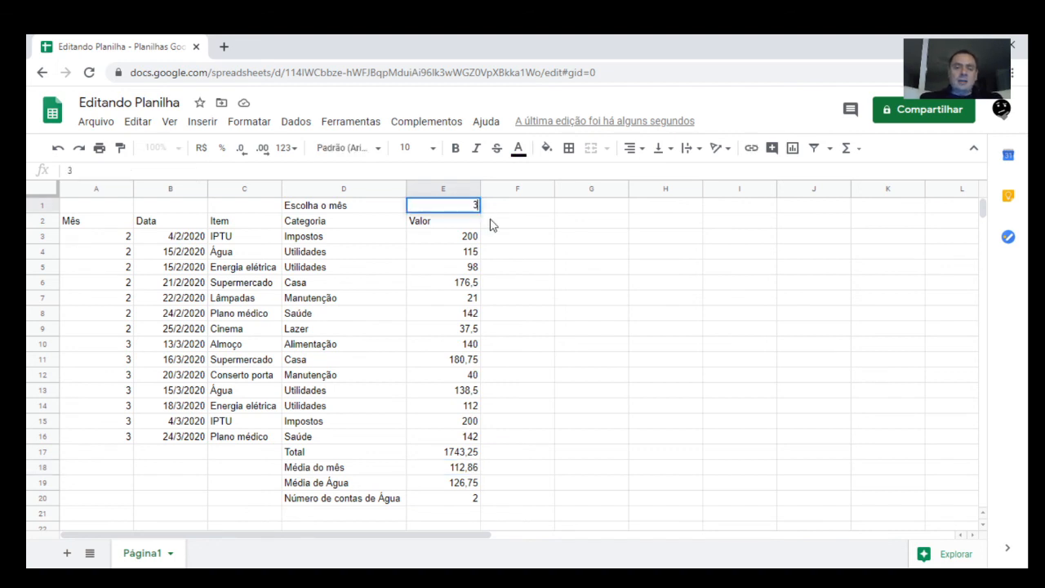
key(Return)
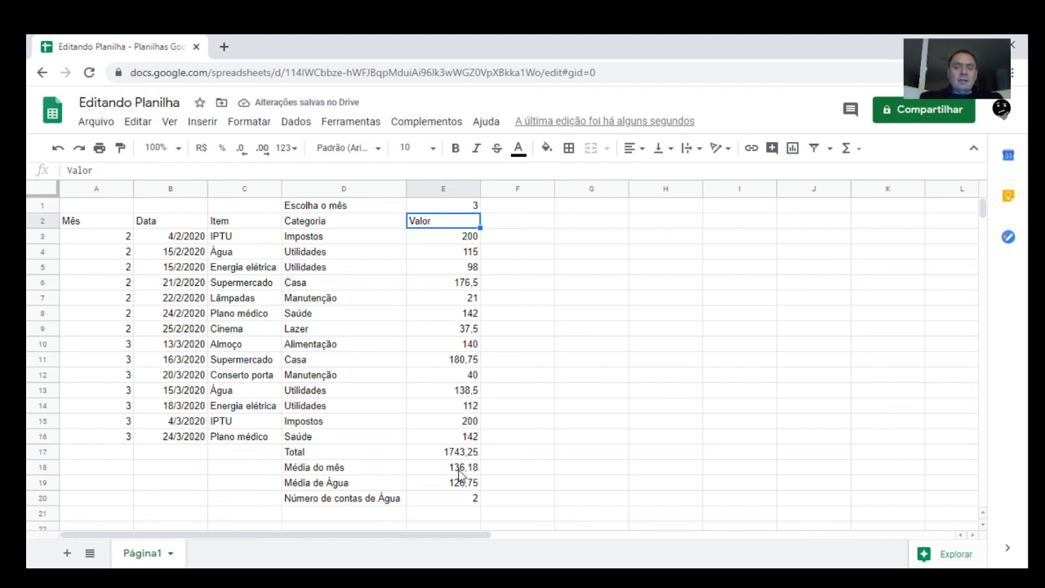
Review the formulas for the monthly average, the total, the Água bill count and the first month cell A3 without changing them
click(460, 470)
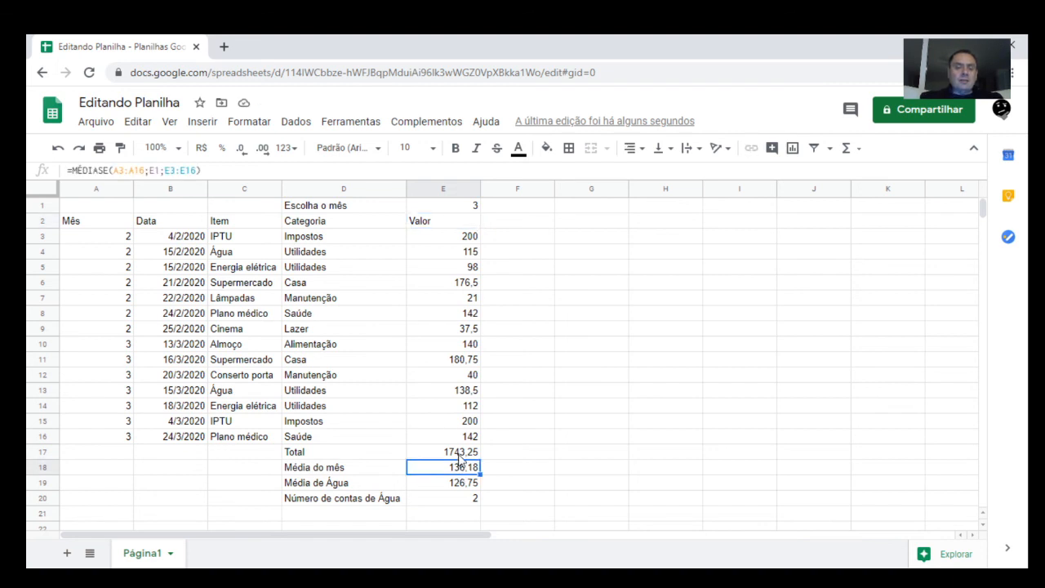
click(462, 458)
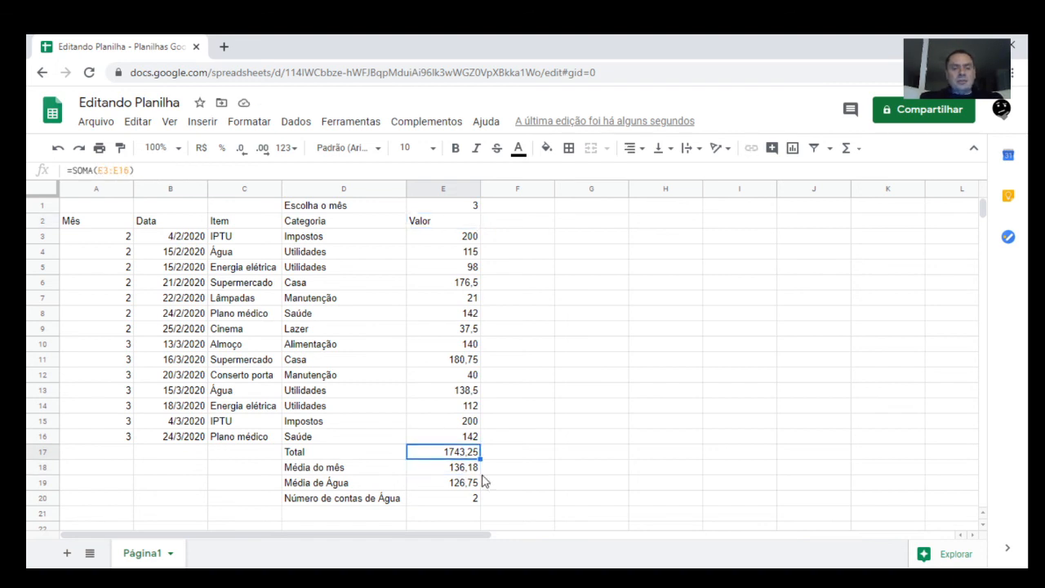
click(466, 471)
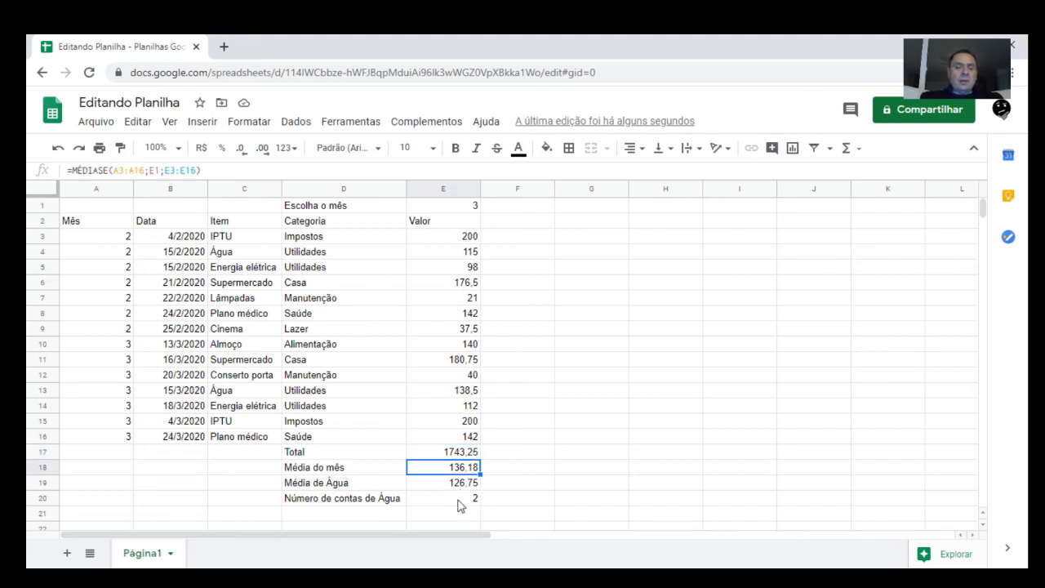
click(459, 501)
double_click(458, 501)
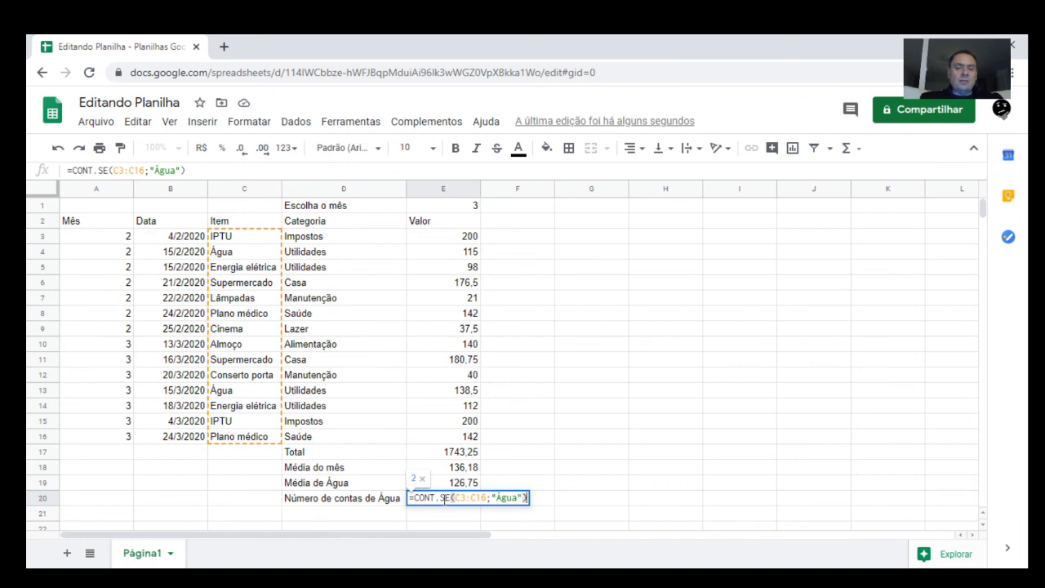
key(Escape)
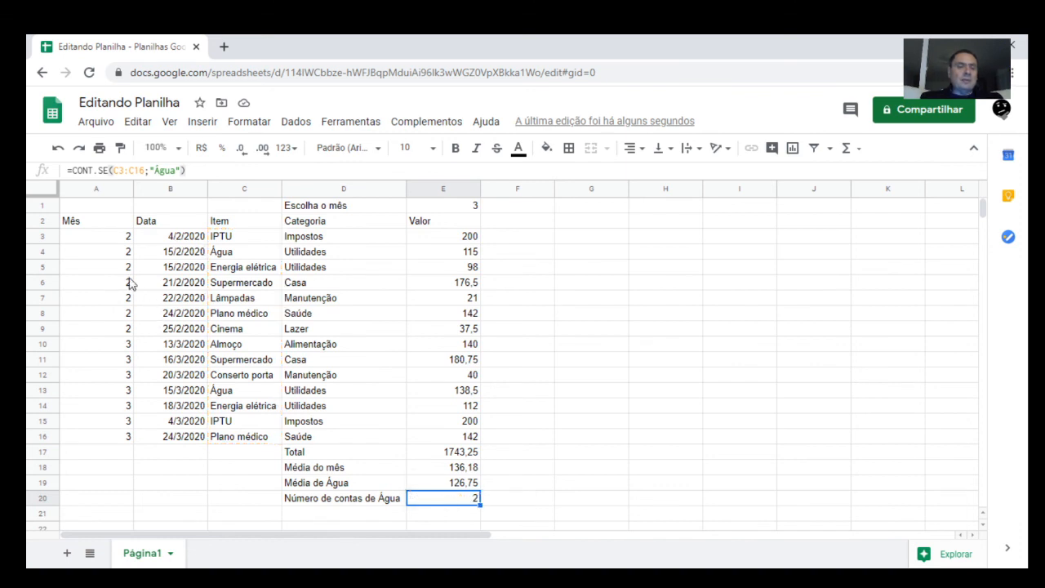
click(116, 242)
double_click(116, 238)
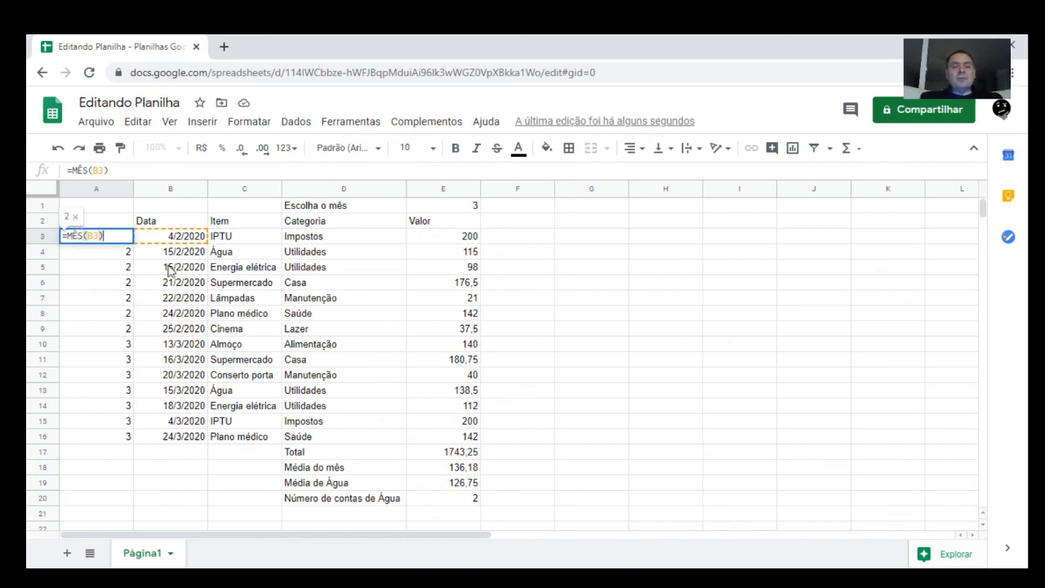
key(Escape)
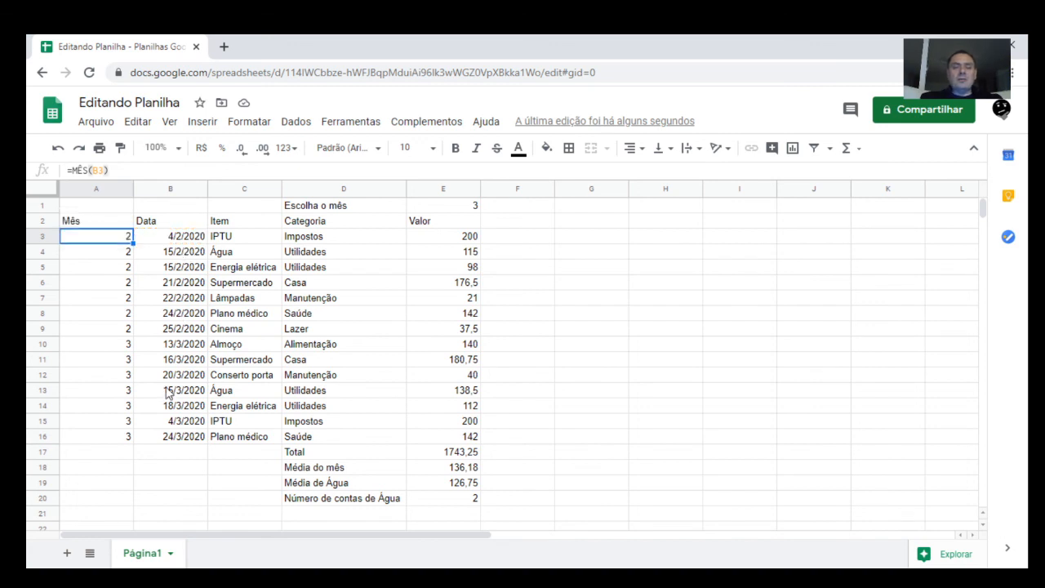